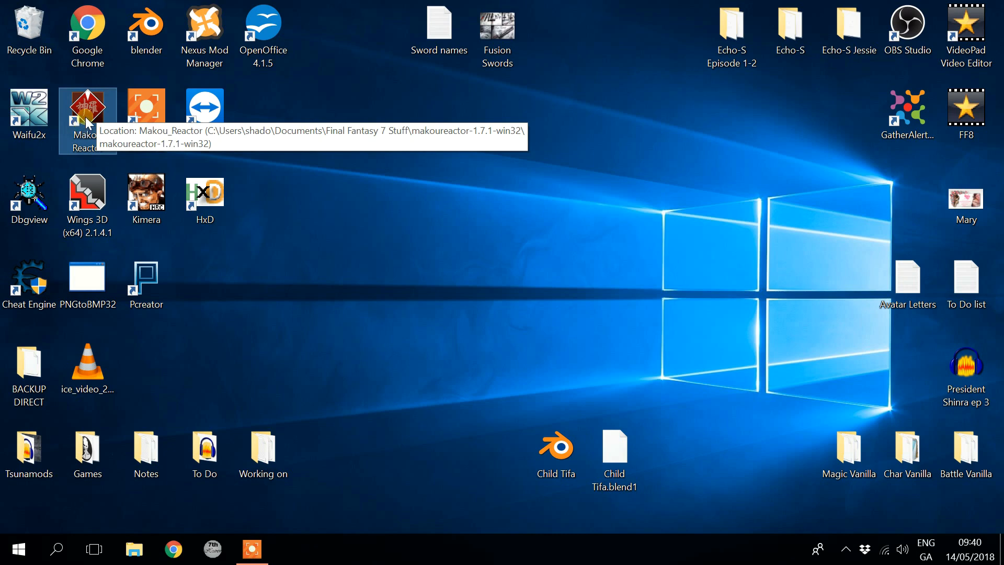
Step: Launch Makou Reactor and open flevel.lgp from the Final Fantasy 7 data\field folder
double_click(82, 128)
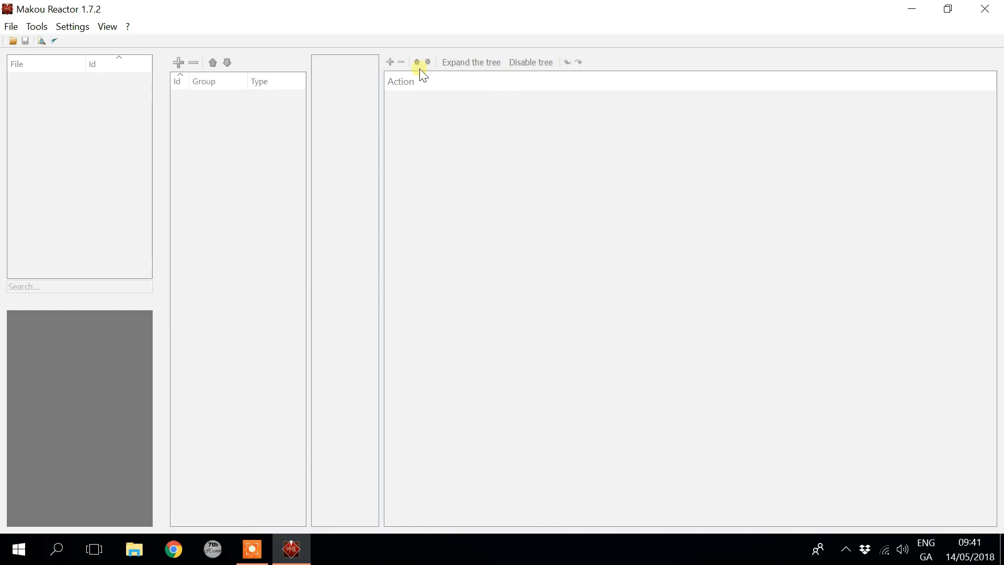
mouse_move(516, 7)
left_mouse_down()
mouse_move(396, 123)
mouse_move(520, 39)
mouse_move(515, 1)
left_mouse_up()
left_click(11, 26)
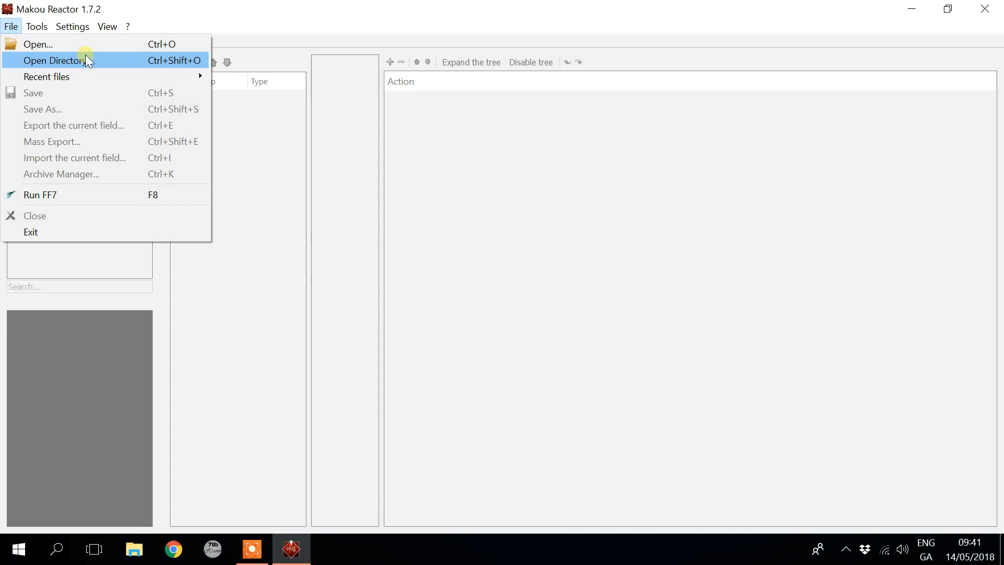
left_click(59, 45)
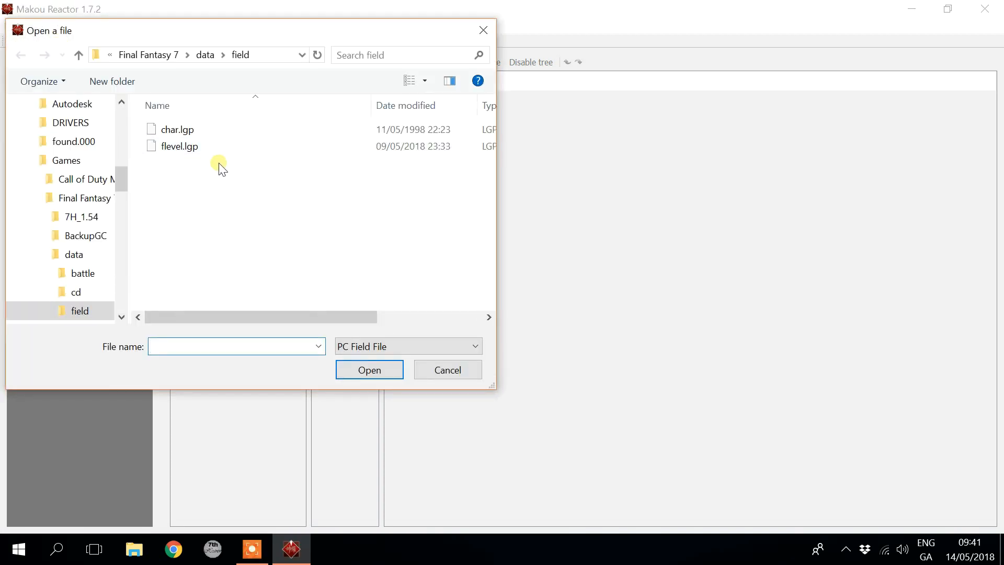
left_click(187, 147)
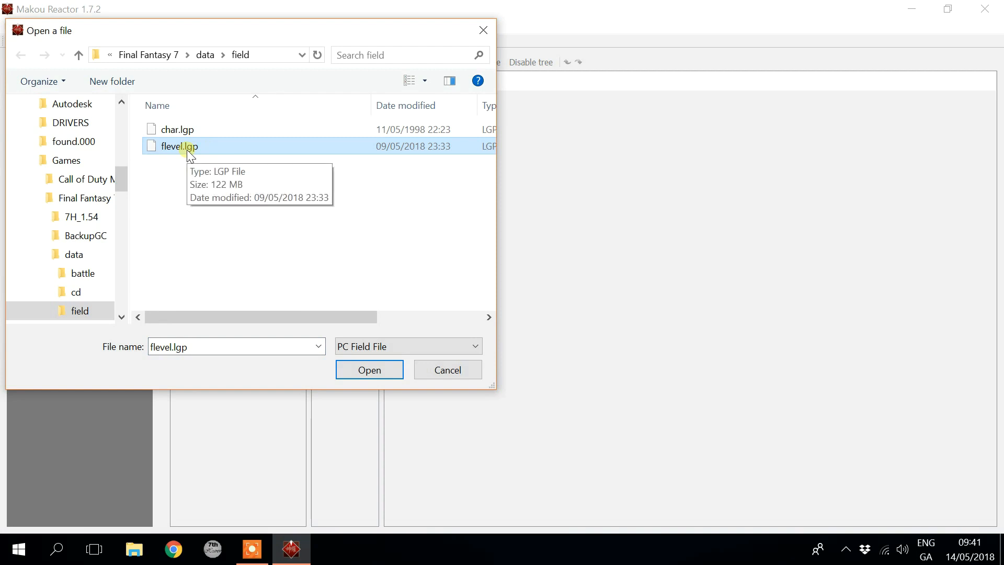
left_click(157, 55)
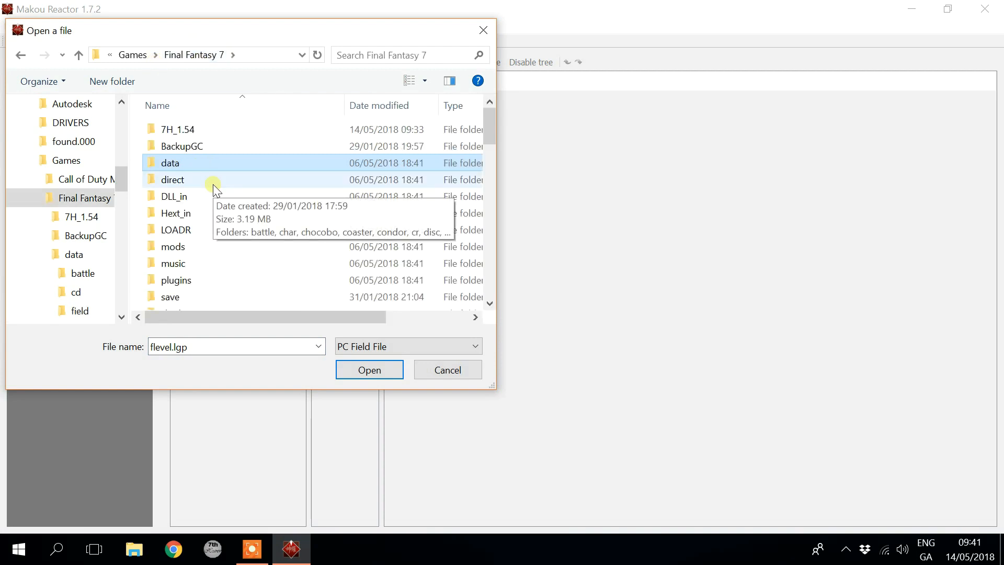
left_click(142, 58)
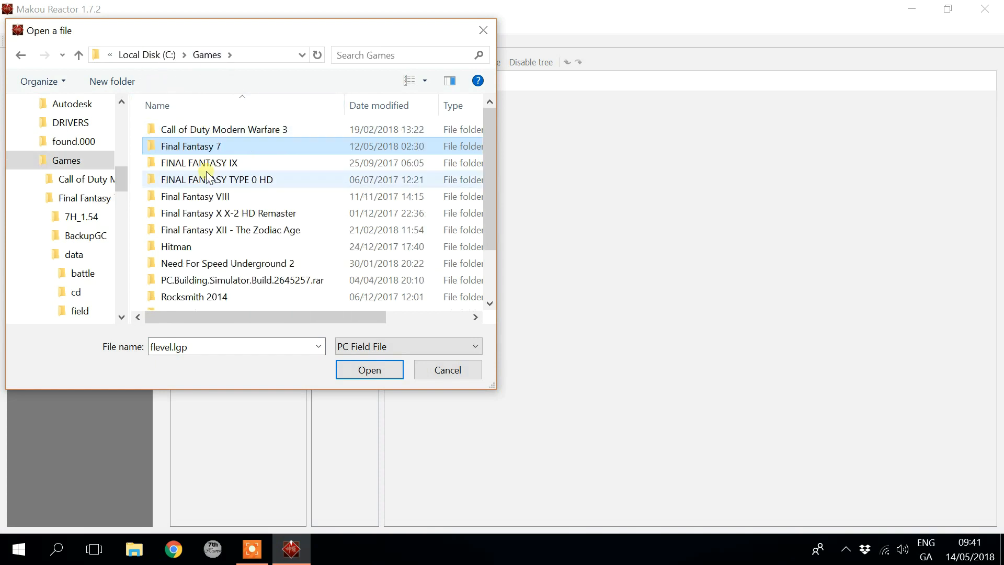
double_click(196, 151)
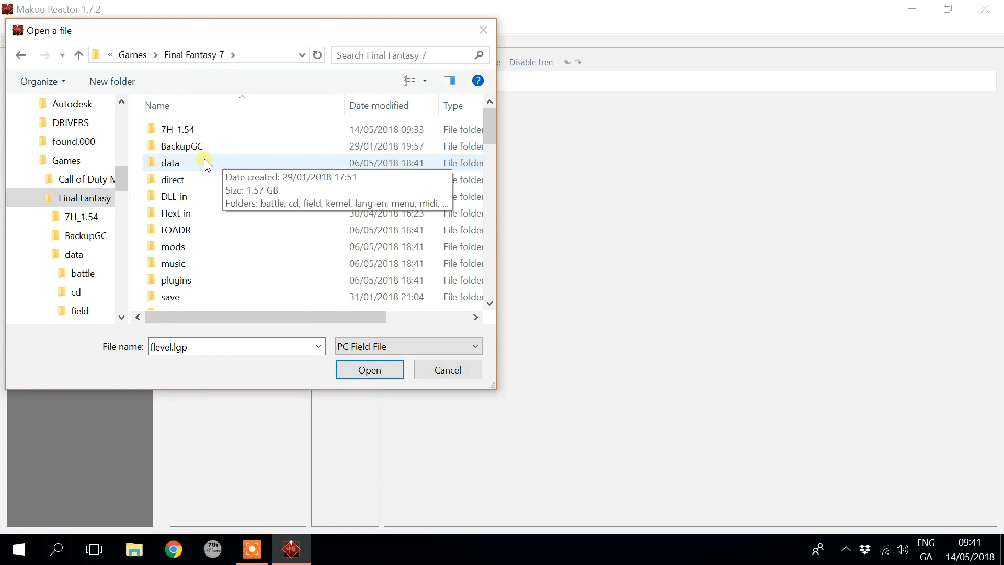
double_click(203, 163)
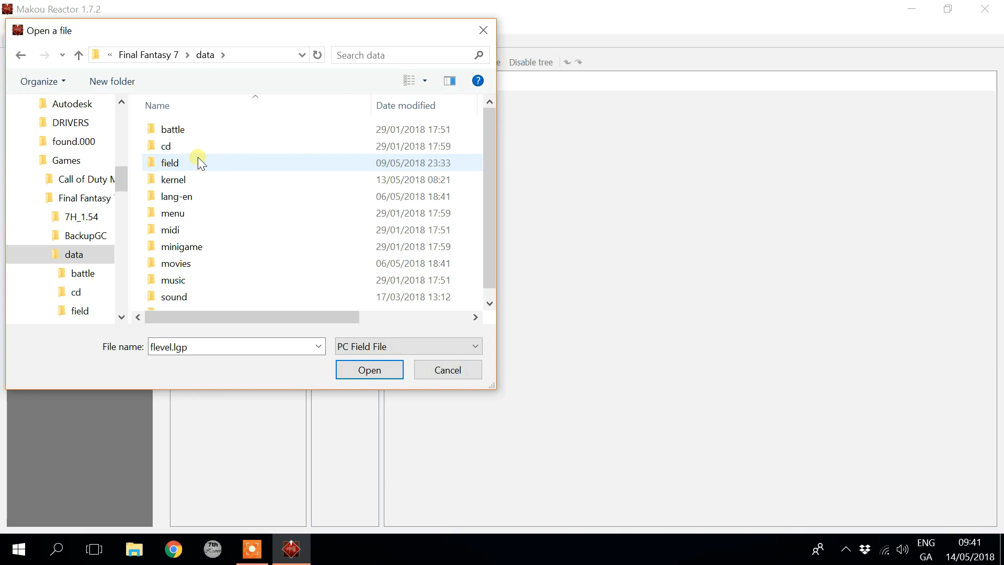
double_click(186, 162)
left_click(204, 152)
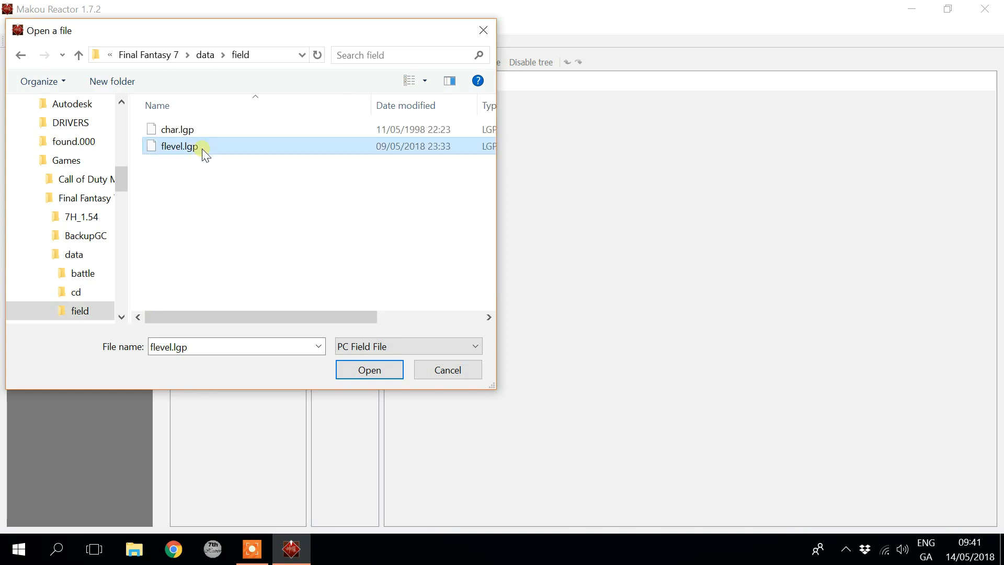
double_click(204, 148)
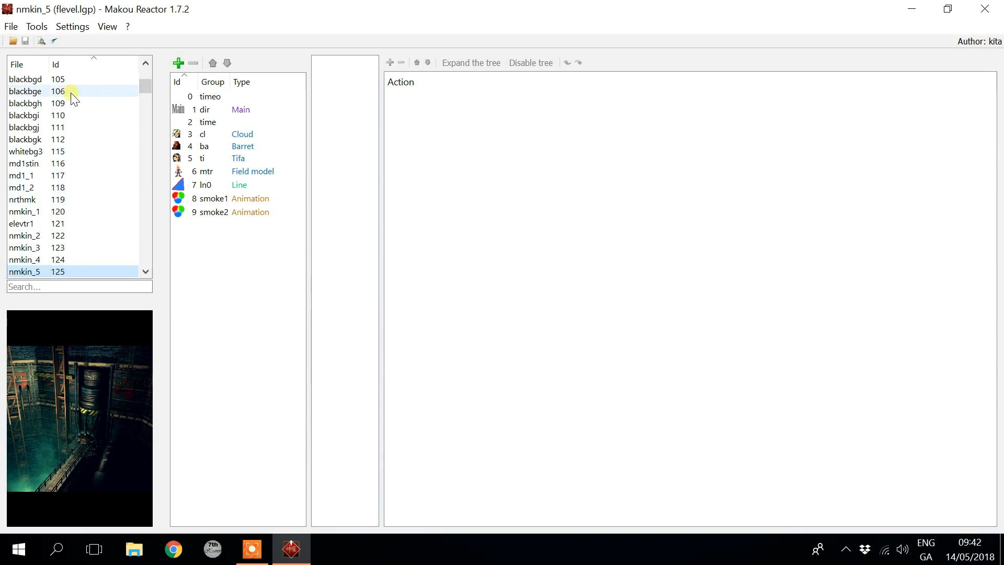
Step: Browse the field list past the Nibelheim maps and select the field blin66_3
scroll(62, 210, "down", 20)
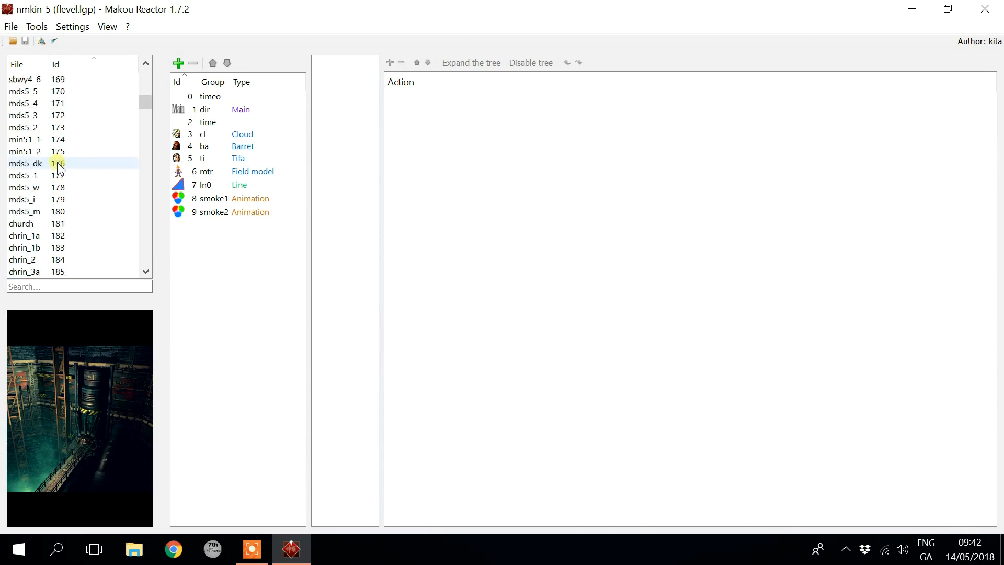
scroll(60, 164, "down", 17)
left_click(72, 199)
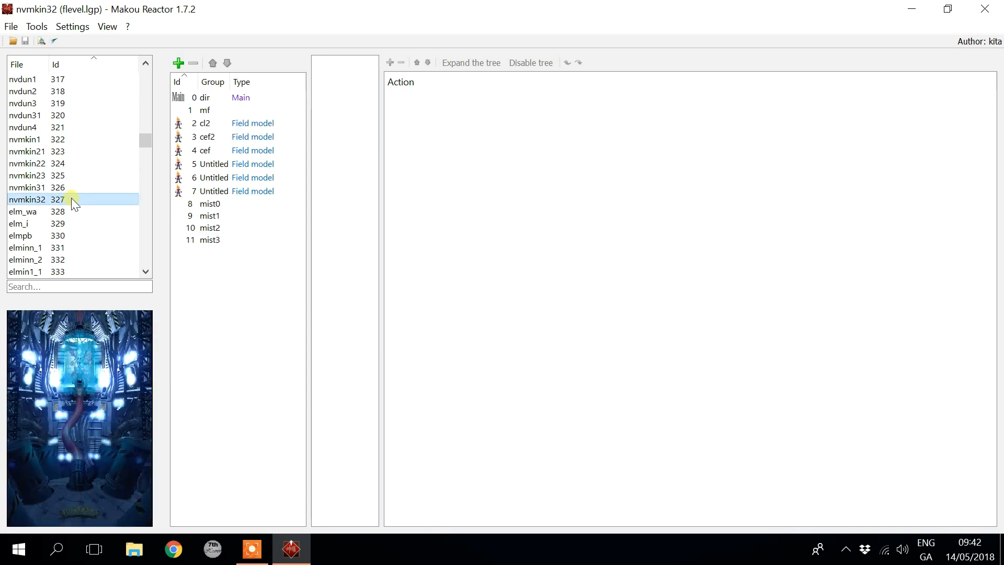
key("Up")
key("Up")
key("Up")
key("Up")
key("Up")
key("Up")
key("Up")
key("Up")
key("Up")
key("Up")
key("Up")
key("Up")
key("Up")
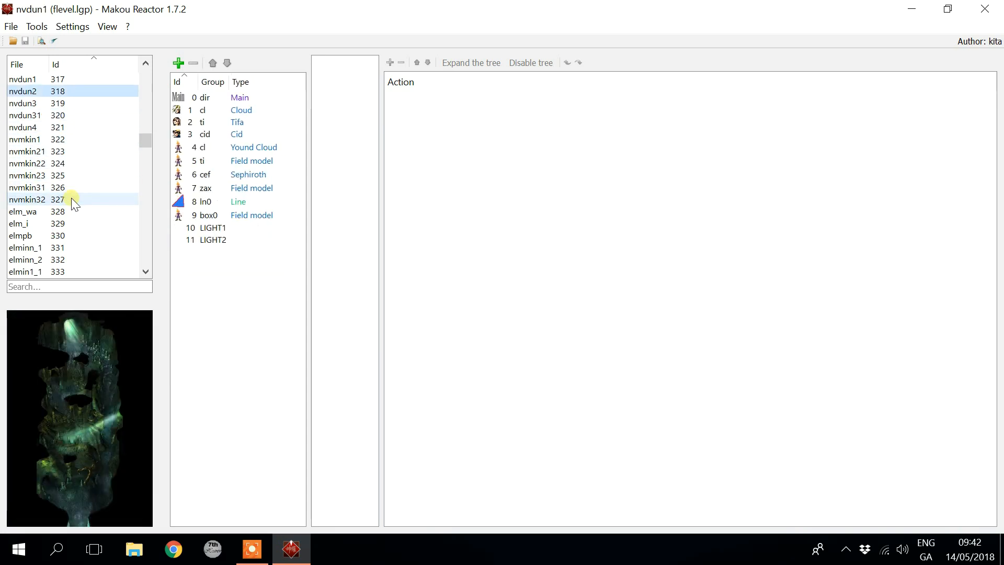
key("Up")
key("Up")
key("Up")
key("Up")
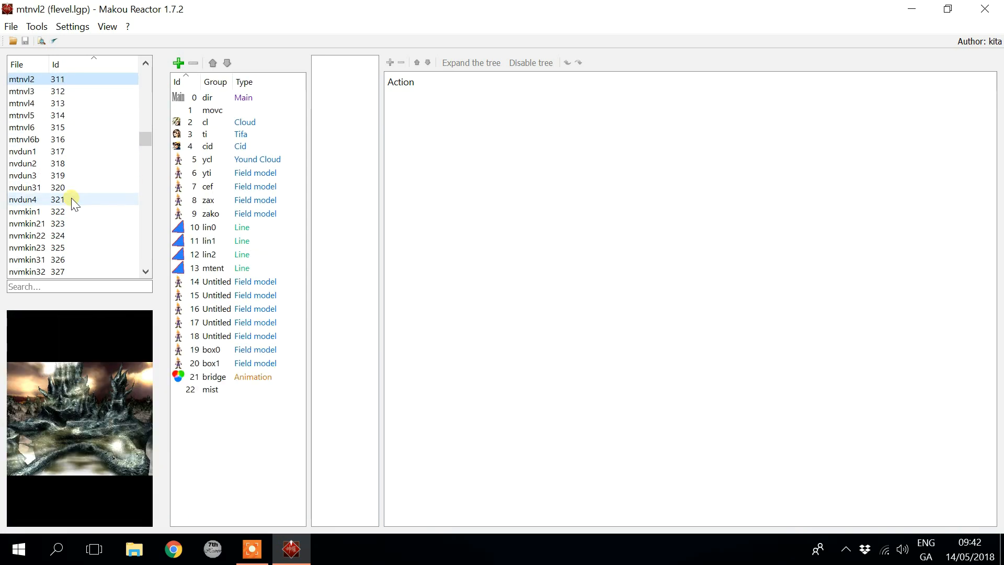
key("Up")
key("Up")
key("Up")
key("Up")
key("Up")
key("Up")
key("Up")
key("Up")
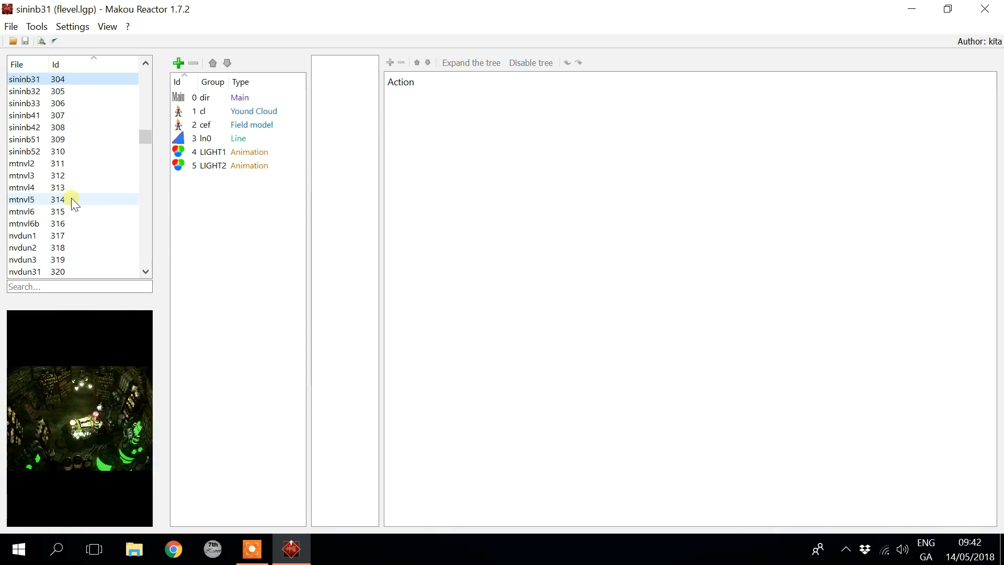
key("Up")
key("Up")
key("Up")
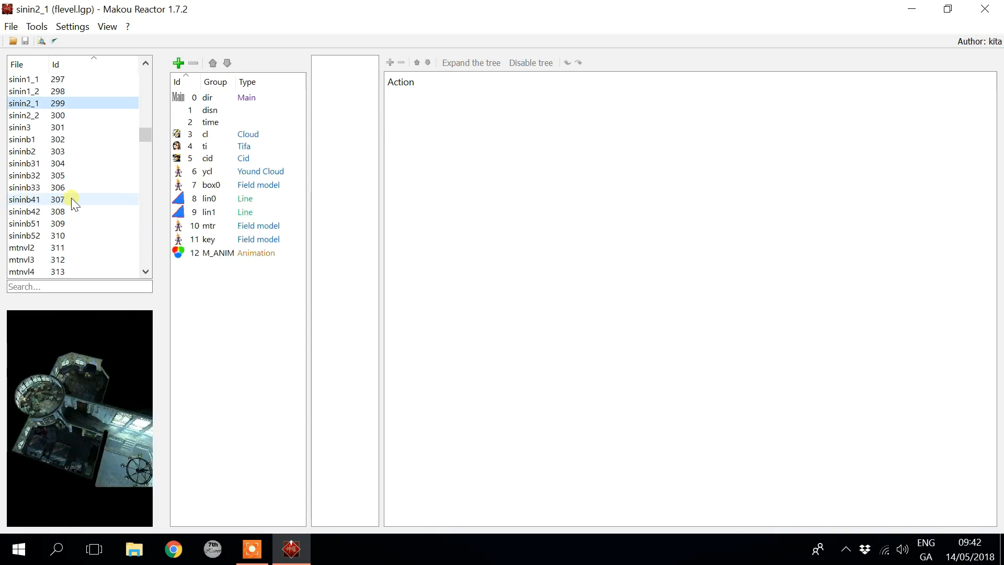
key("Up")
key("Up")
key("Up")
key("Up")
key("Up")
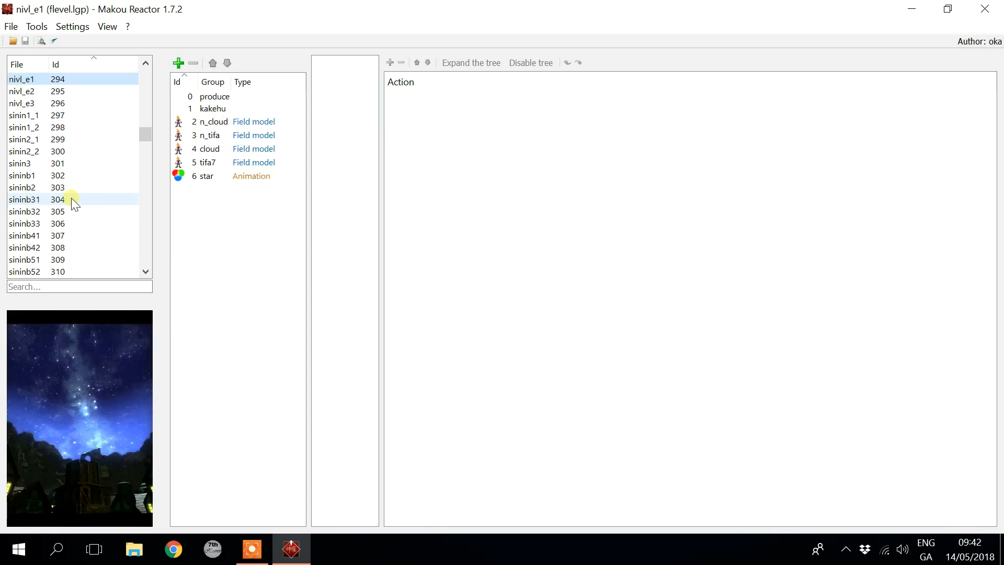
key("Up")
key("Up")
key("Up")
key("Up")
key("Up")
key("Up")
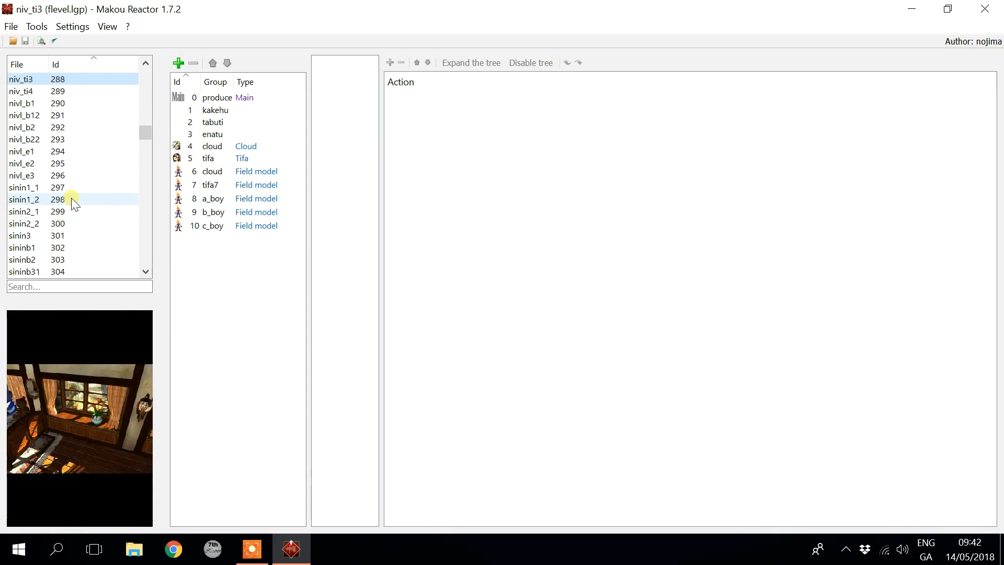
key("Up")
key("Up")
key("Up")
key("Up")
key("Up")
key("Up")
key("Up")
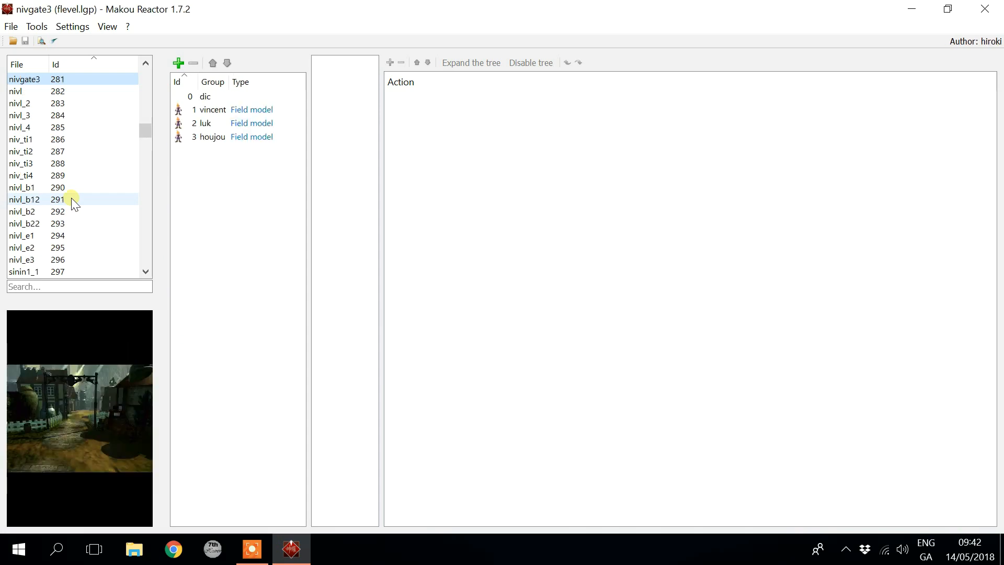
key("Up")
key("Up")
key("Up")
key("Up")
key("Up")
key("Up")
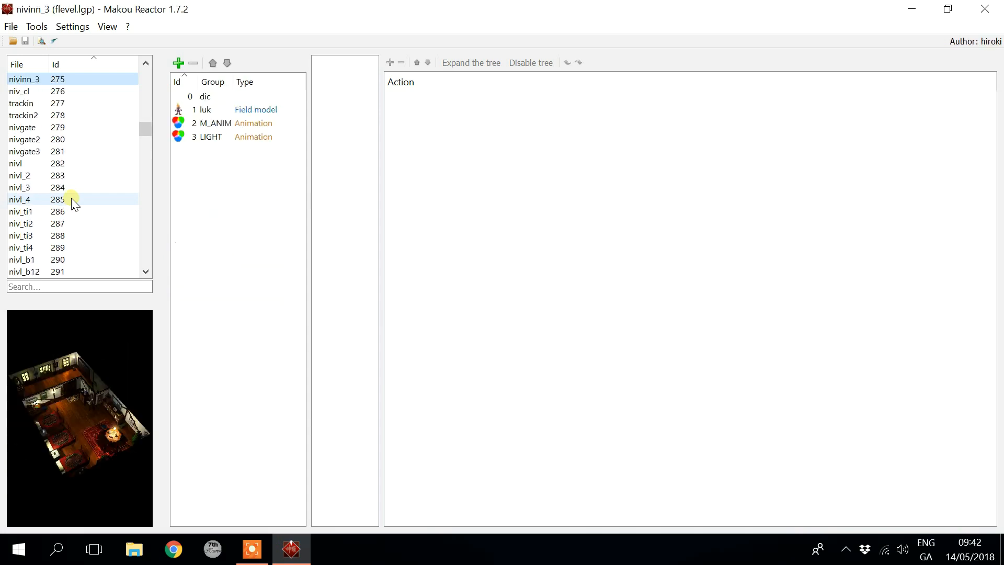
key("Up")
key("Up")
key("Up")
key("Up")
key("Up")
key("Up")
key("Up")
key("Up")
key("Up")
key("Up")
key("Up")
key("Up")
key("Up")
key("Up")
key("Up")
key("Up")
key("Up")
key("Up")
key("Up")
key("Up")
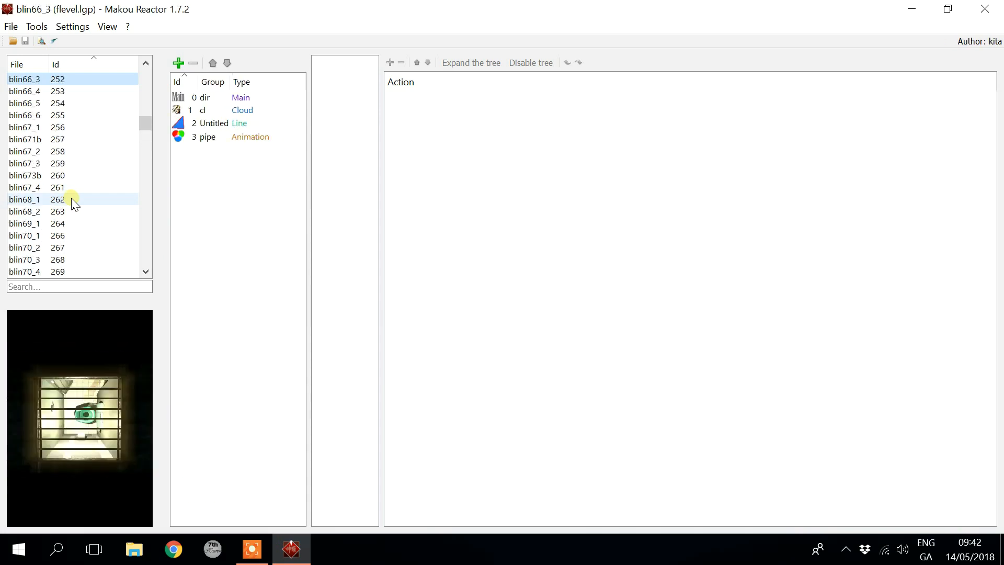
key("Up")
key("Up")
key("Up")
key("Down")
key("Down")
key("Down")
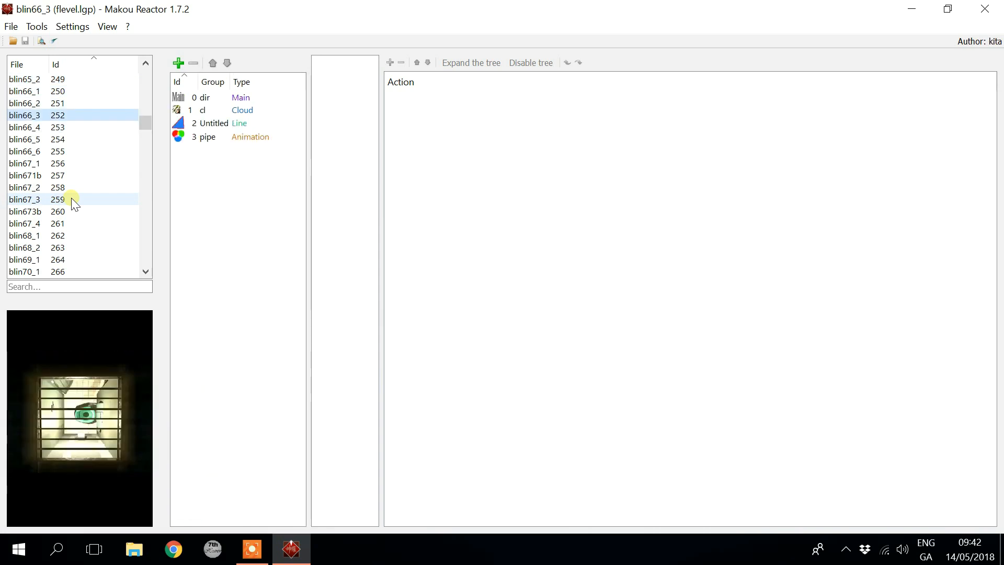
Step: Examine the init scripts of blin66_3's dir, cl, line and pipe groups in turn
left_click(233, 184)
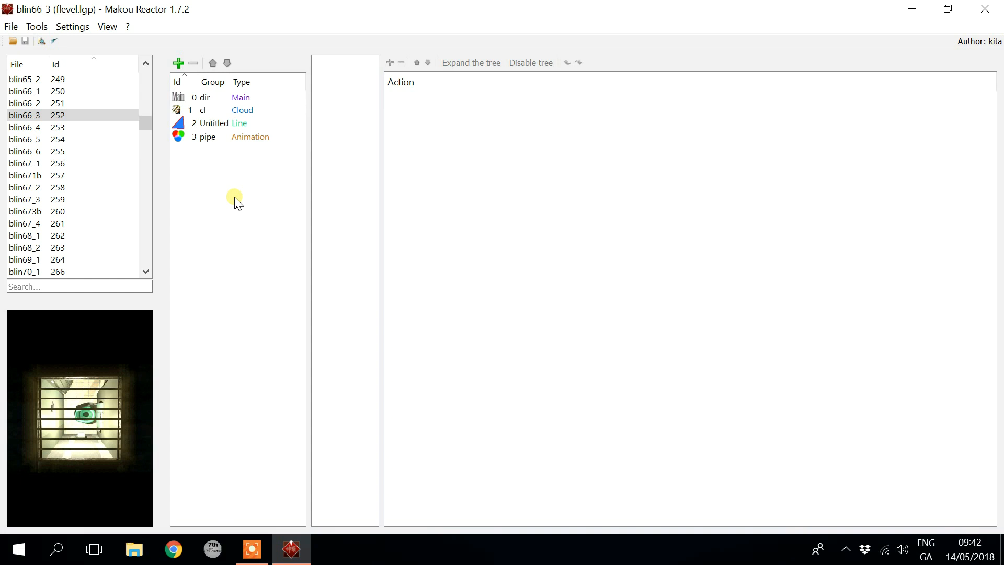
left_click(243, 101)
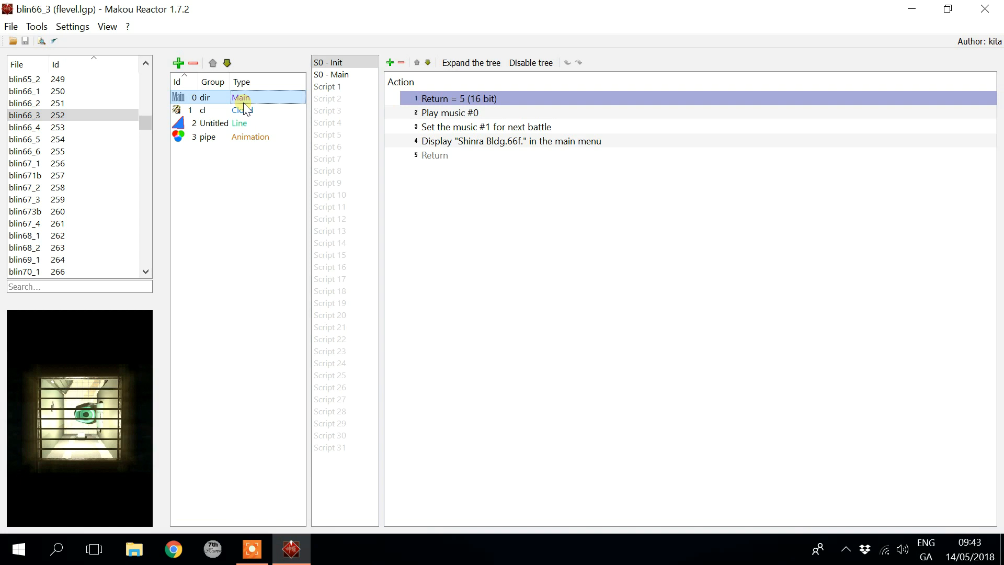
left_click(244, 108)
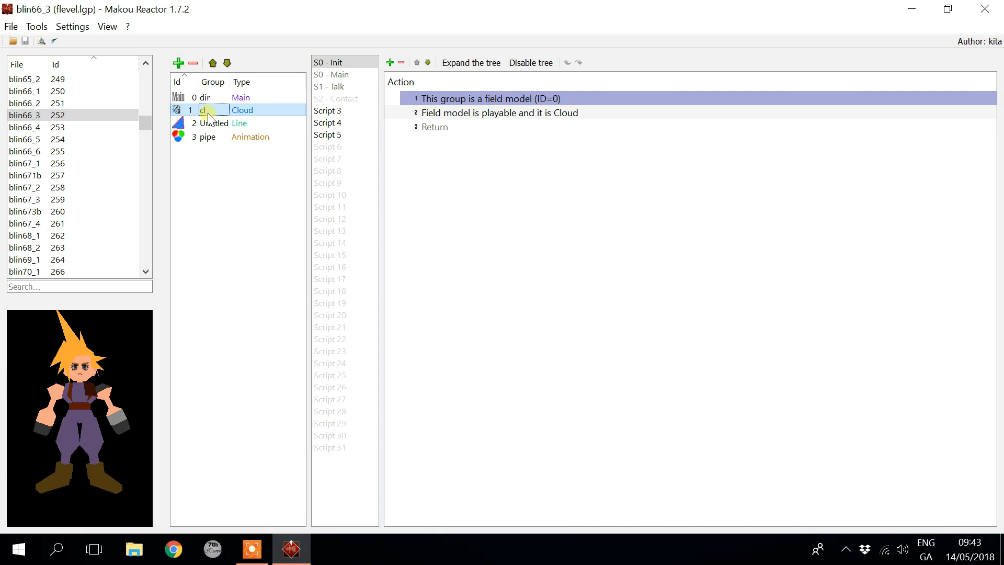
left_click(241, 123)
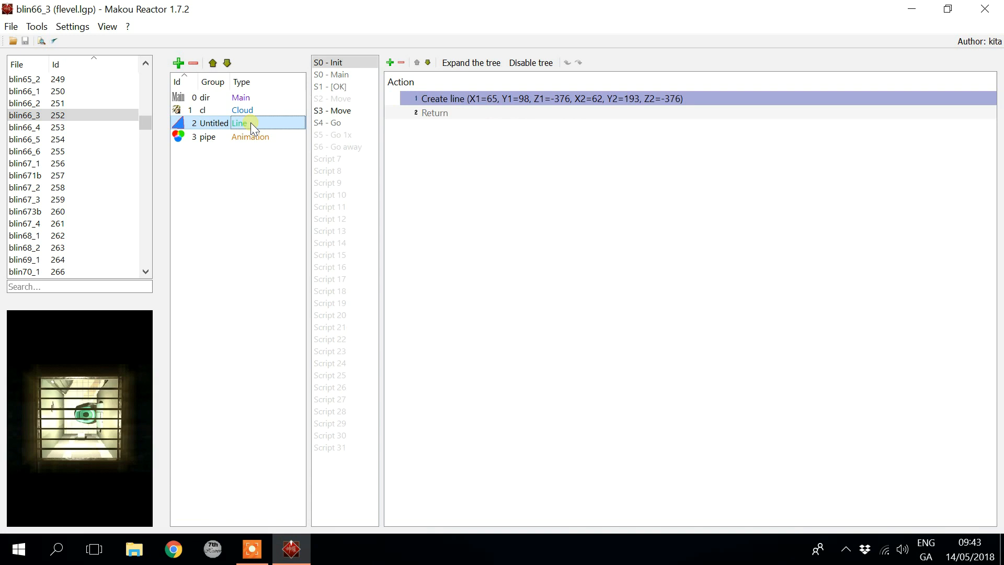
left_click(262, 137)
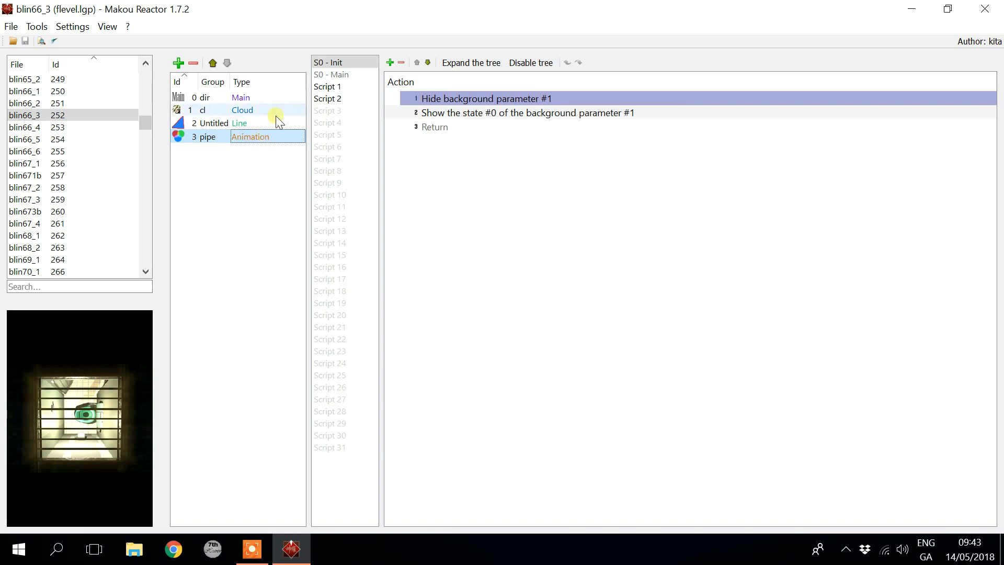
Step: Review the init script of the dir group, select its "Return = 5" action and look over the available tools
left_click(283, 97)
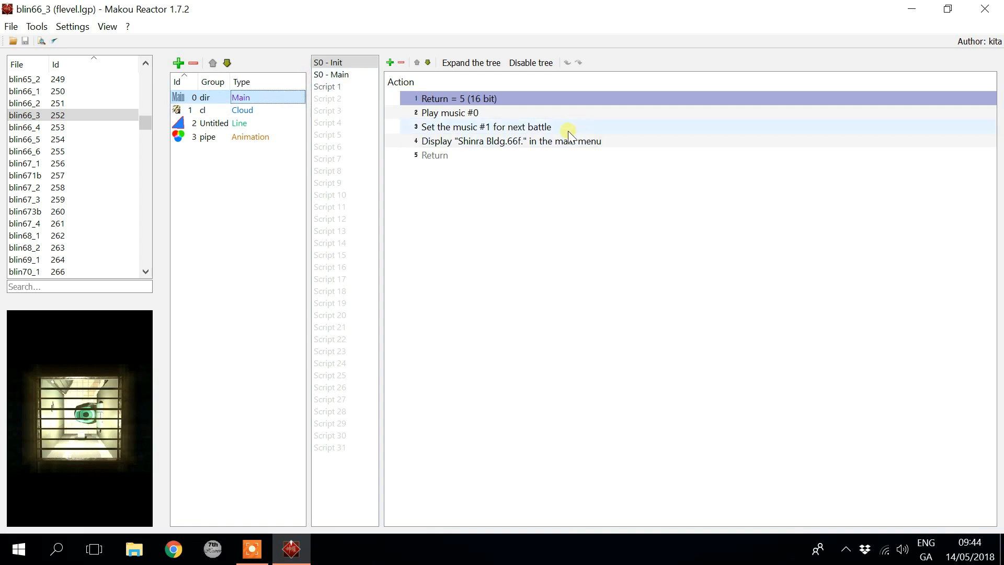
left_click(513, 104)
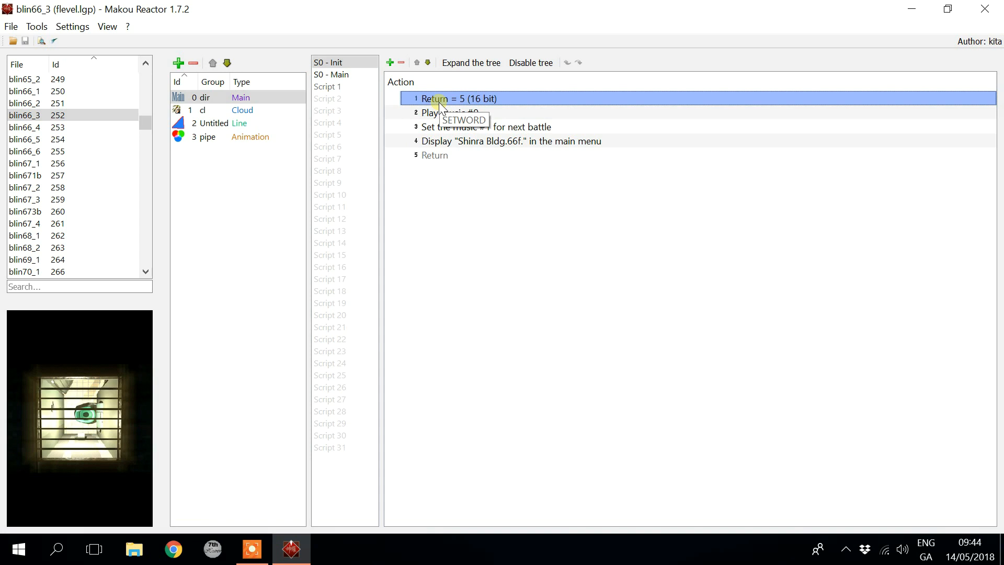
left_click(41, 28)
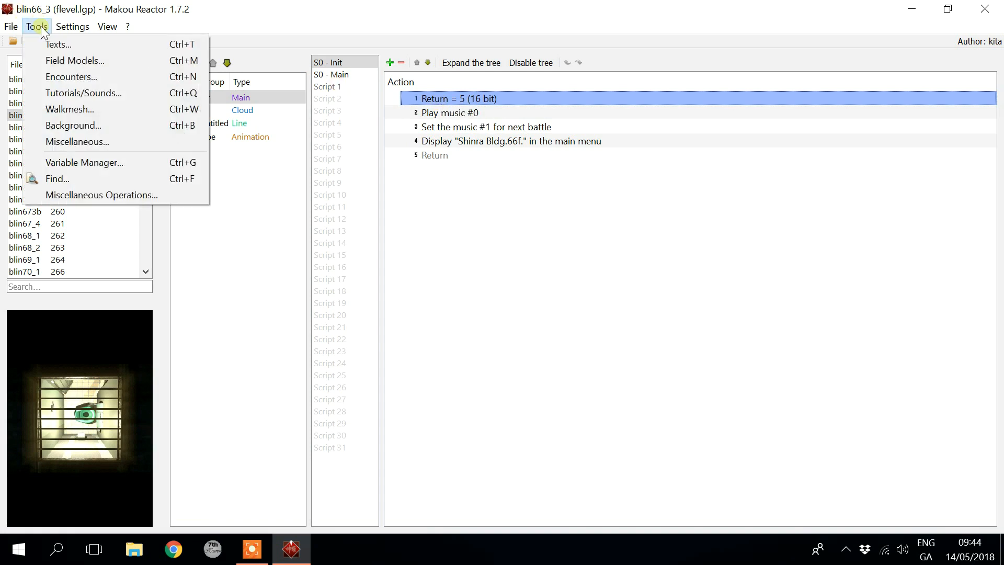
left_click(42, 29)
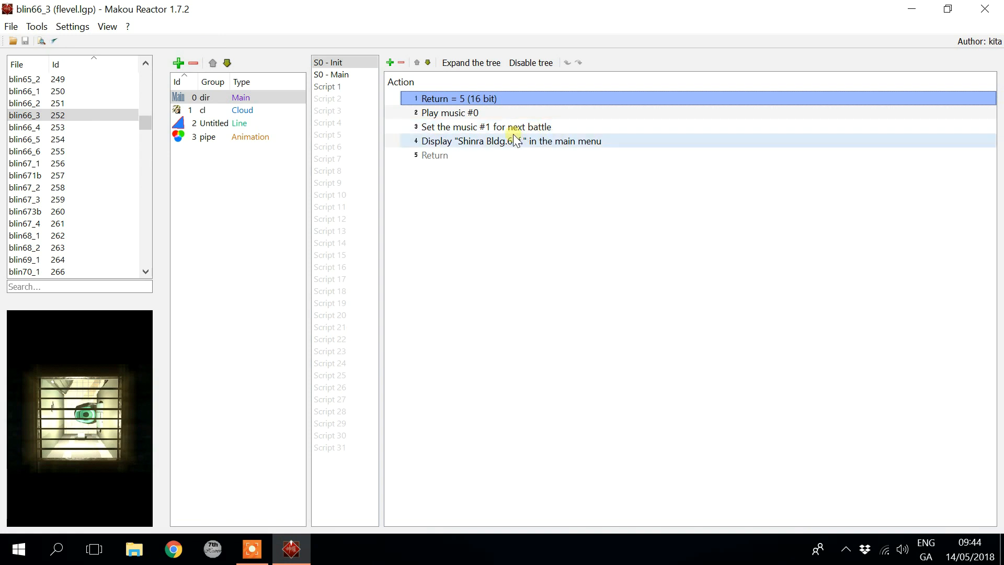
Step: Check which track "Play music #0" refers to in the Tutorials/Sounds settings, highlighting the track's file name in Music 0's ID
left_click(480, 116)
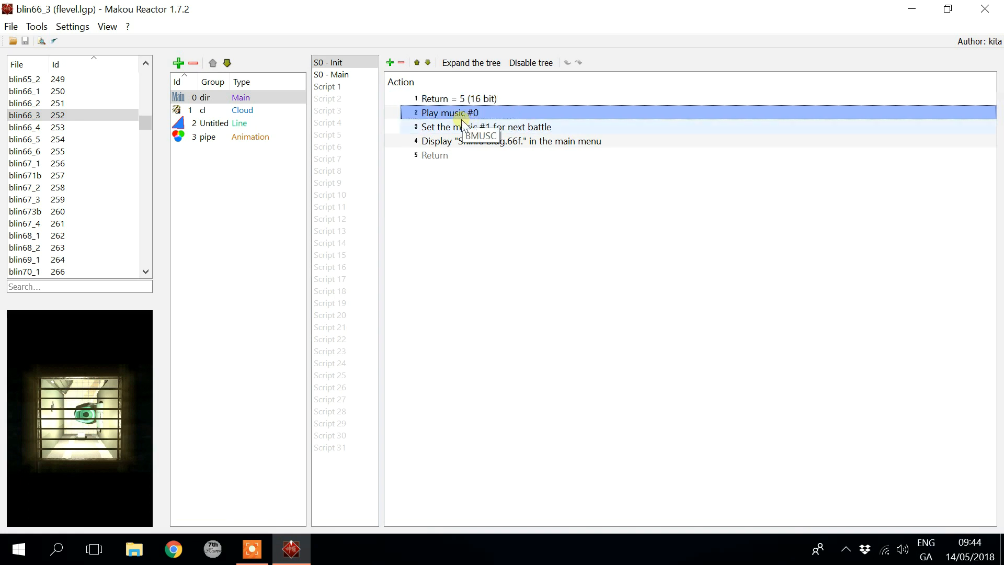
left_click(36, 28)
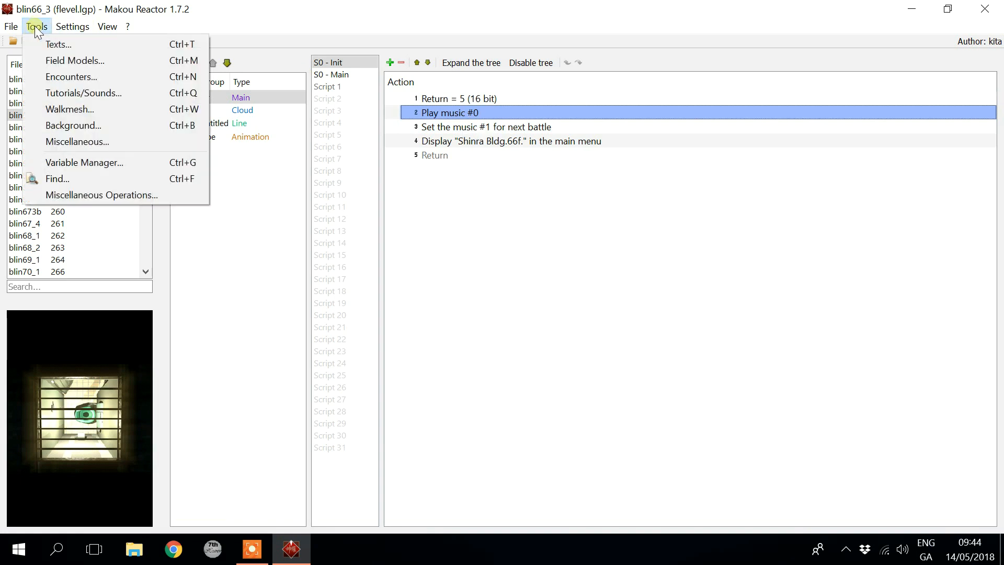
left_click(109, 93)
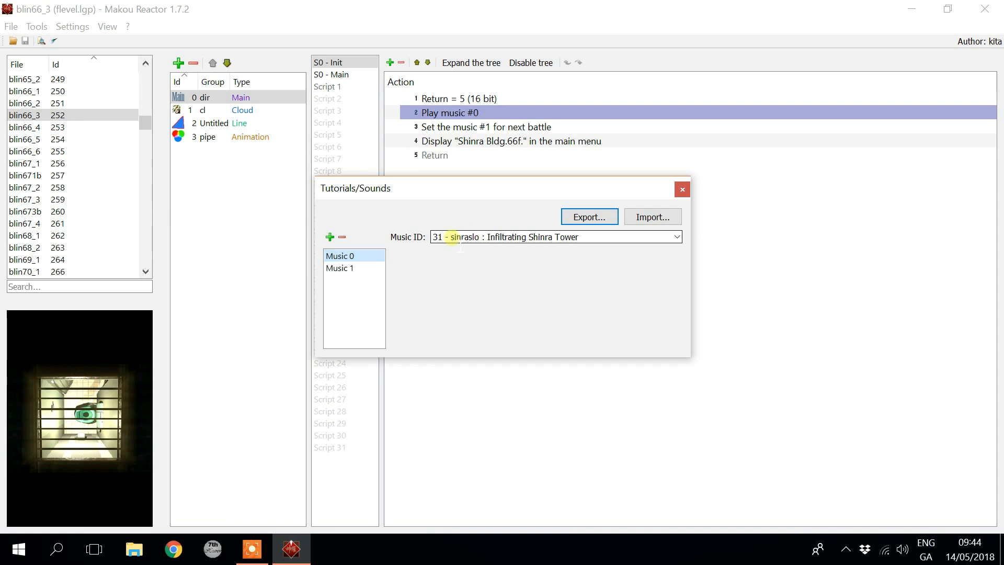
left_click_drag(451, 238, 480, 238)
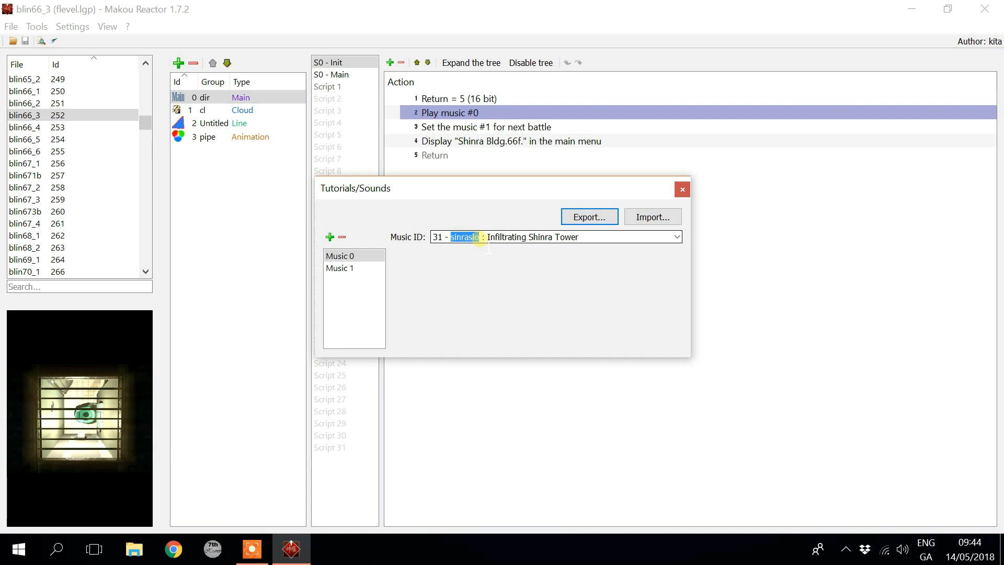
Step: Review the track title in Music 0's ID and close the Tutorials/Sounds settings
left_click(478, 240)
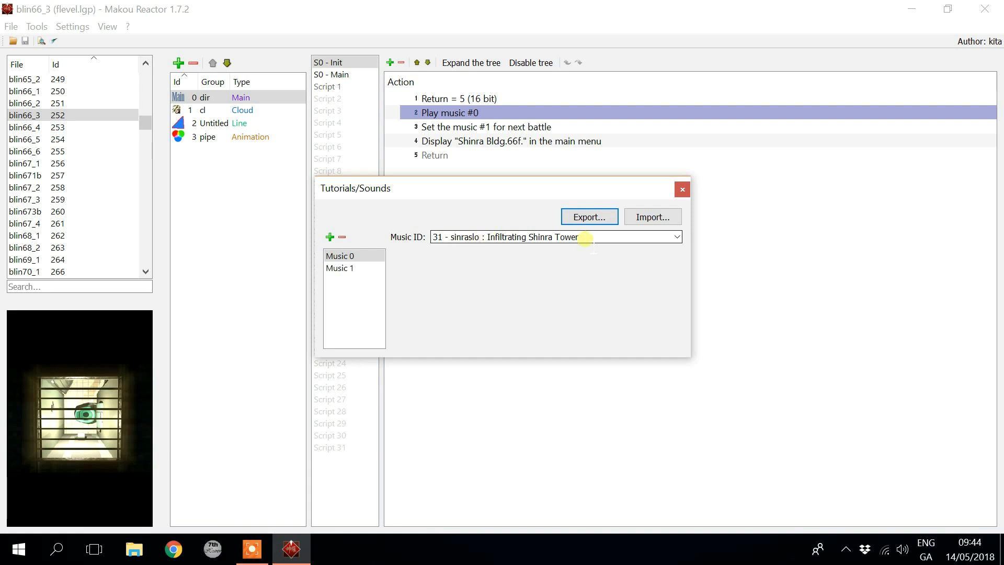
left_click_drag(583, 238, 495, 254)
left_click(521, 236)
left_click(351, 258)
left_click(518, 237)
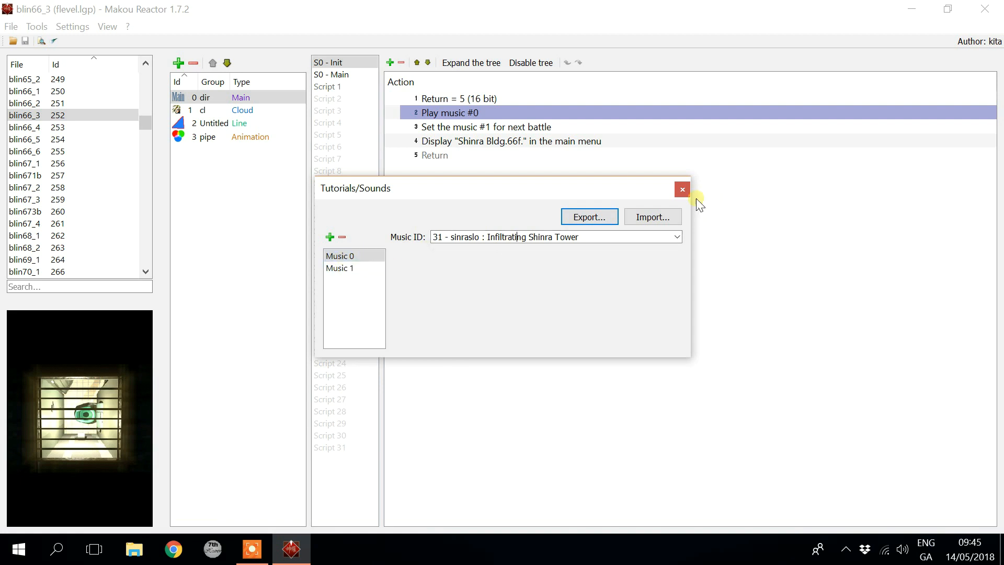
left_click(689, 189)
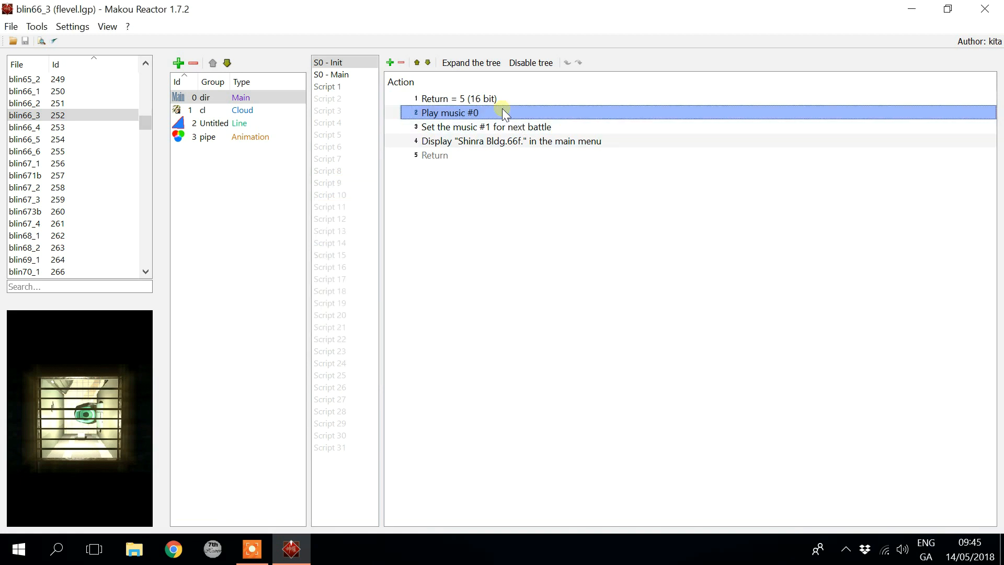
Step: Check which track the "Set the music #1 for next battle" action refers to by viewing Music 1 in the Tutorials/Sounds settings
left_click(528, 139)
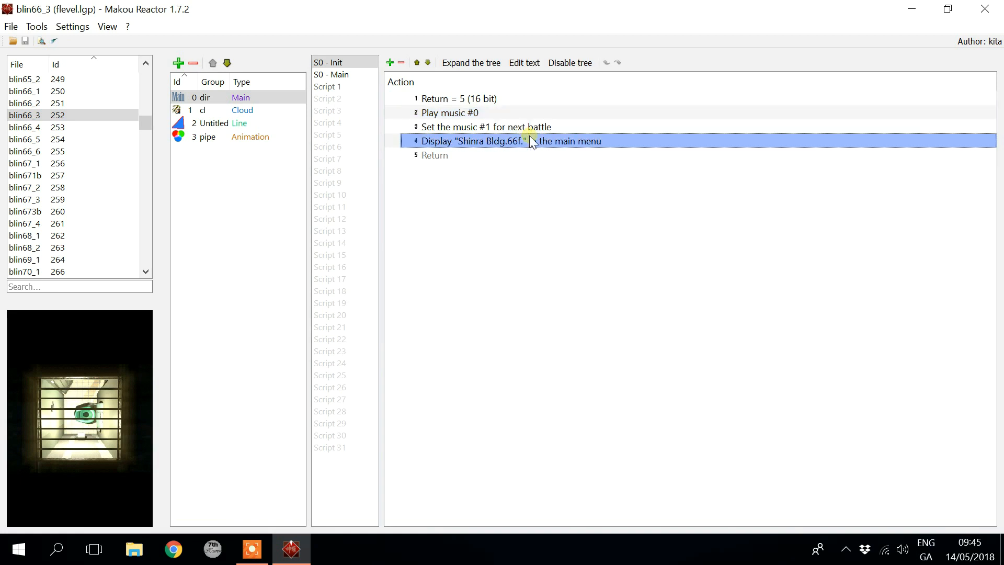
left_click(519, 130)
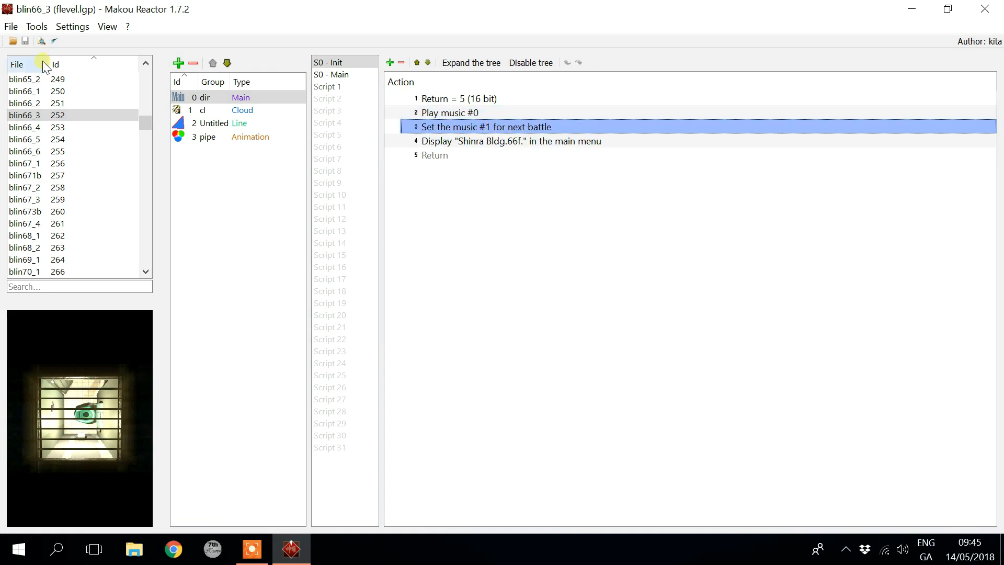
left_click(37, 27)
left_click(74, 94)
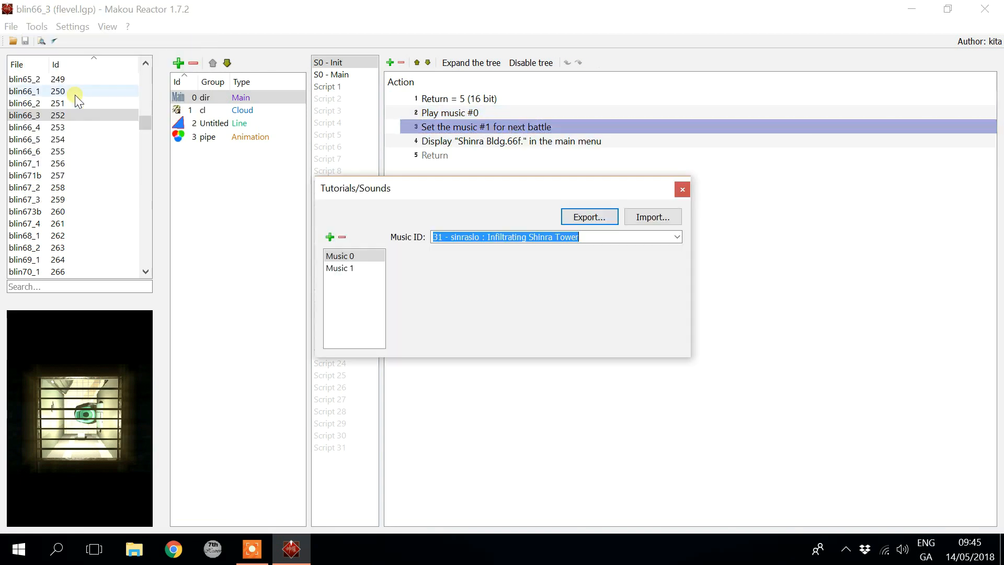
left_click(341, 269)
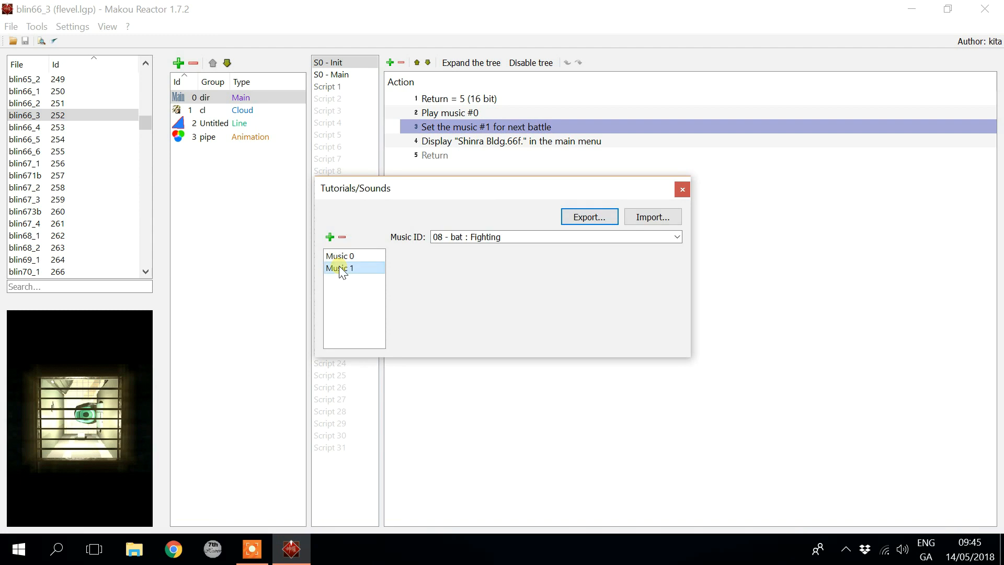
left_click(523, 237)
left_click(491, 238)
double_click(484, 237)
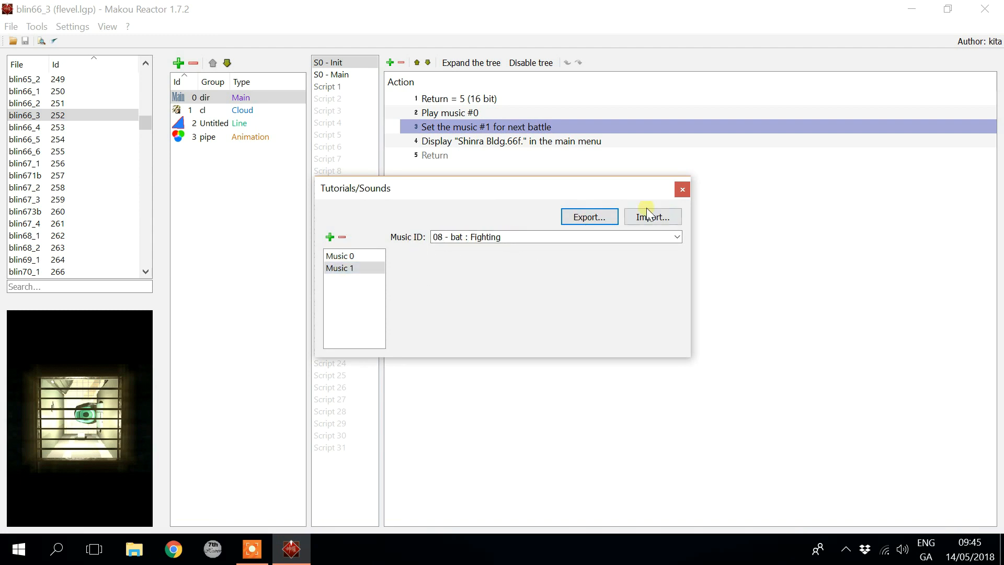
left_click(683, 189)
Step: Review dir's main menu display action, and examine the first actions of its S0 - Main script with the tree expanded
left_click(557, 142)
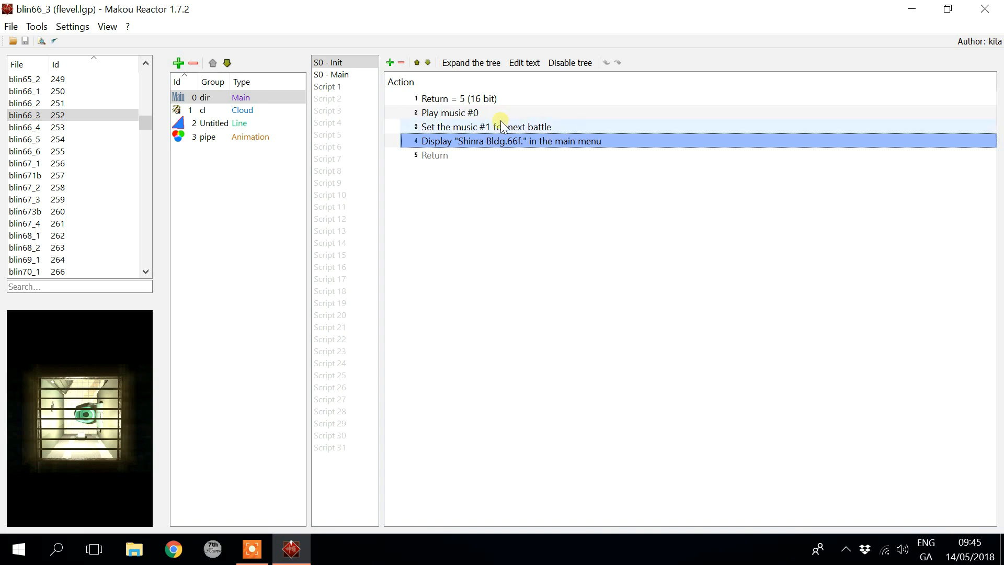
left_click(351, 74)
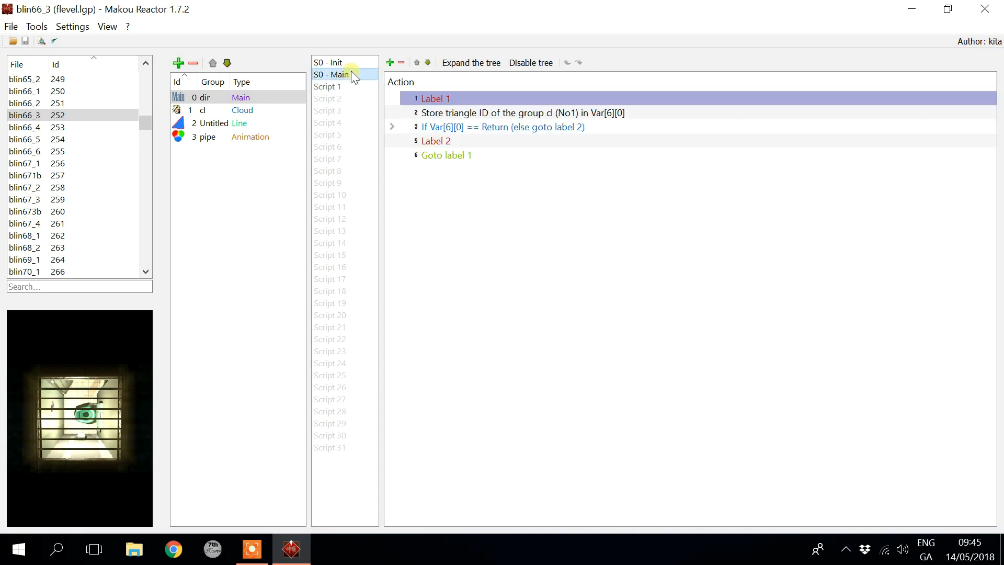
left_click(446, 63)
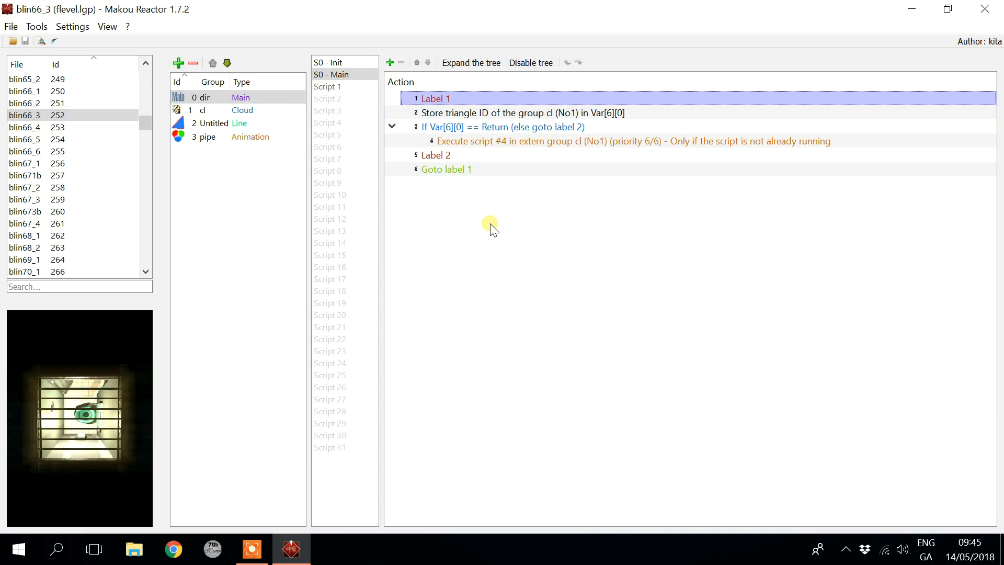
left_click(472, 99)
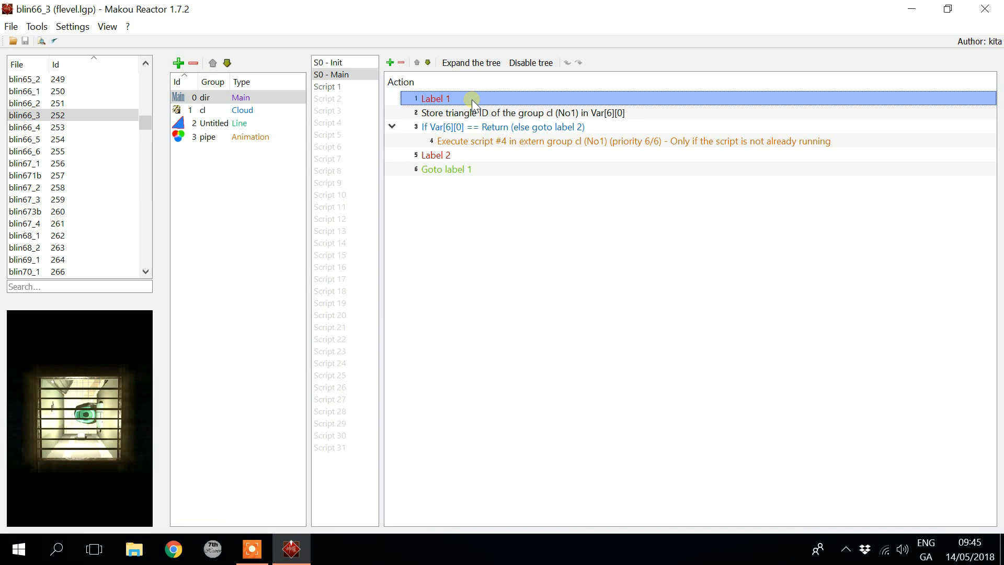
left_click(451, 110)
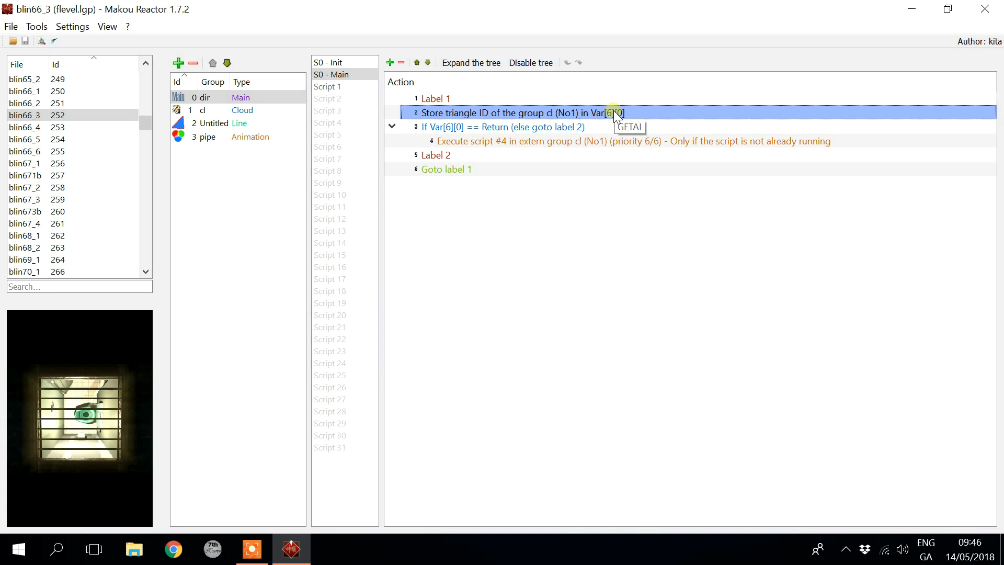
Step: Open the Variable manager and examine the nicknamed variables of bank 01-02, including the love points, down to address 255
left_click(41, 27)
left_click(105, 162)
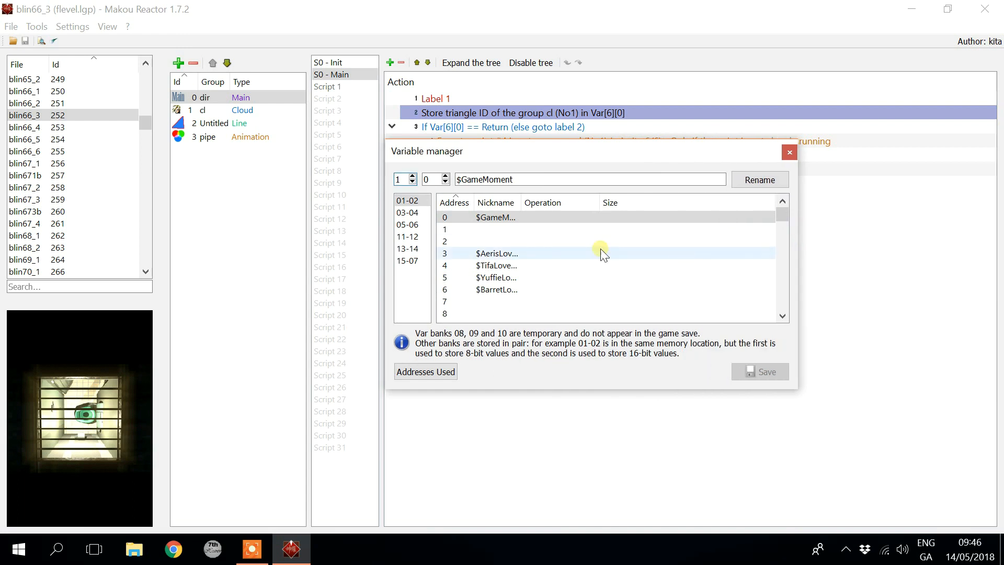
left_click(519, 255)
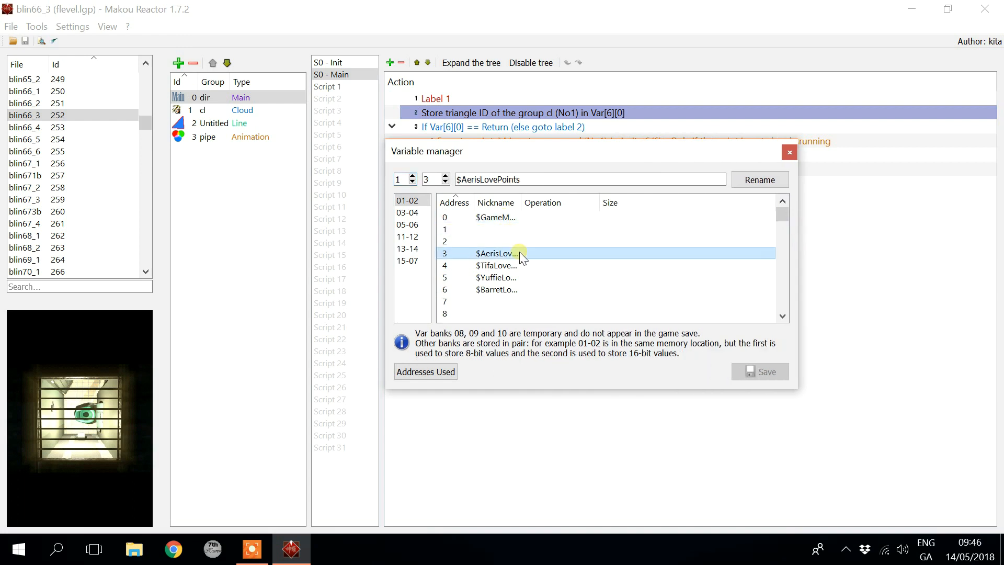
left_click(520, 266)
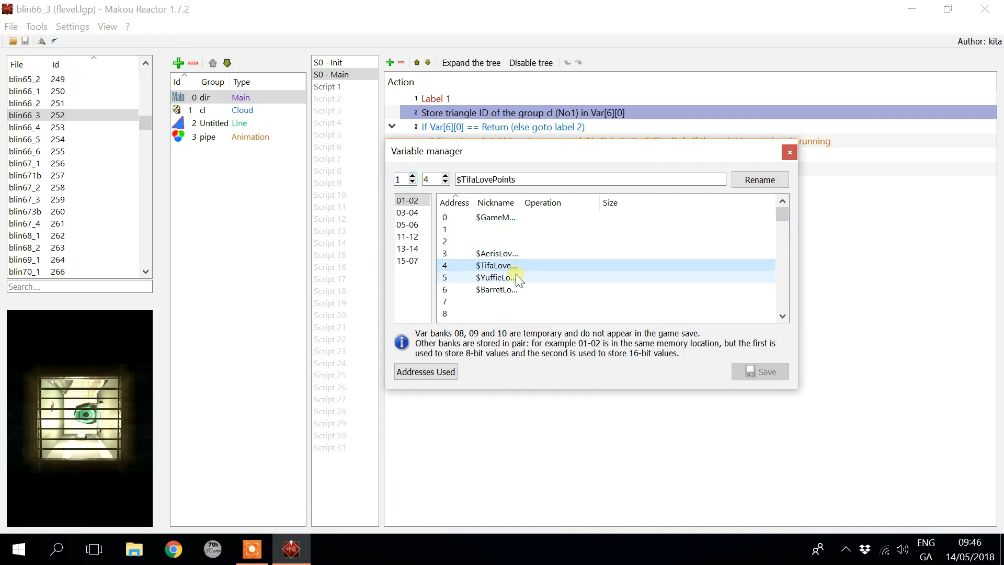
left_click(515, 277)
left_click(512, 291)
scroll(512, 287, "down", 6)
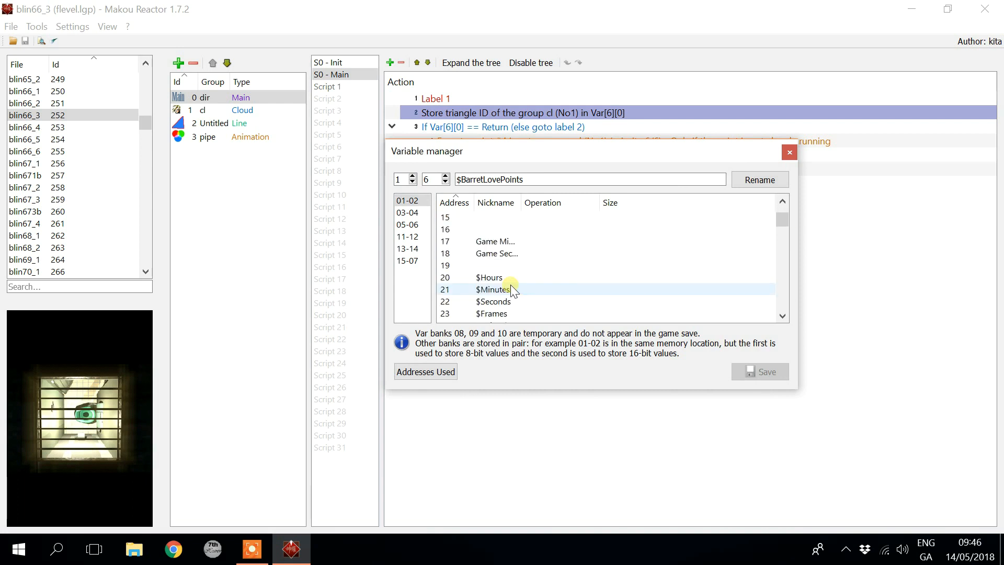
scroll(526, 250, "down", 20)
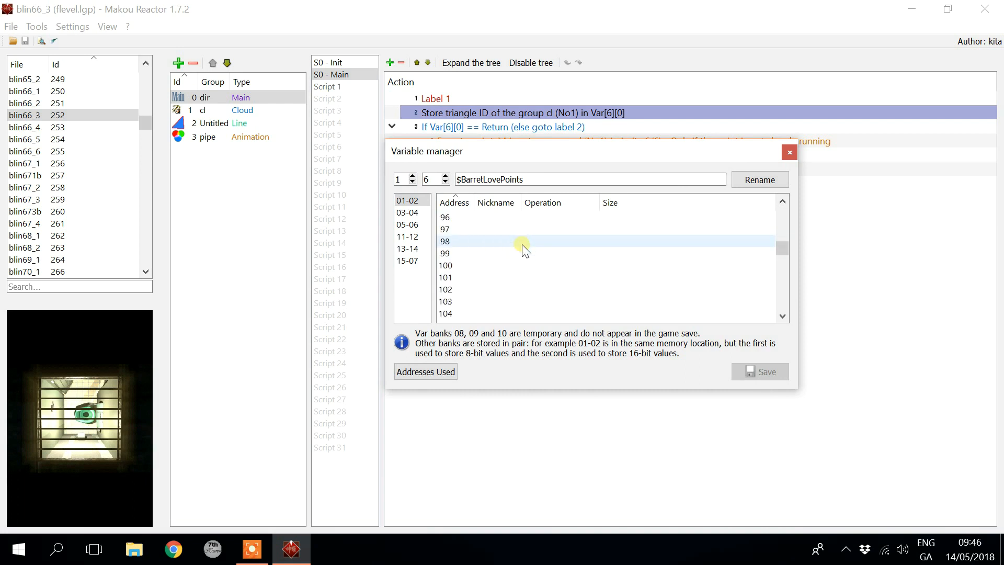
scroll(526, 250, "down", 20)
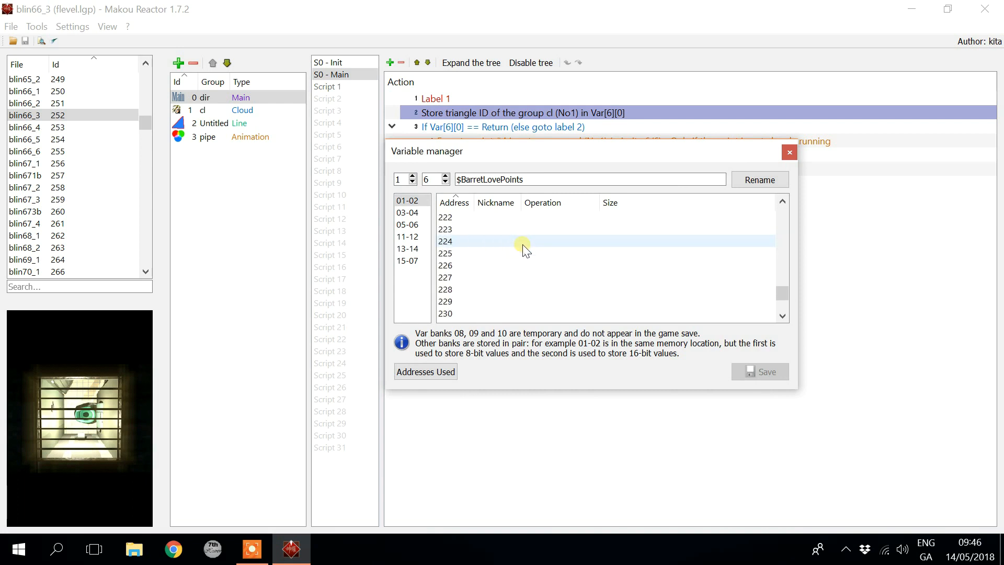
left_click(497, 314)
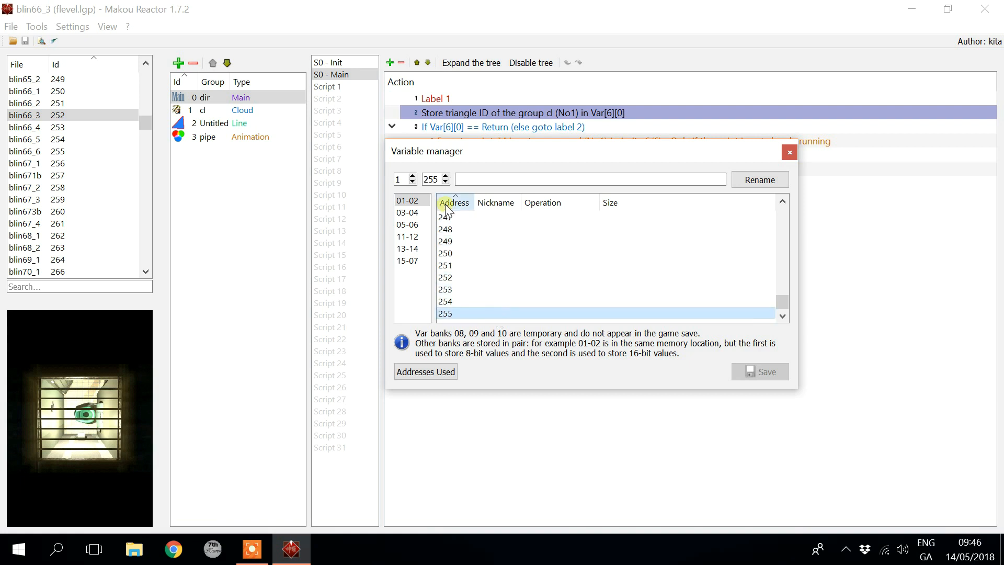
Step: Set the bank number in the Variable manager to 2
left_click(400, 179)
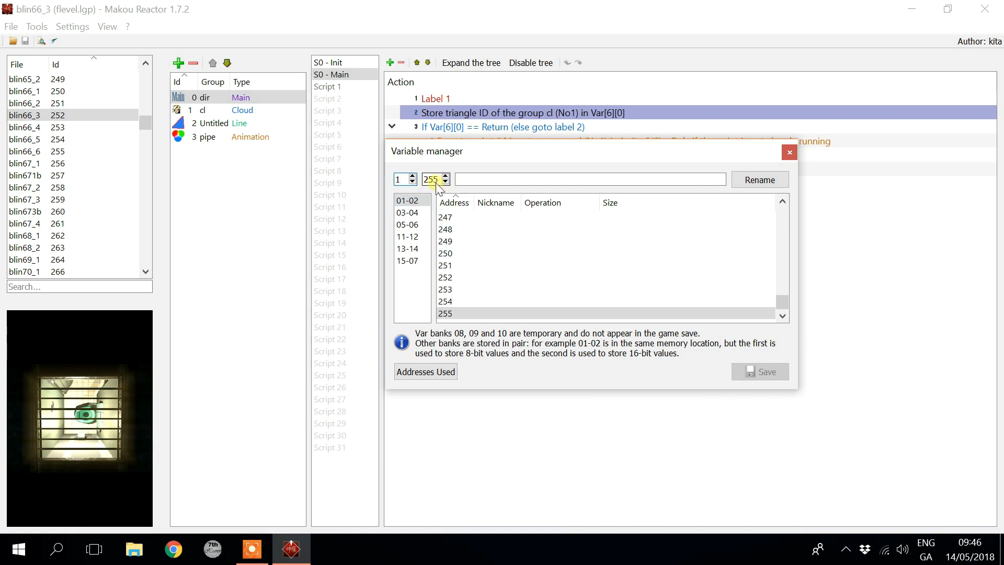
double_click(396, 179)
type("2")
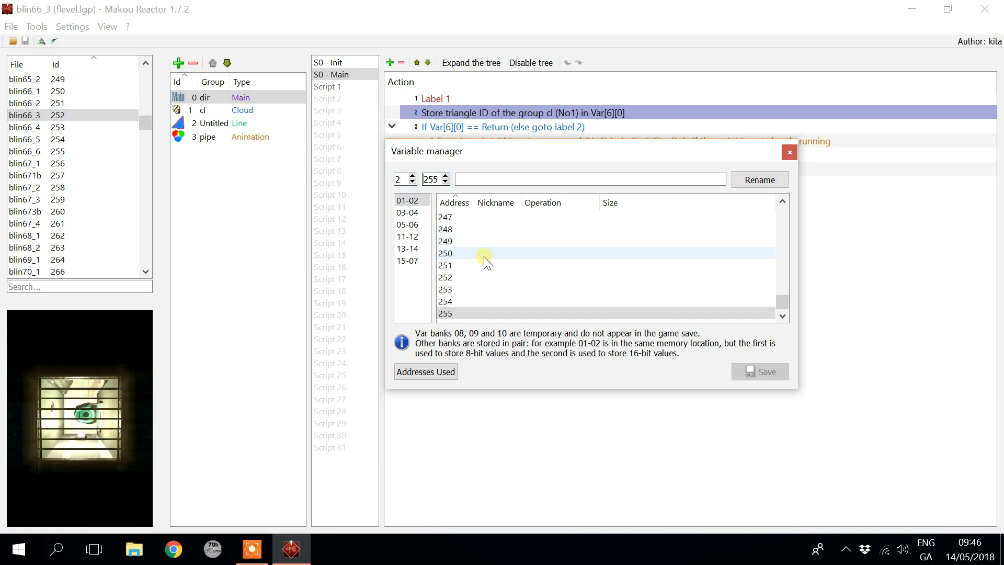
Step: Look through the addresses of variable bank 03-04 and check banks 05-06, 13-14 and 15-07 for nicknames
left_click(408, 214)
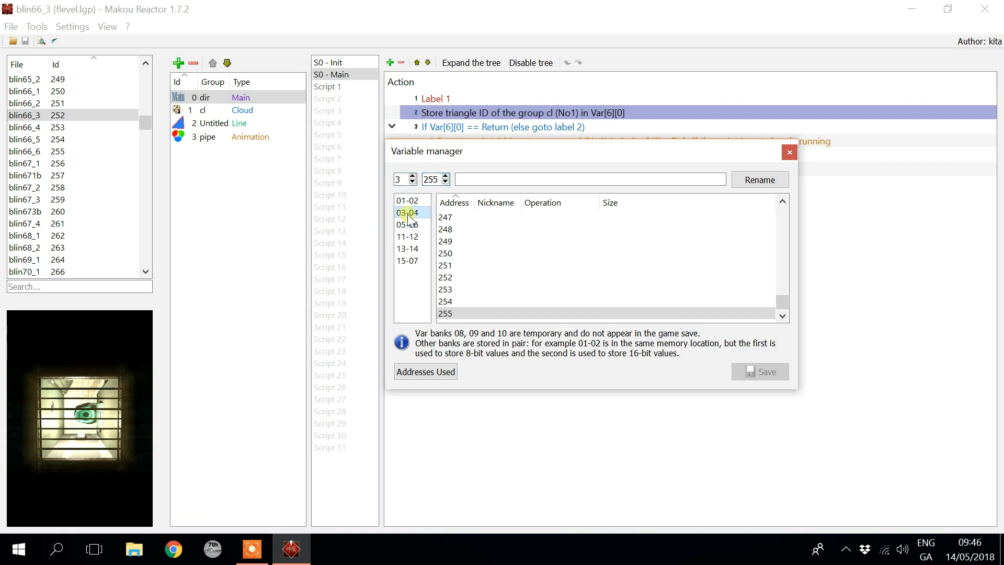
left_click(510, 242)
scroll(519, 294, "up", 20)
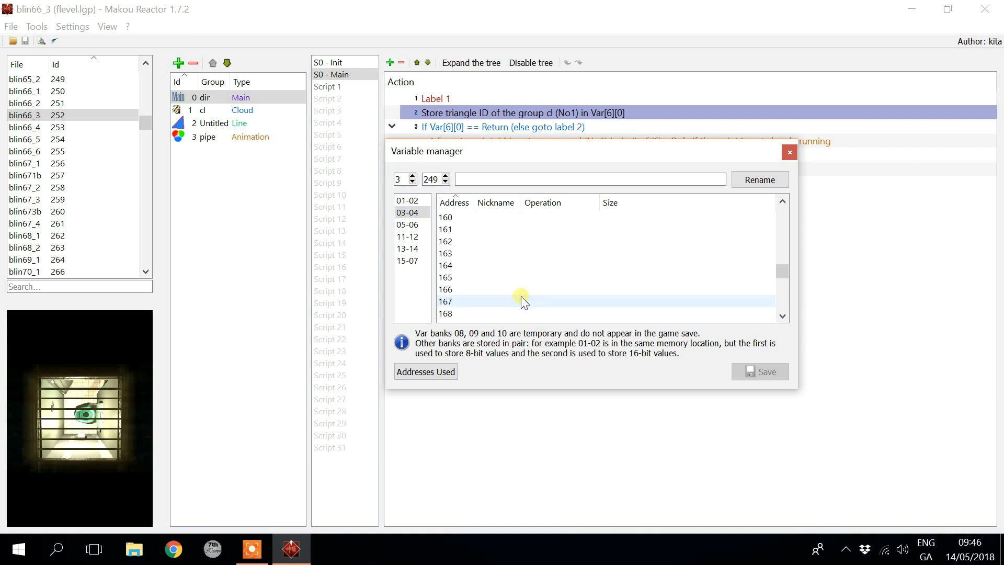
scroll(523, 301, "up", 20)
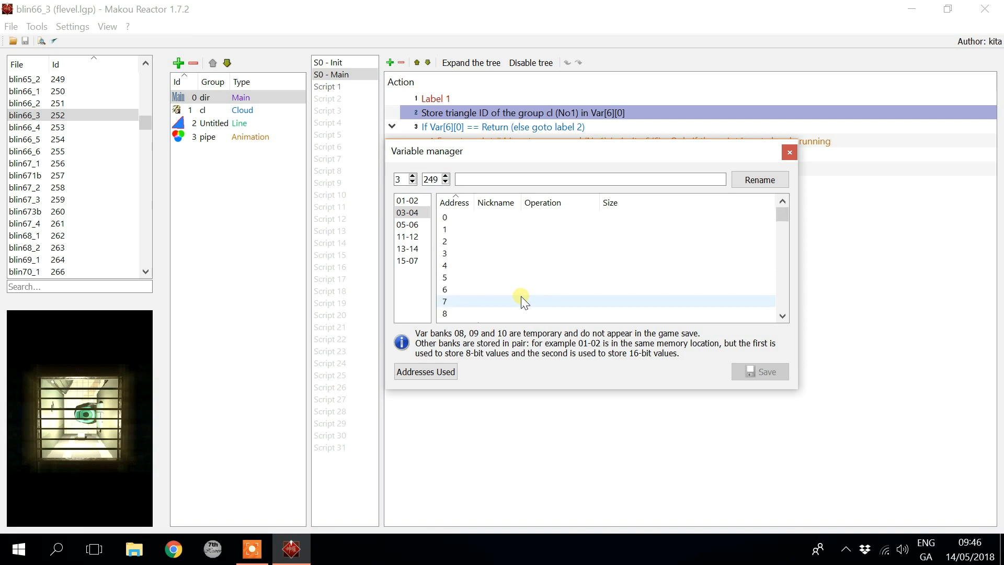
left_click(408, 225)
left_click(413, 249)
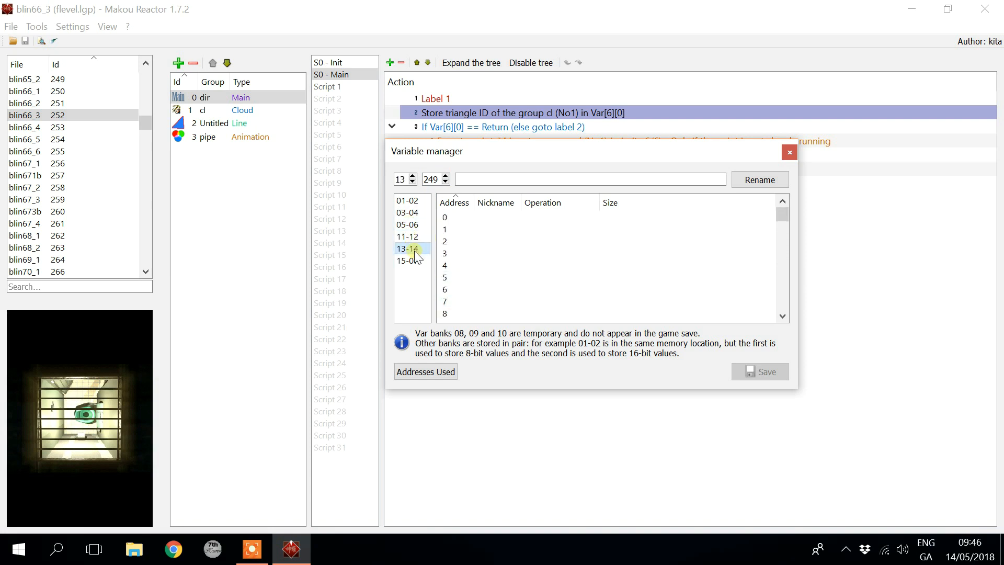
left_click(413, 260)
left_click(411, 224)
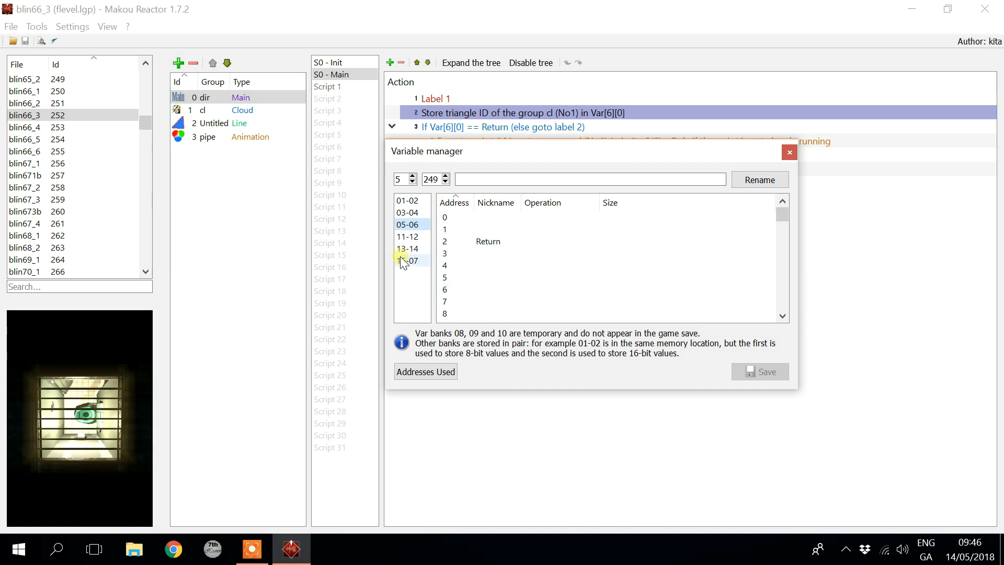
Step: Show variable bank 11-12 and inspect the nicknames at addresses 255 to 250 at the end of its list
left_click(407, 236)
scroll(519, 282, "down", 11)
scroll(520, 282, "down", 20)
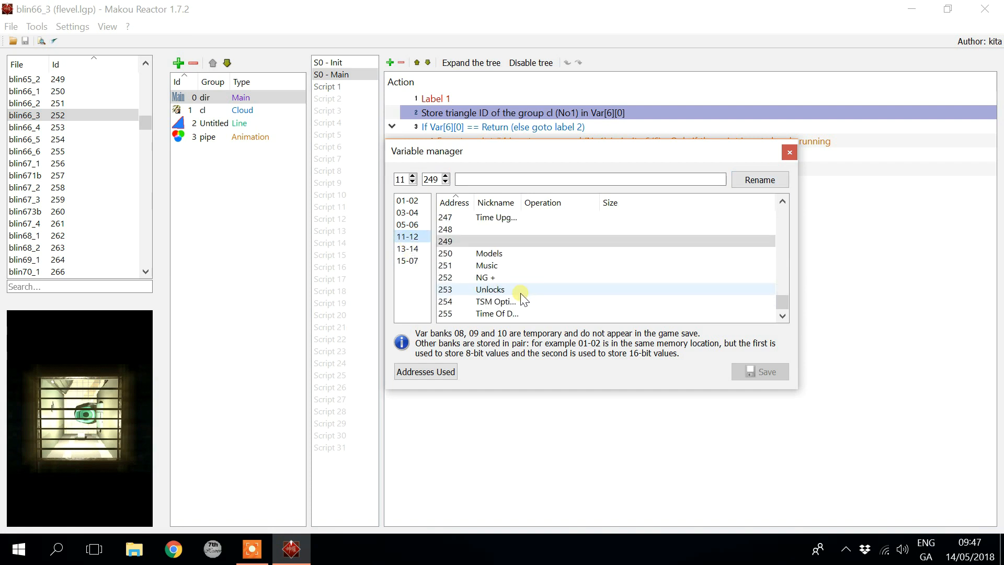
left_click(533, 316)
left_click(515, 303)
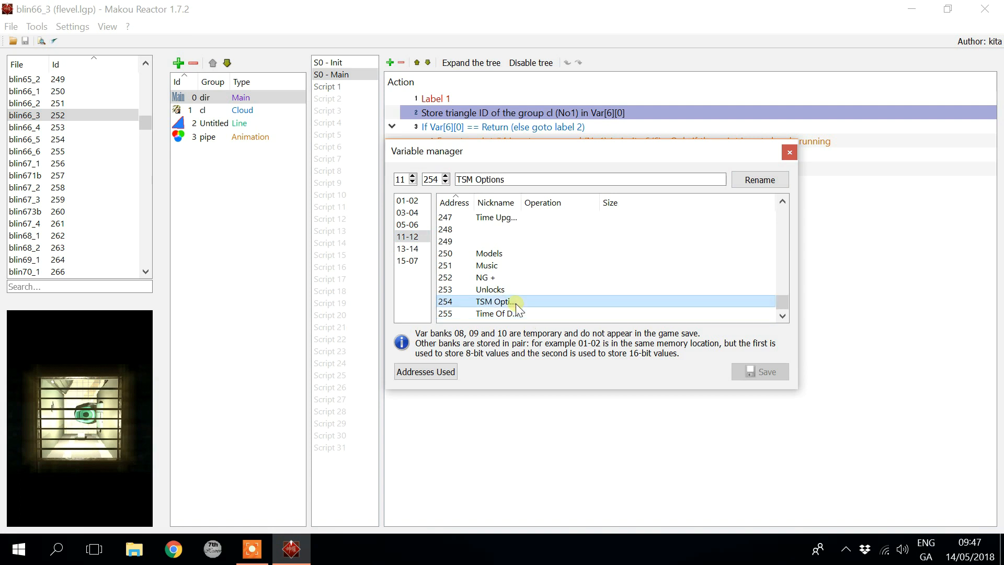
left_click(528, 289)
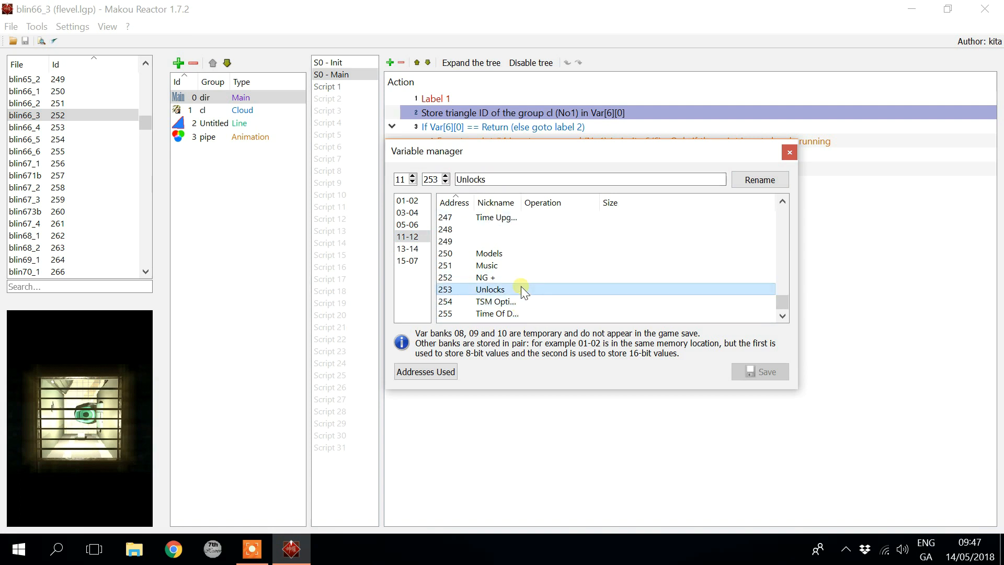
left_click(498, 277)
left_click(500, 265)
left_click(492, 255)
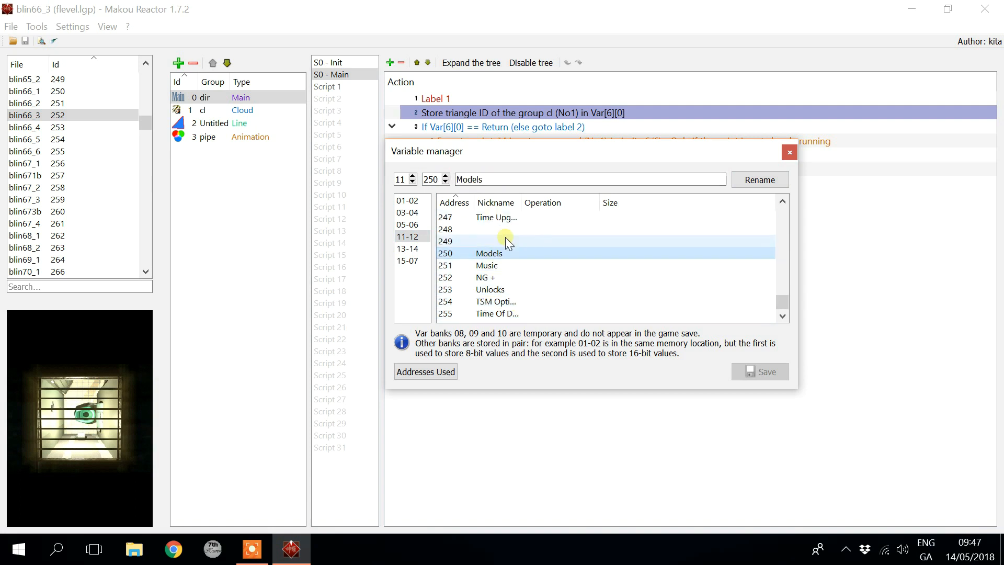
Step: Inspect the weather-related variables around addresses 241 to 247 of bank 11-12 and close the Variable manager
scroll(506, 237, "up", 1)
left_click(503, 252)
left_click(499, 230)
left_click(499, 217)
scroll(508, 228, "up", 2)
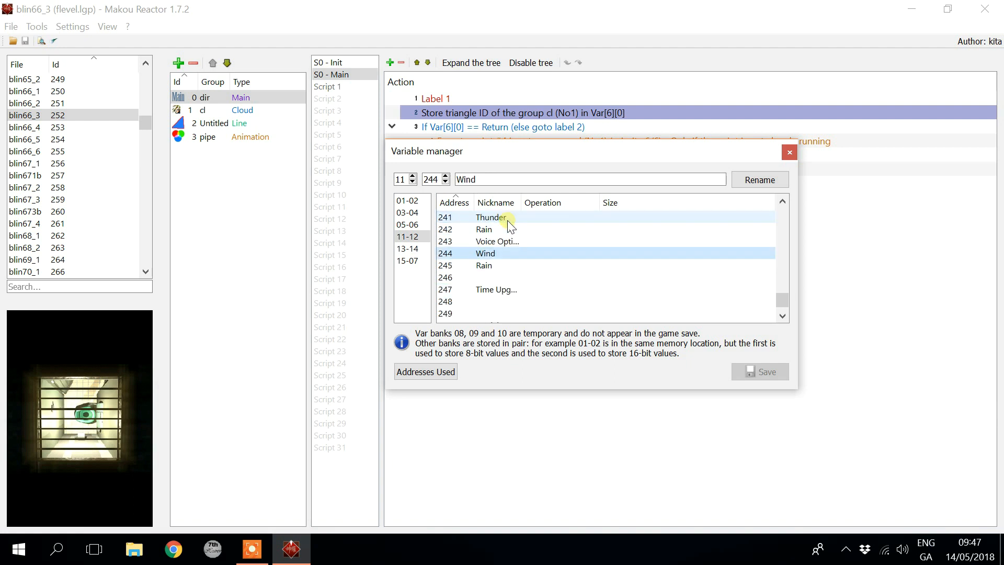
left_click(501, 252)
left_click(504, 264)
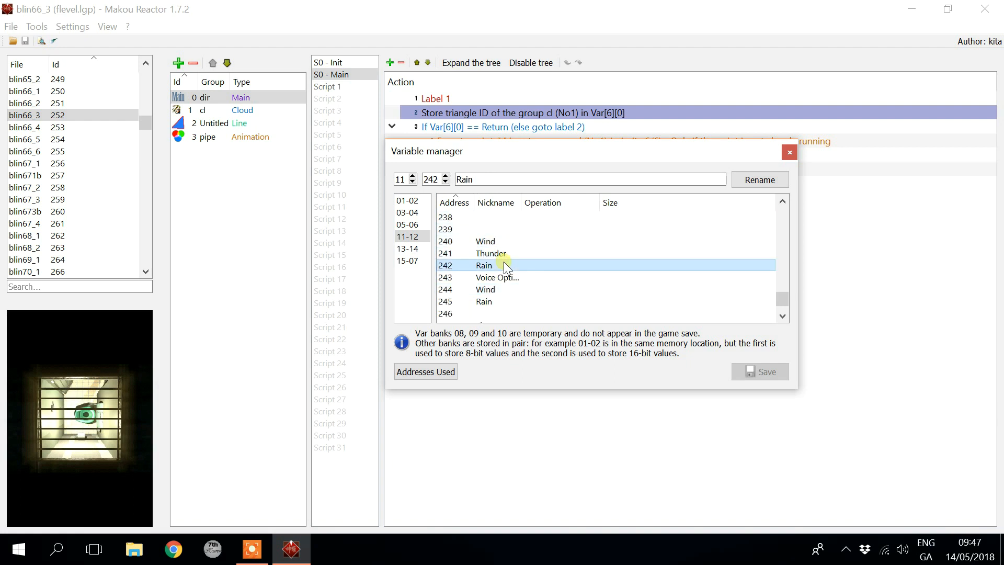
scroll(522, 291, "down", 3)
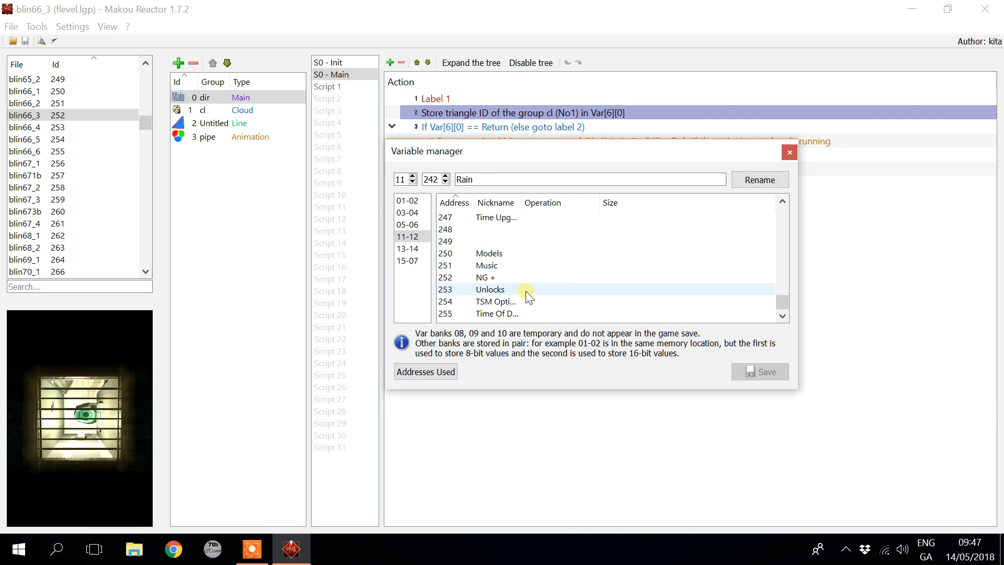
left_click(789, 151)
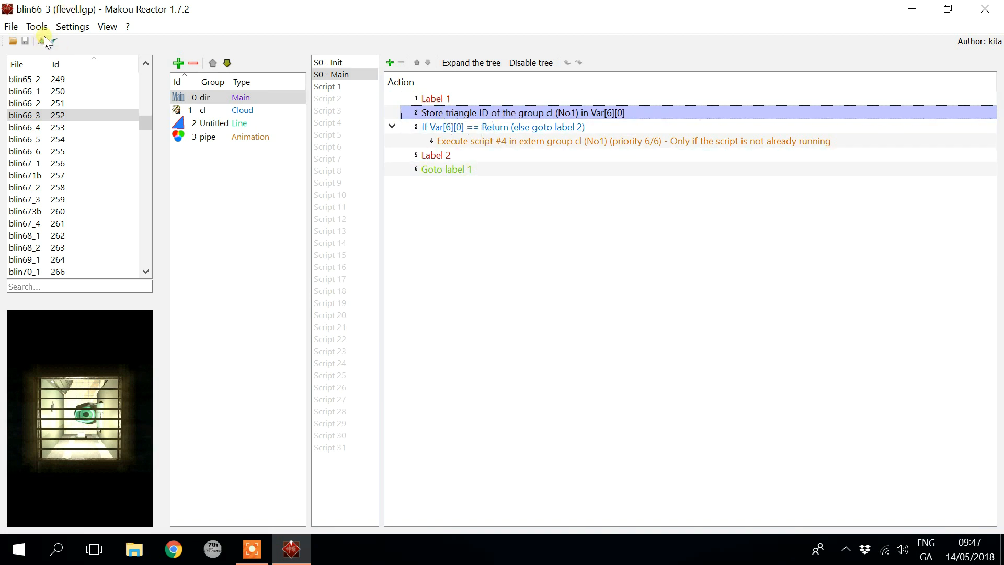
Step: Open the walkmesh of field blin66_3 and examine its 3D wireframe from several camera angles and distances
left_click(32, 27)
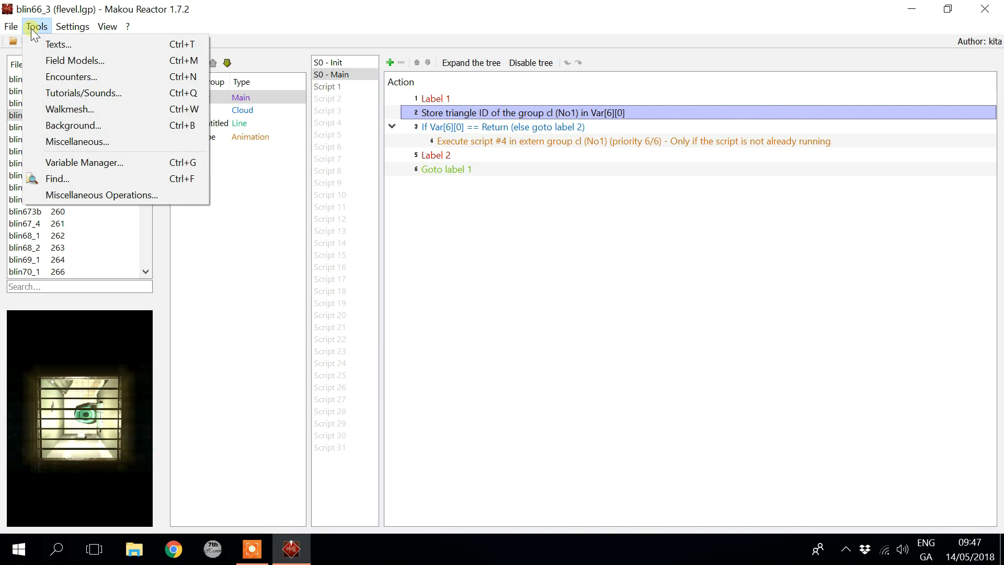
left_click(86, 110)
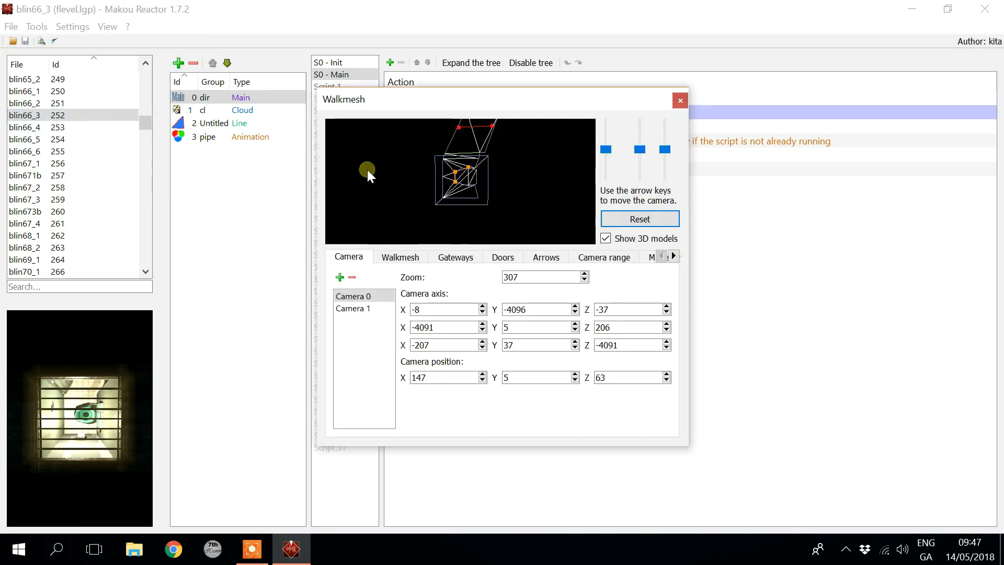
left_click_drag(506, 165, 507, 201)
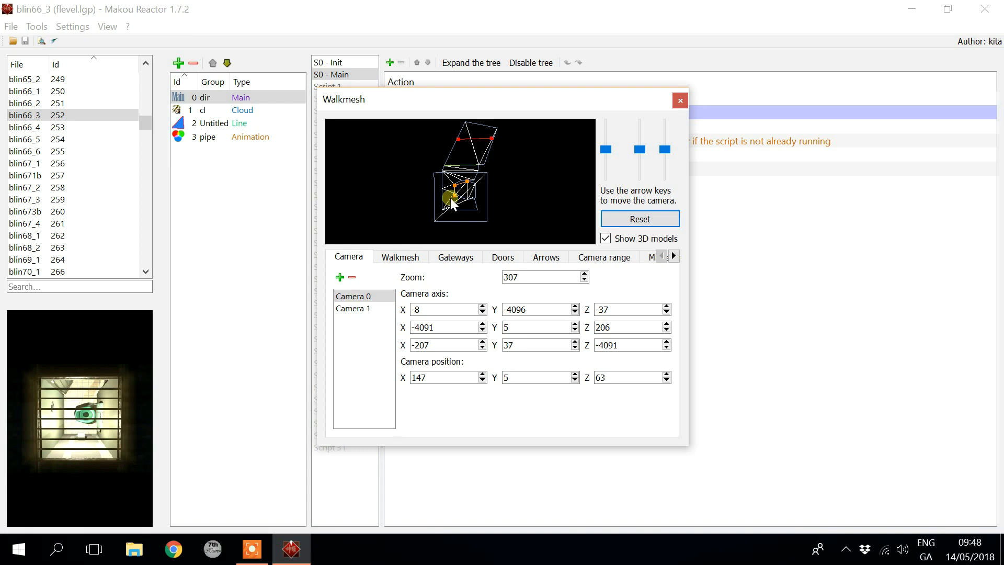
left_click_drag(520, 186, 518, 188)
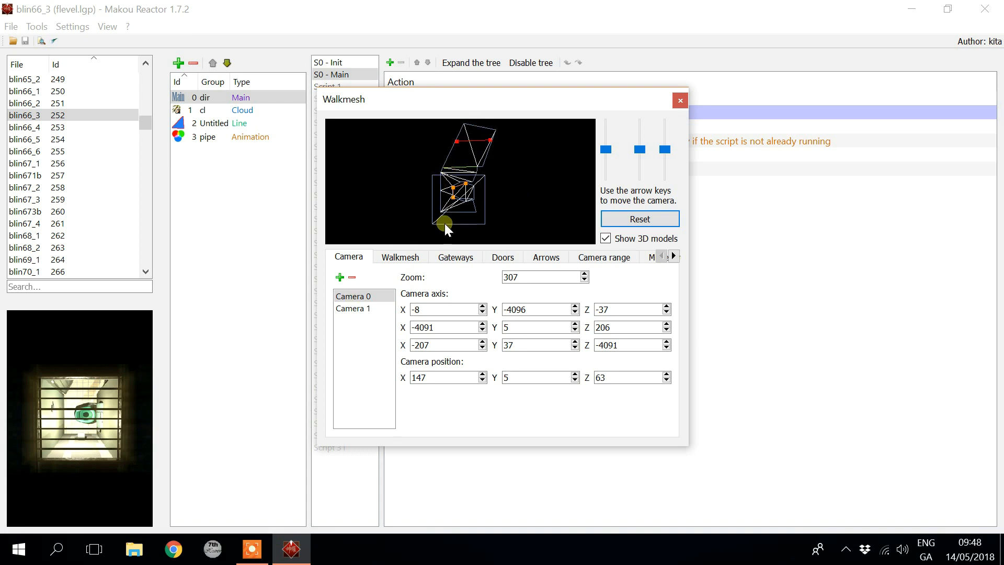
left_click_drag(642, 150, 606, 162)
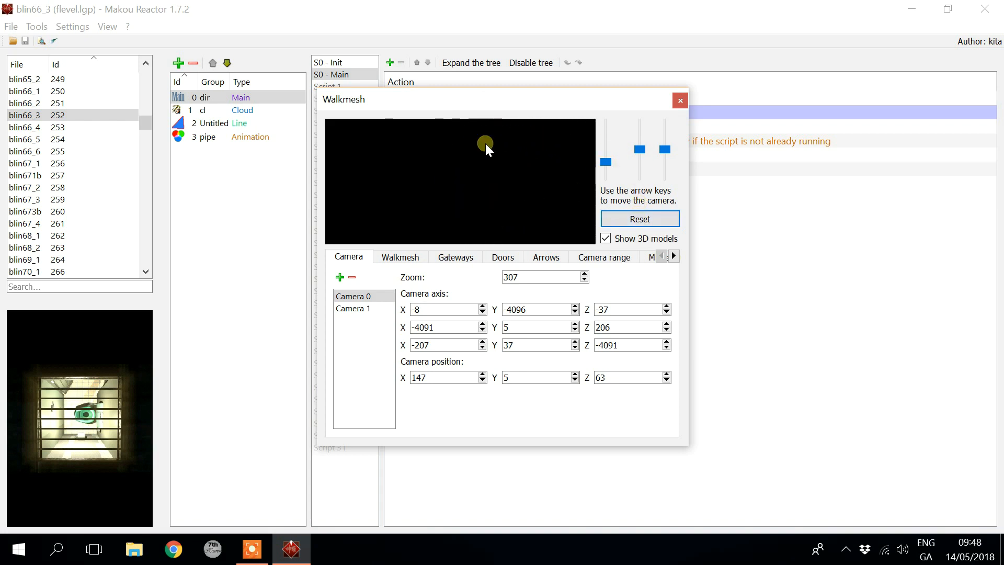
left_click_drag(486, 144, 462, 188)
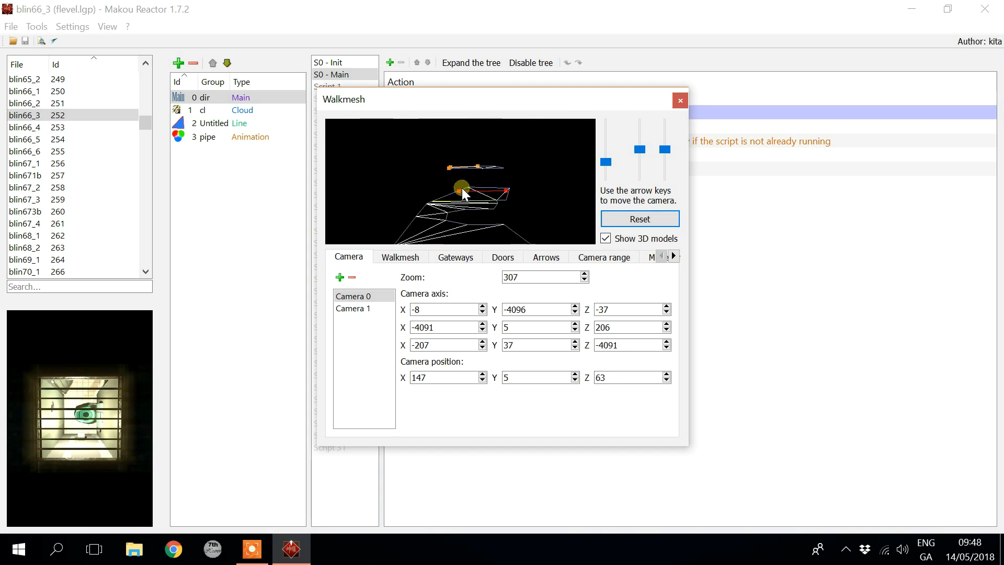
scroll(462, 187, "down", 2)
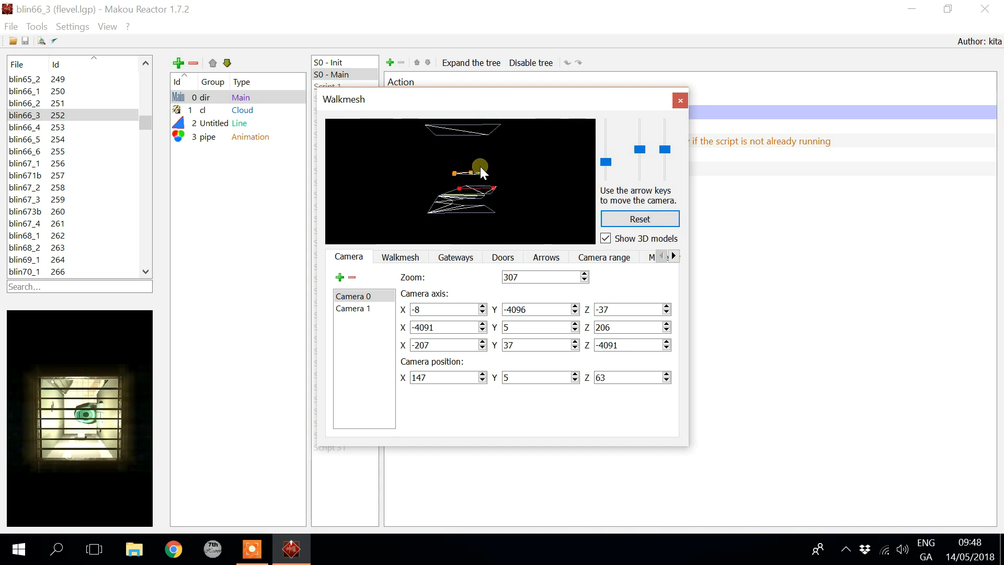
left_click_drag(444, 163, 459, 143)
left_click_drag(516, 167, 502, 175)
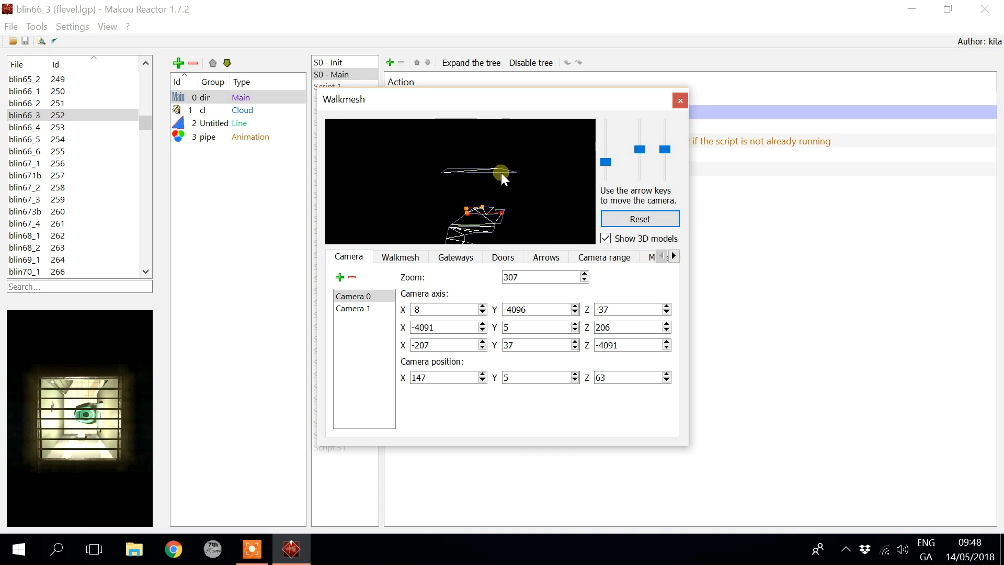
Step: Reset the walkmesh camera, recentre the wireframe and move the Walkmesh window clear of the script's actions
left_click(640, 218)
left_click_drag(466, 226, 491, 170)
left_click_drag(518, 99, 576, 189)
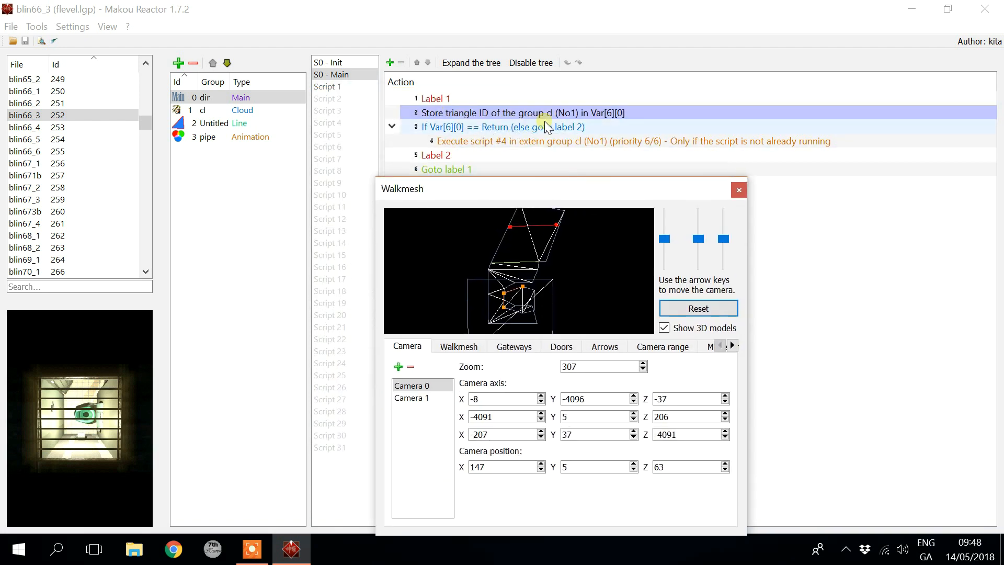
Step: Go through the walkmesh triangles from Triangle 1 to Triangle 14, checking where each lies, and close the Walkmesh window
left_click(463, 348)
left_click_drag(537, 196, 703, 110)
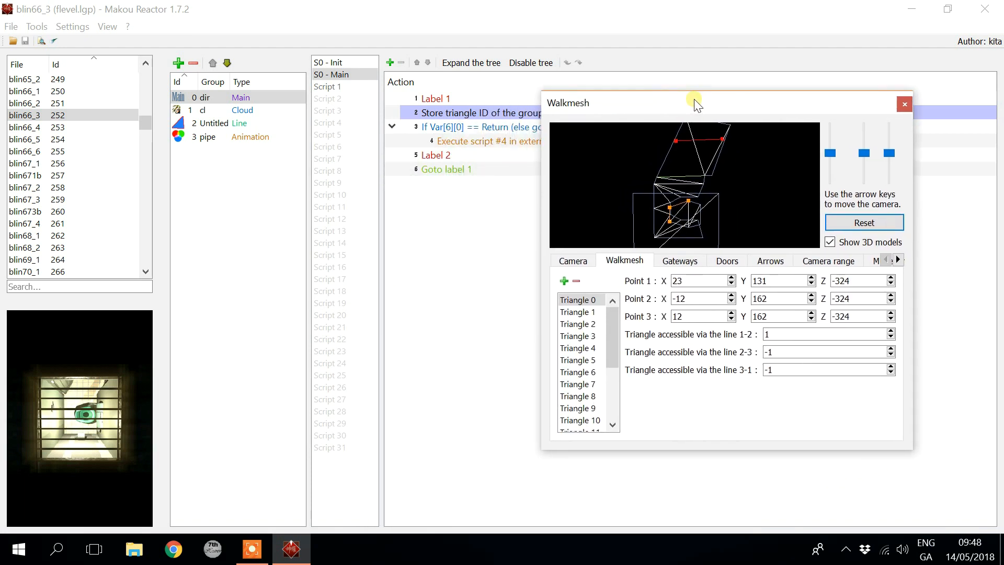
left_click(578, 312)
key("Down")
key("Down")
key("Down")
key("Down")
key("Down")
key("Down")
key("Down")
key("Down")
key("Down")
key("Down")
key("Down")
key("Down")
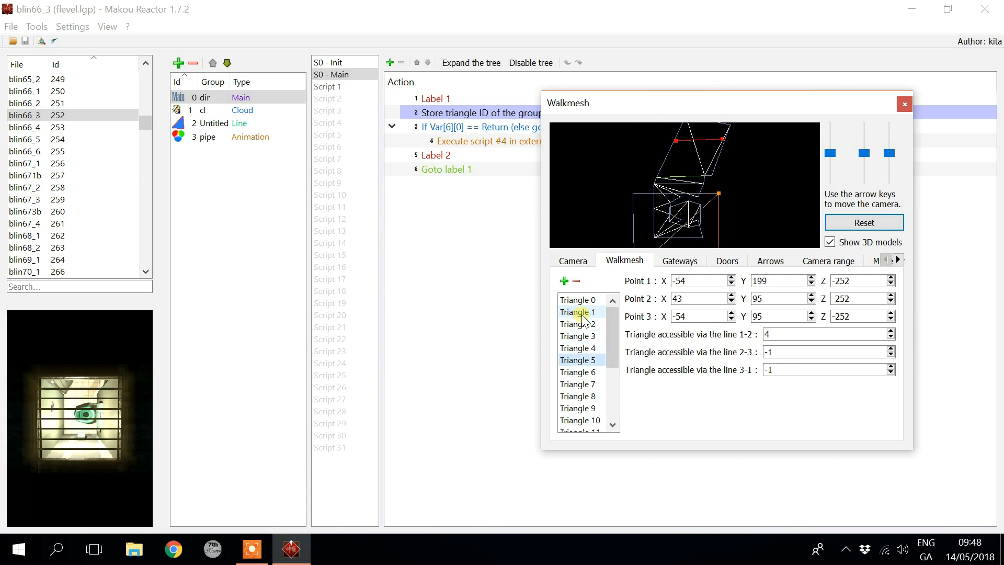
key("Down")
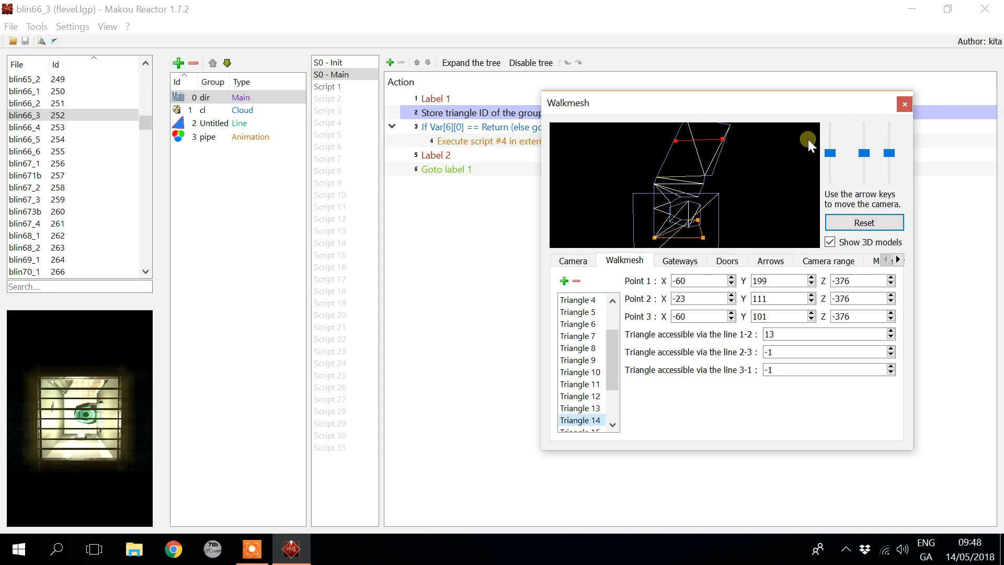
left_click(904, 104)
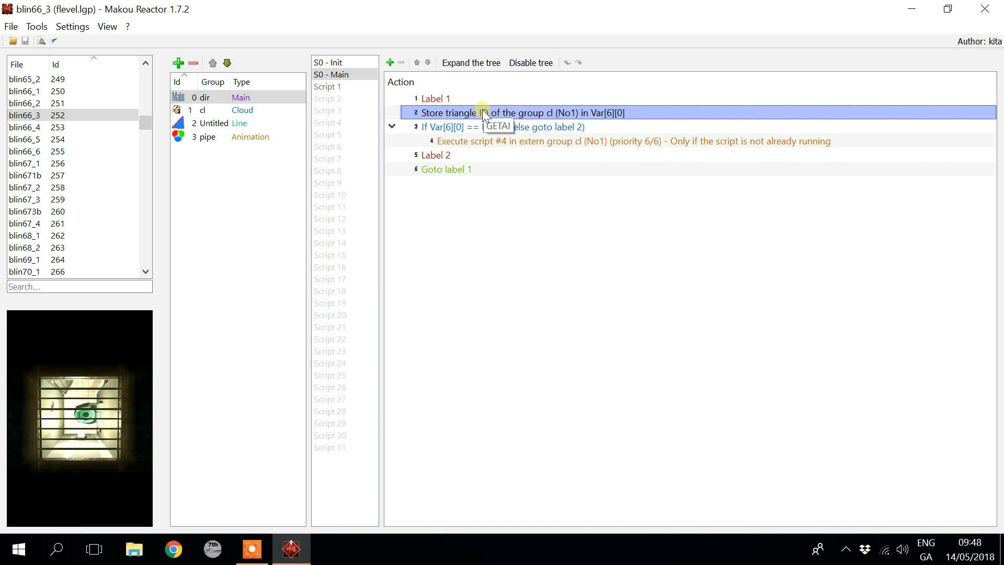
Step: Examine the test, compare type and label of the If Var[6][0] action in the Script Editor and leave it without changes
left_click(456, 130)
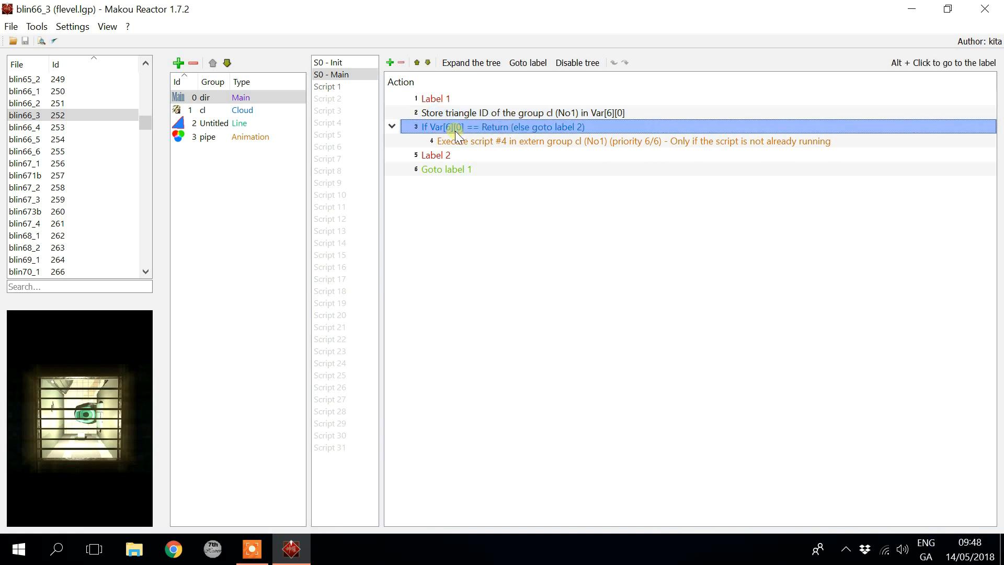
double_click(497, 128)
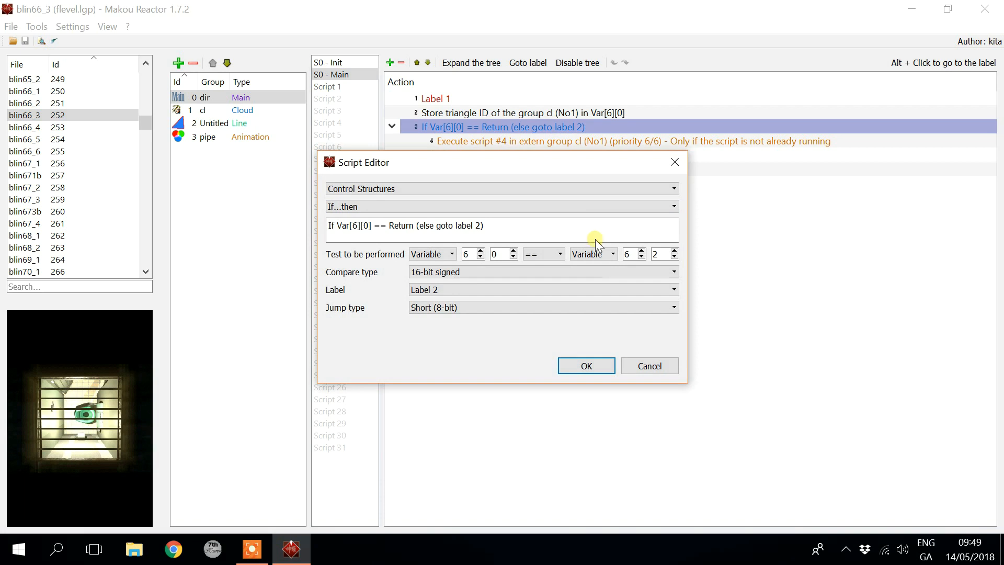
left_click(647, 365)
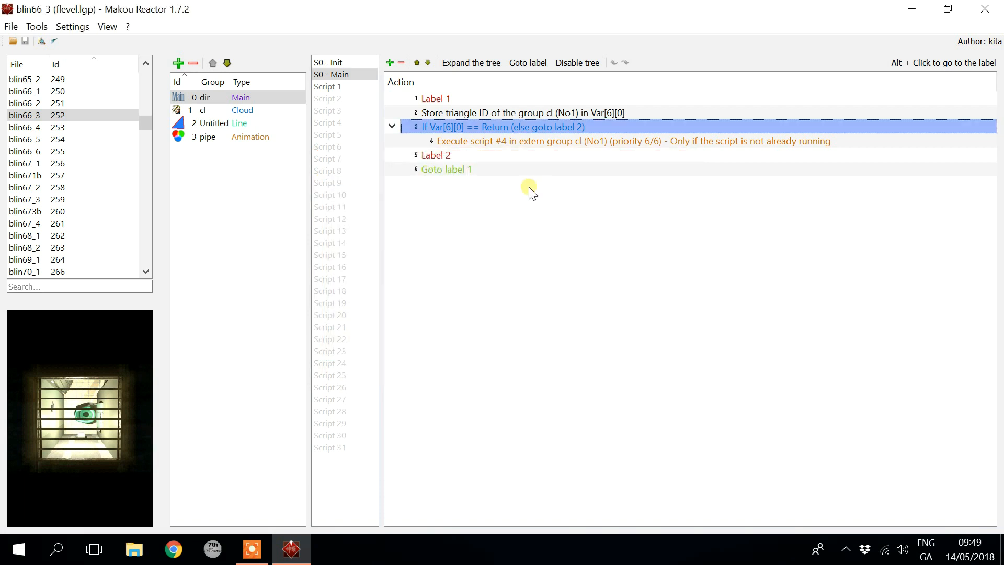
Step: Follow the main script's loop through the Execute script #4 action, Label 2, Goto label 1 and back to Label 1
left_click(517, 142)
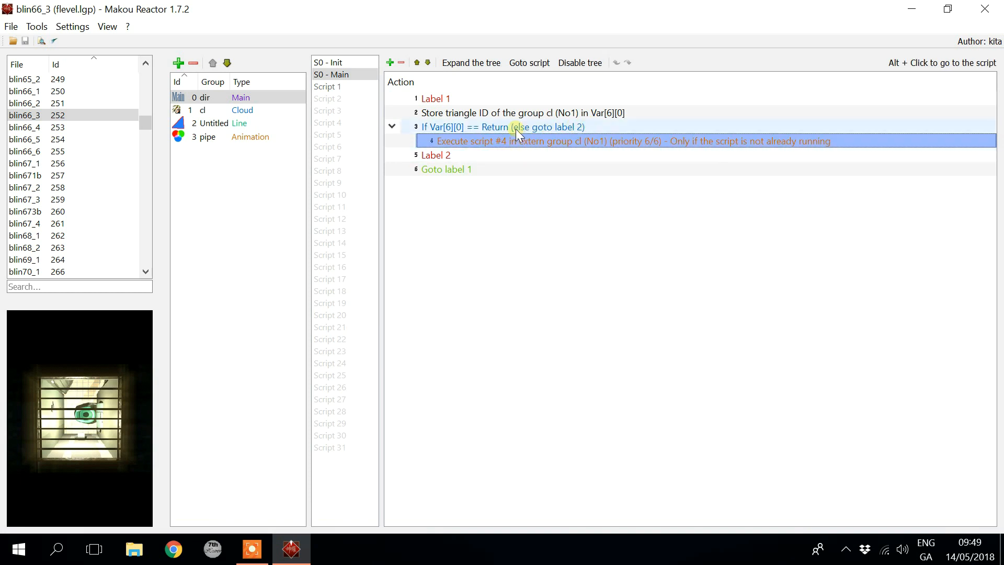
left_click(462, 154)
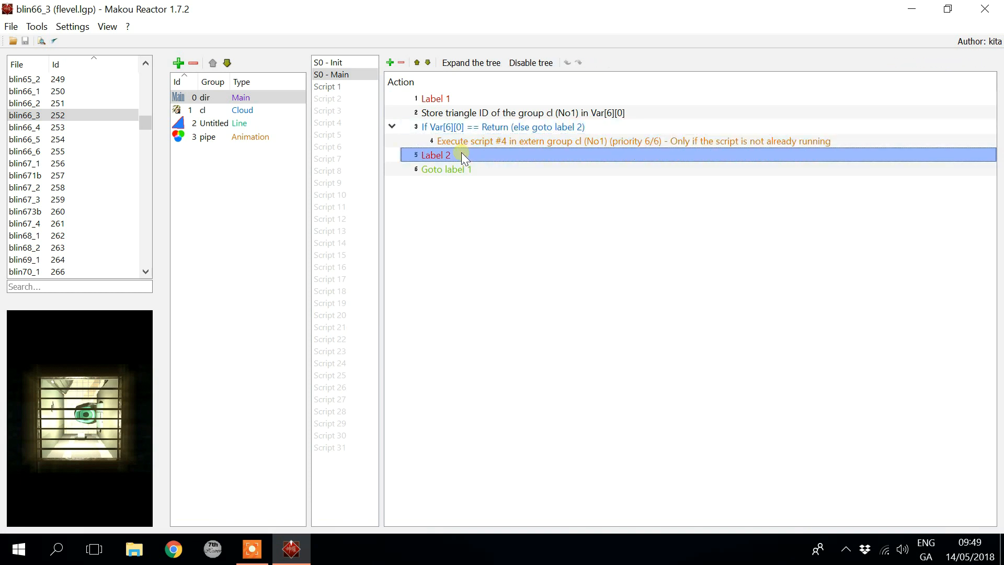
left_click(467, 171)
left_click(449, 99)
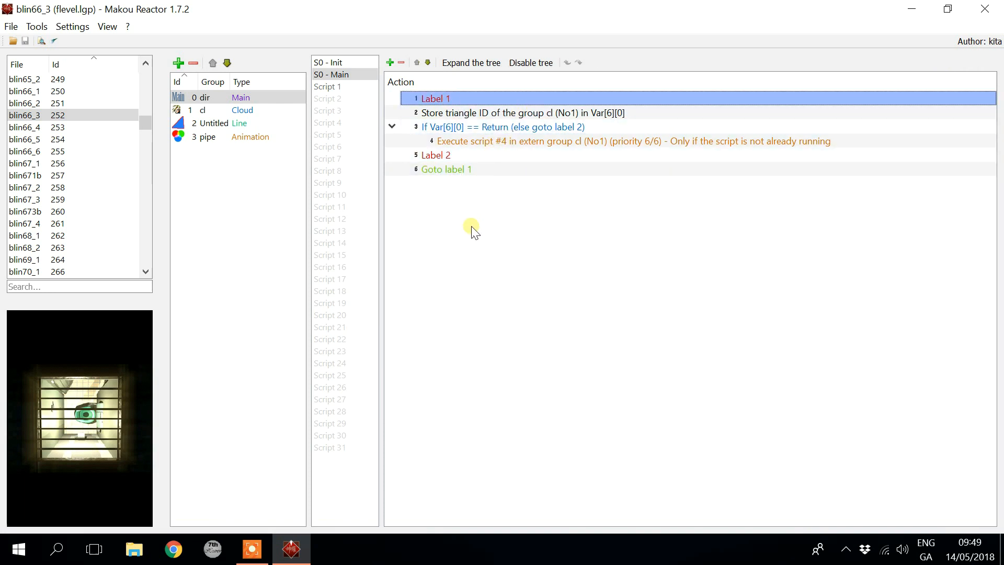
Step: Go from the Execute script #4 action to the script it calls in group cl
left_click(517, 141)
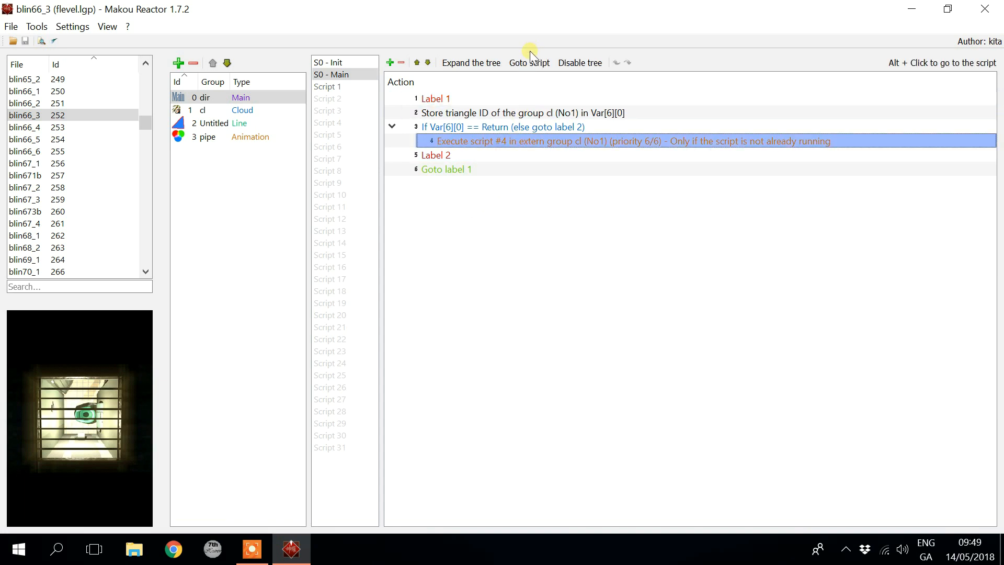
left_click(529, 62)
left_click(513, 127)
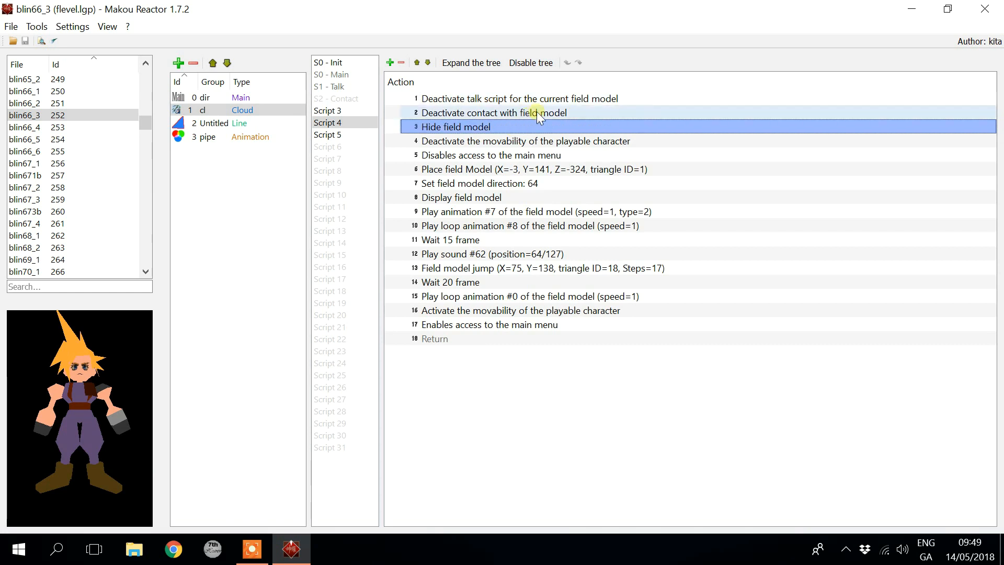
Step: Review actions 1 to 5 of cl's Script 4, covering talk, contact, model hiding, movability and main menu access
left_click(627, 98)
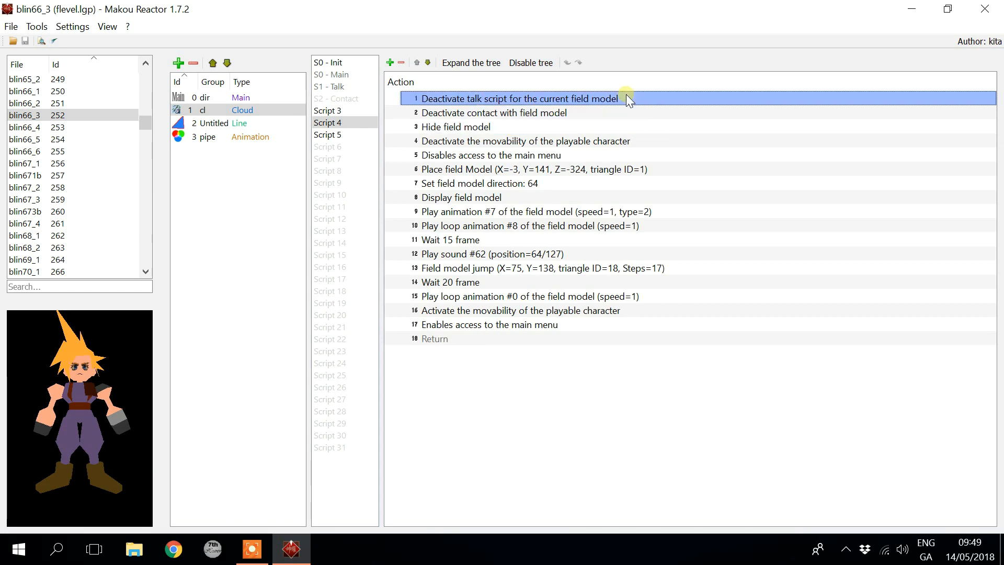
left_click(598, 114)
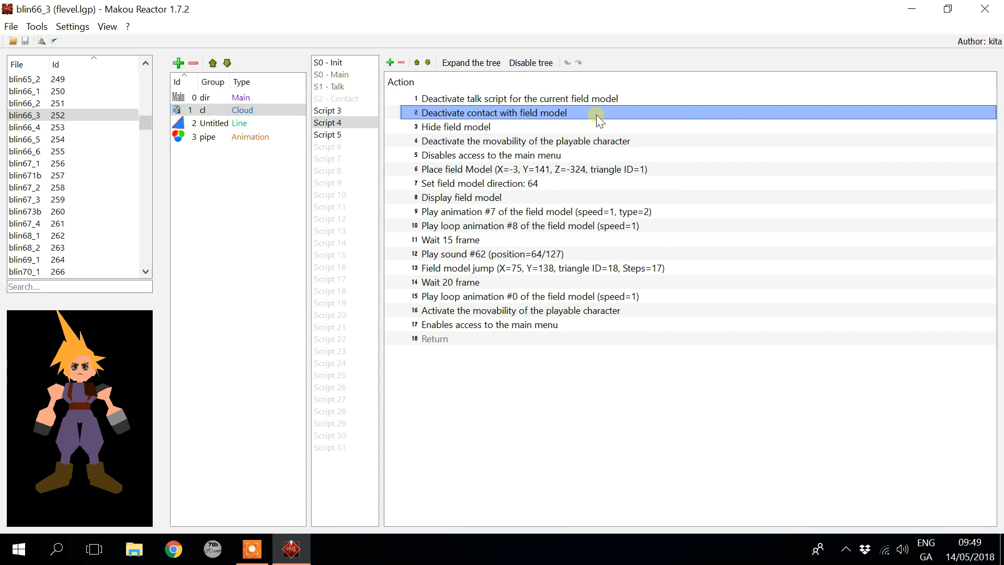
left_click(544, 101)
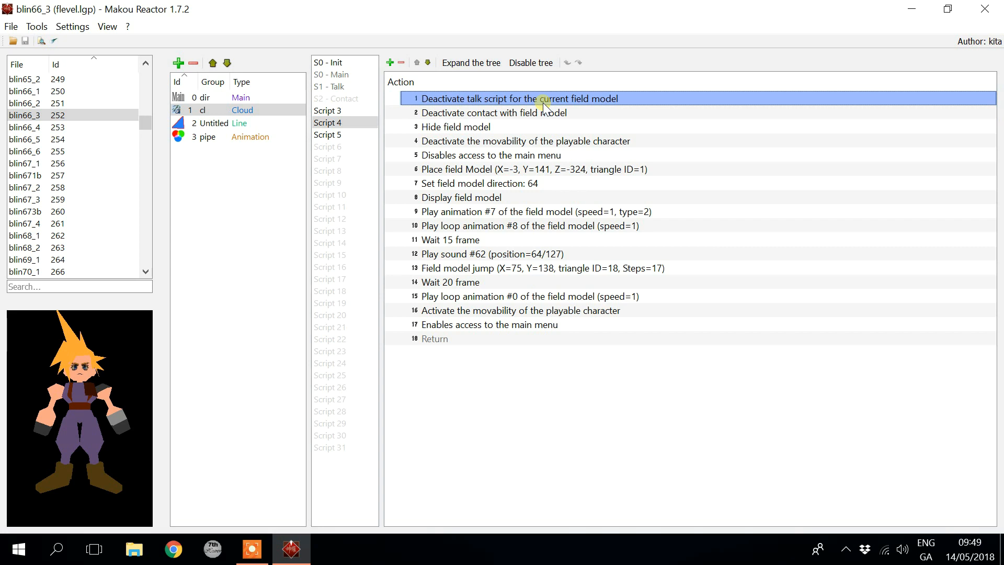
left_click(511, 127)
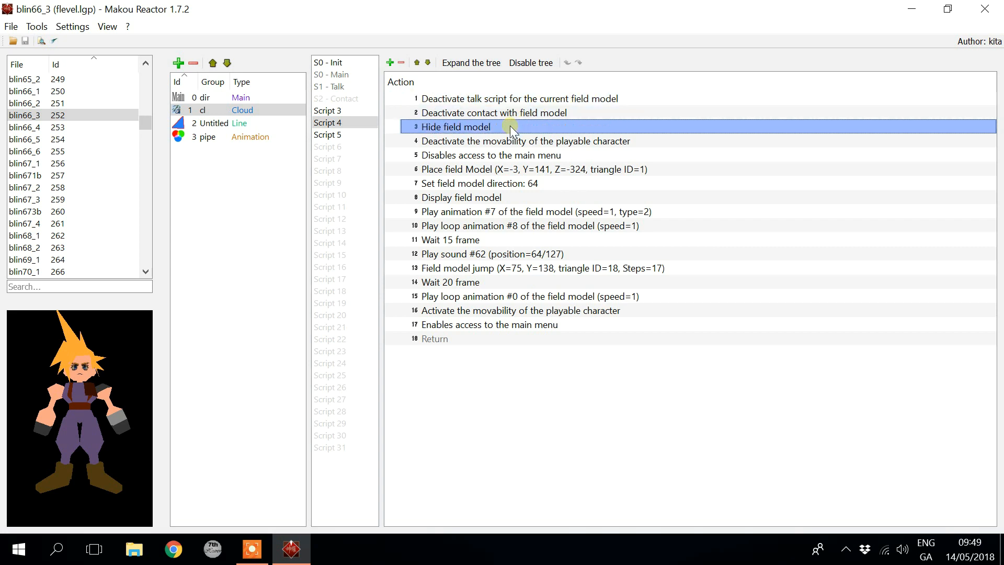
left_click(590, 142)
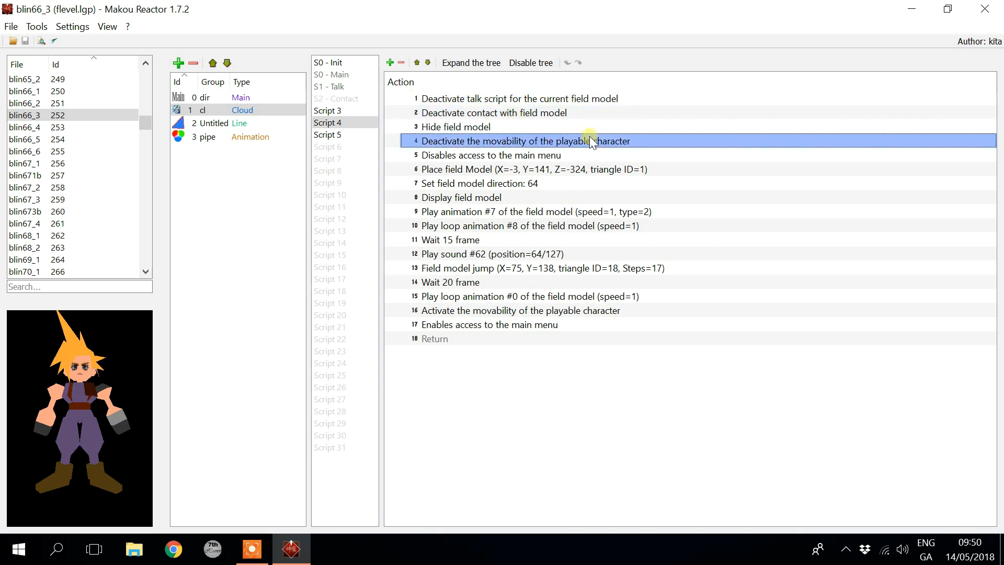
left_click(547, 127)
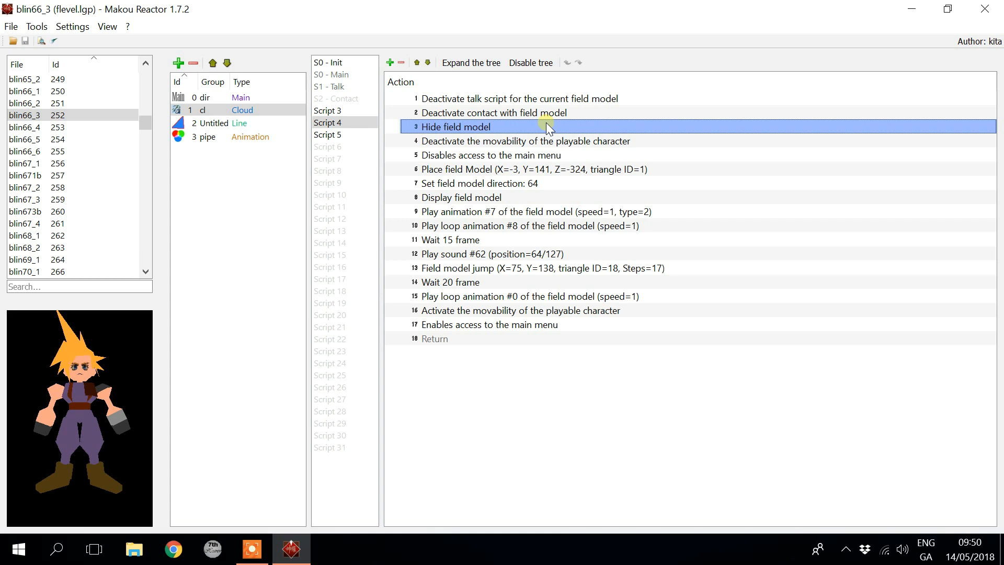
left_click(604, 155)
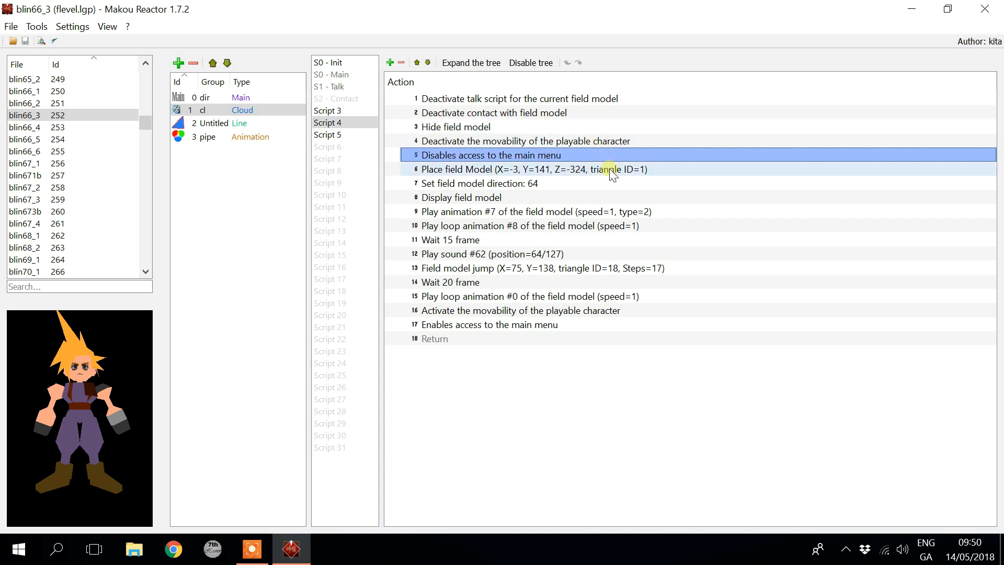
Step: Review actions 6 to 9 of cl's Script 4, covering model placement, direction, display and animation #7
left_click(611, 170)
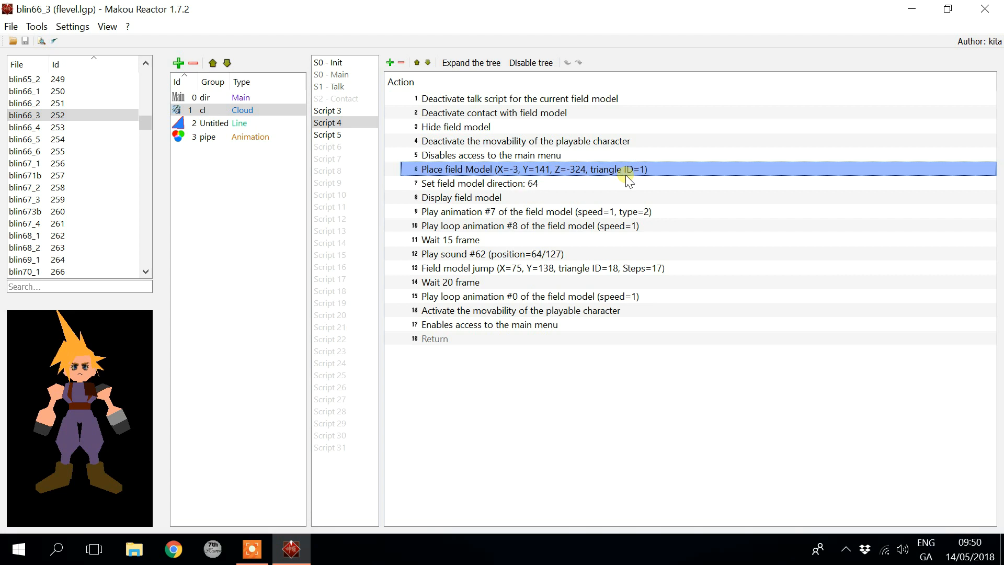
left_click(582, 179)
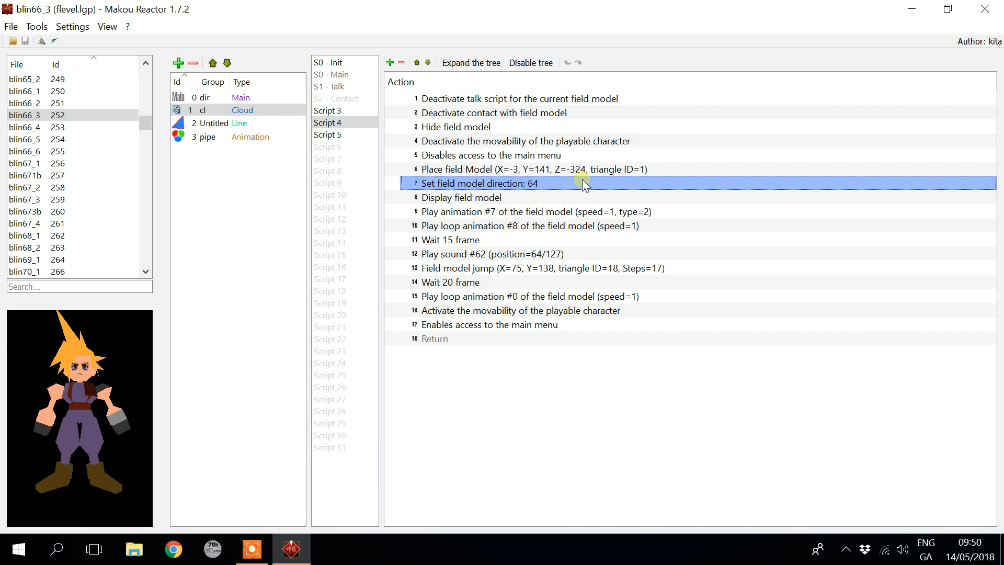
left_click(528, 196)
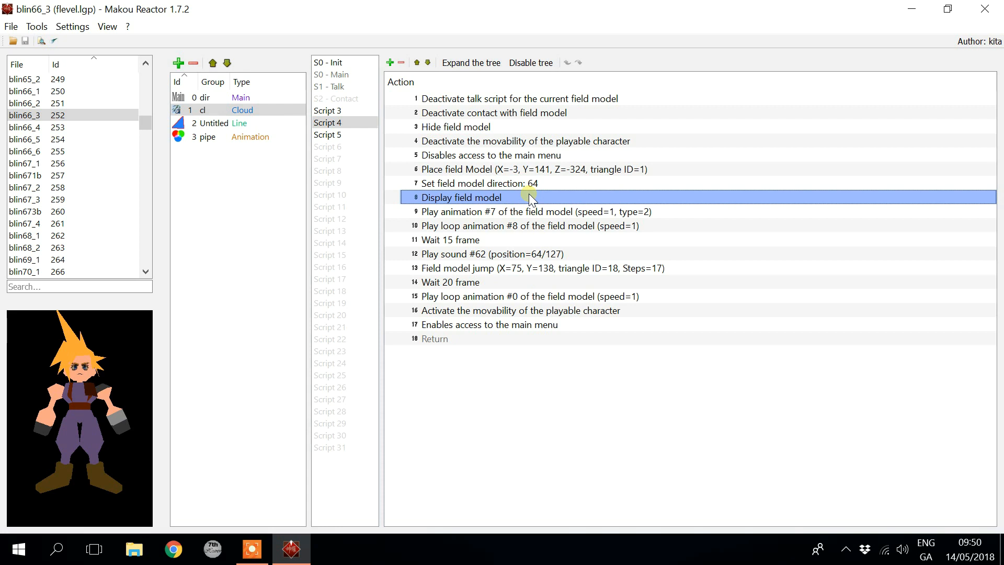
left_click(528, 210)
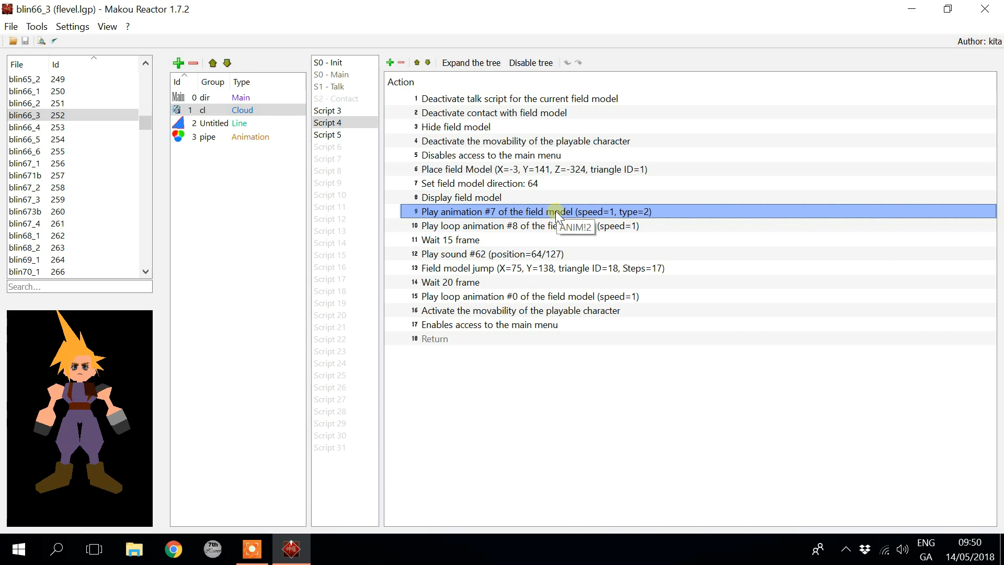
Step: Open the Field Models window and show the model ALAD.HRC of field blin66_6
left_click(37, 26)
left_click(83, 64)
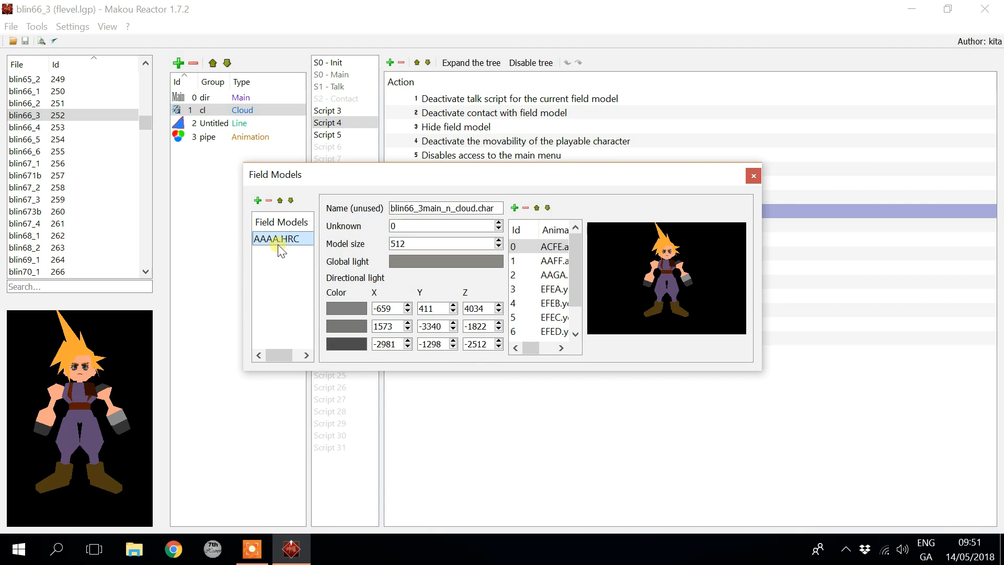
left_click(39, 151)
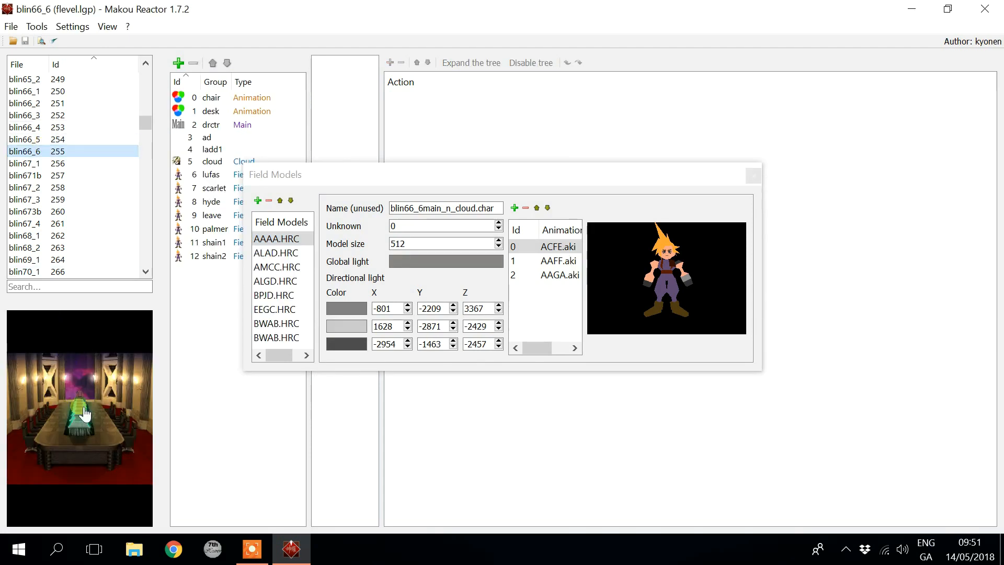
left_click(271, 254)
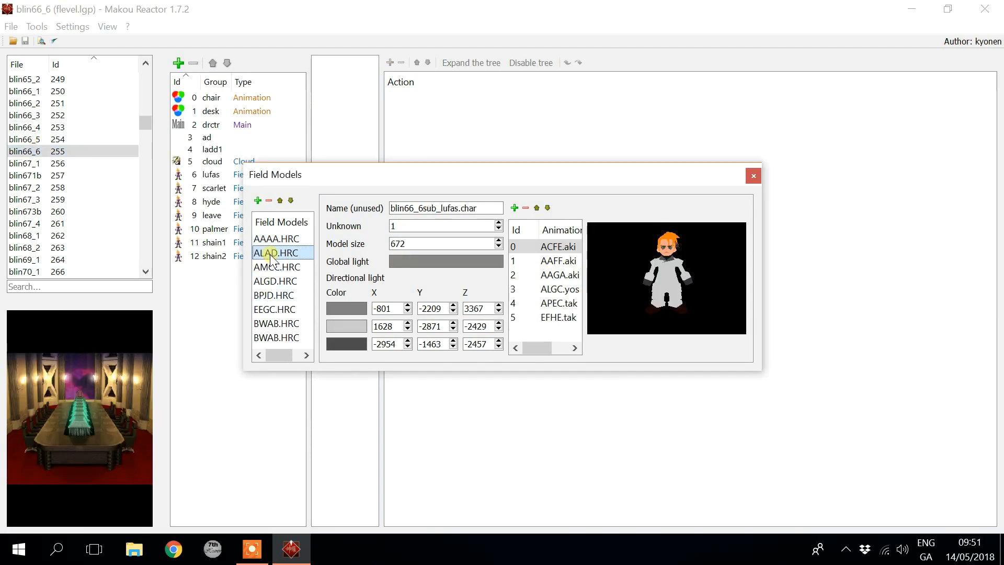
Step: Browse the other field models of blin66_6 from AMCC.HRC to BWAB.HRC and back, viewing each model's preview
key("Down")
key("Down")
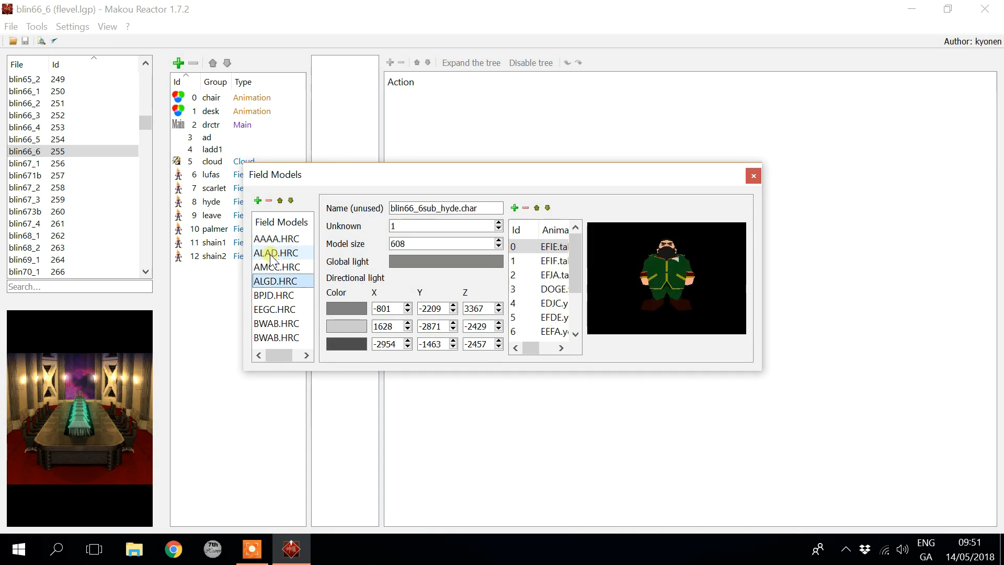
key("Down")
key("Down")
key("Down")
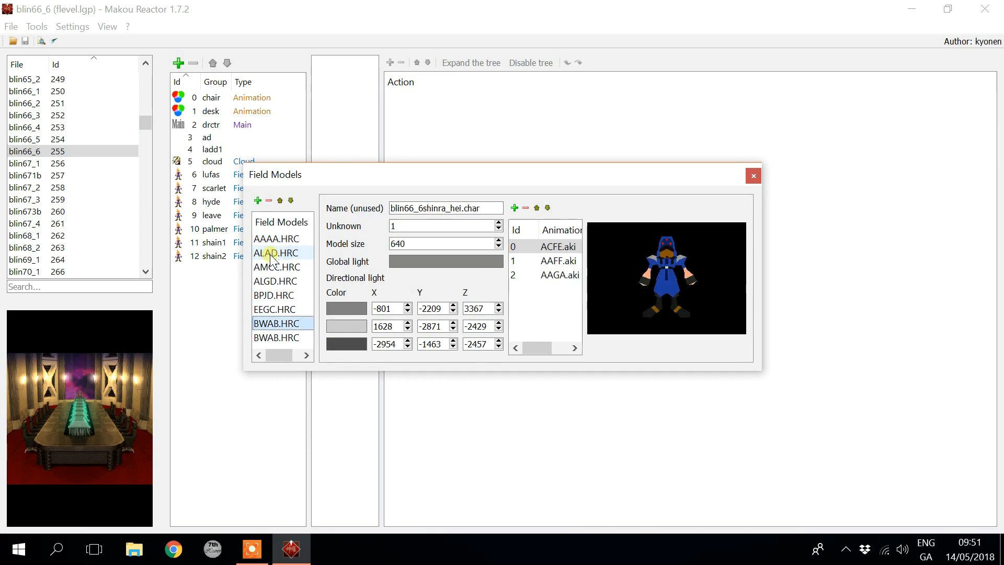
key("Down")
key("Up")
key("Up")
key("Up")
key("Up")
key("Up")
key("Up")
key("Up")
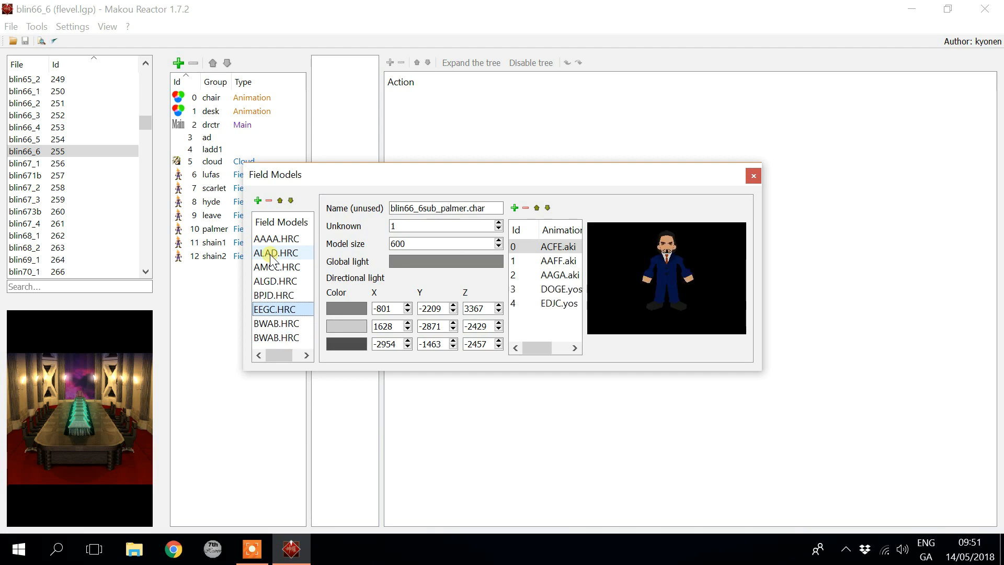
Step: Return to field blin66_3 and show Script 4 of group cl, keeping the Field Models window clear of the script's actions
left_click(21, 92)
key("Up")
key("Down")
key("Down")
key("Down")
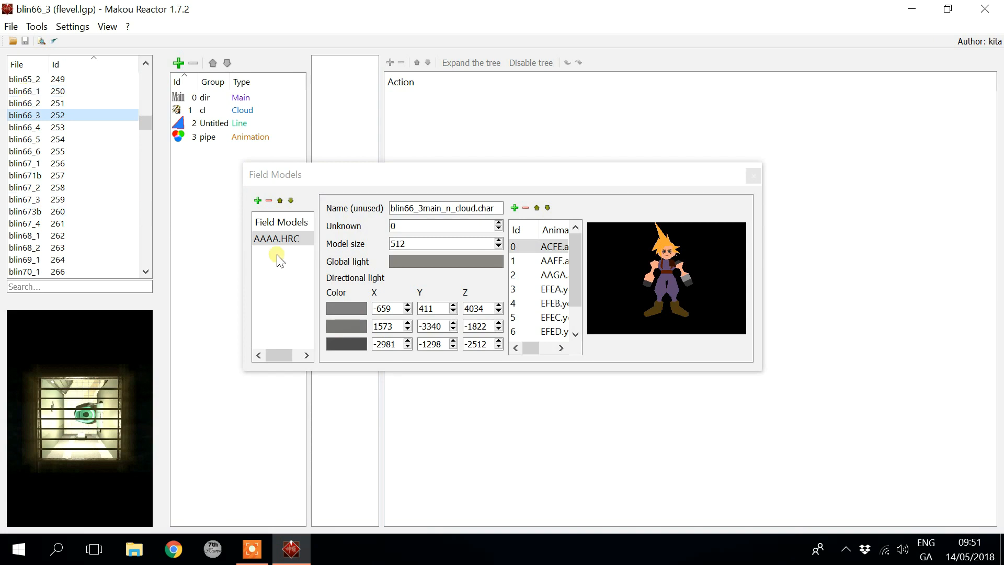
left_click(215, 111)
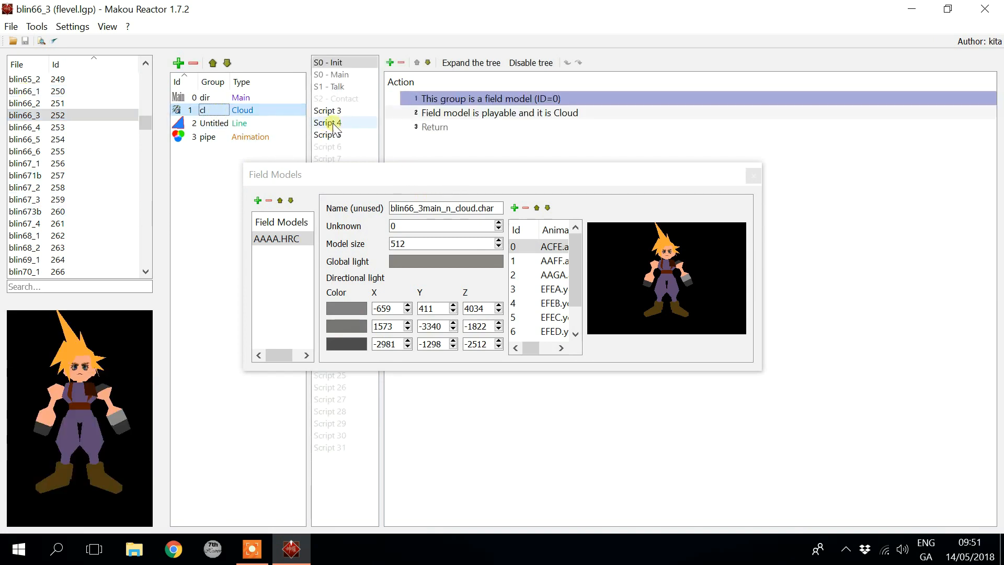
left_click(328, 111)
left_click_drag(482, 175, 581, 315)
left_click(359, 125)
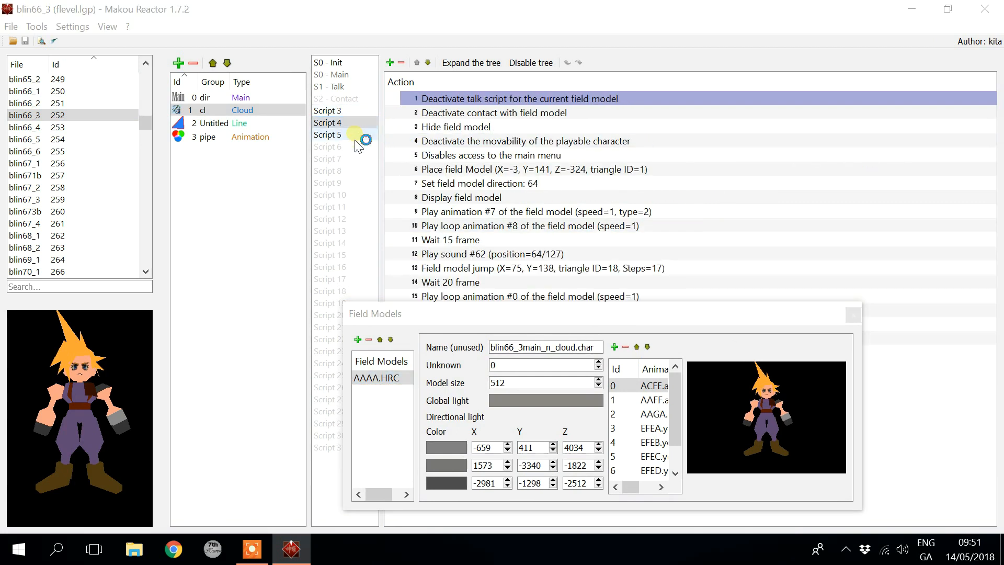
Step: Preview animation 7, EFEE.yos, of model AAAA.HRC, which action 9 of cl's Script 4 plays
left_click(540, 212)
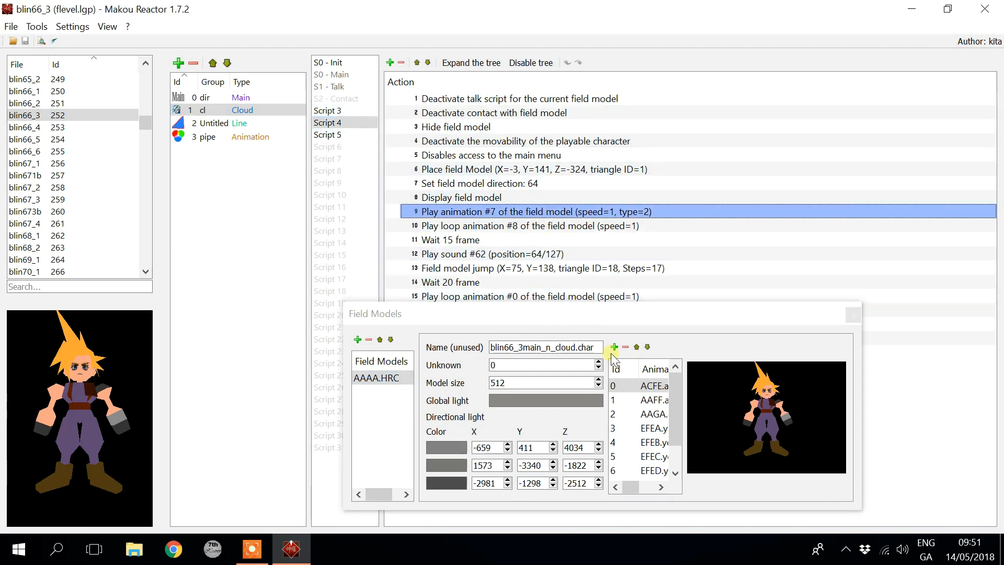
scroll(645, 426, "down", 1)
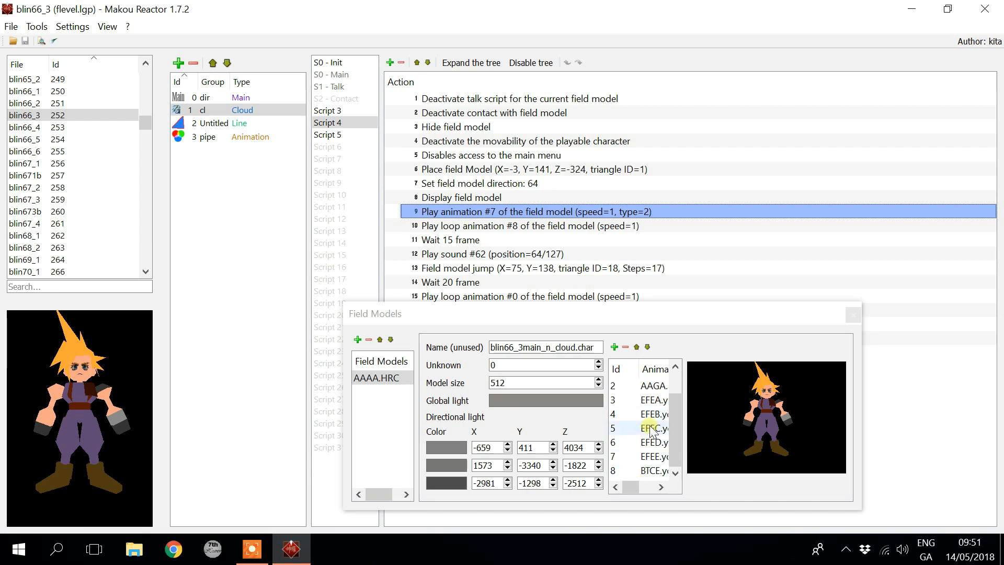
left_click(648, 458)
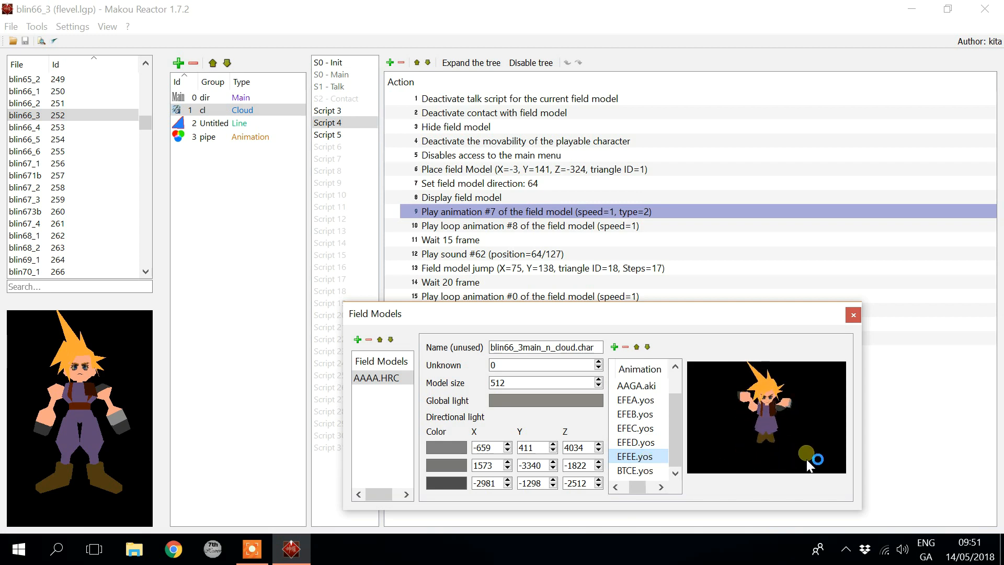
mouse_move(793, 440)
left_mouse_down()
mouse_move(701, 454)
mouse_move(787, 453)
left_mouse_up()
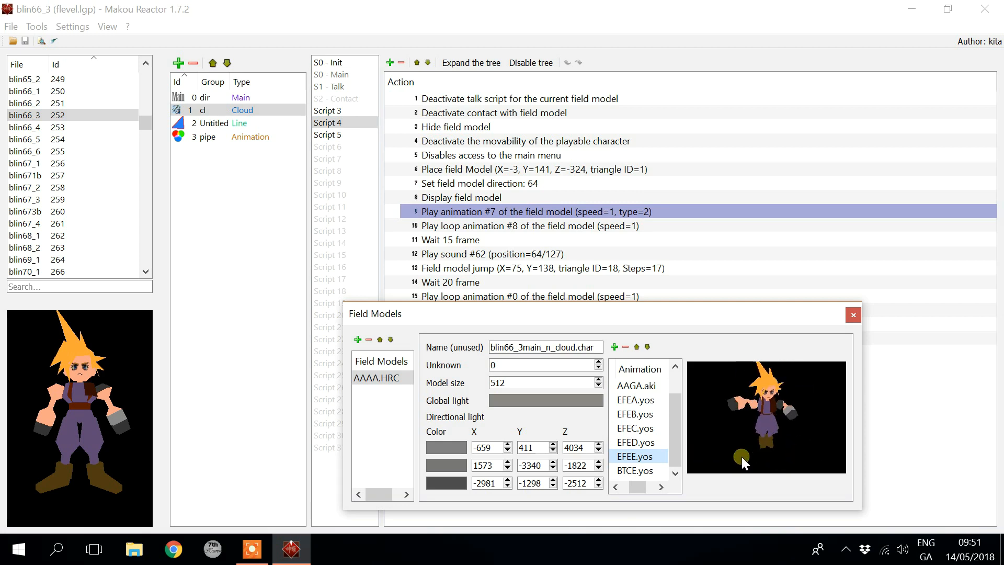
Step: Preview animation 8, BTCE.yos, of model AAAA.HRC for the loop in action 10, and close the Field Models window
left_click(660, 473)
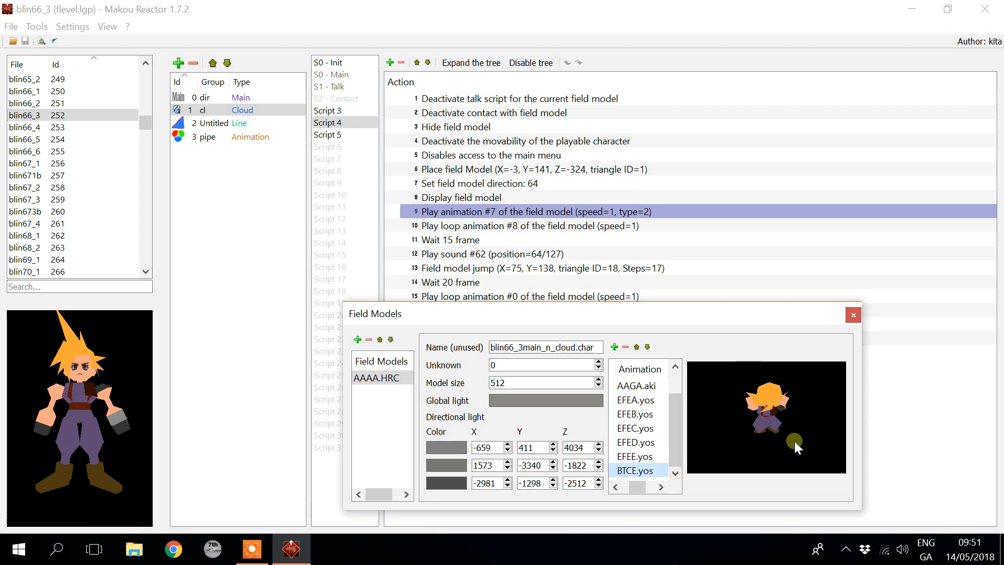
left_click(853, 314)
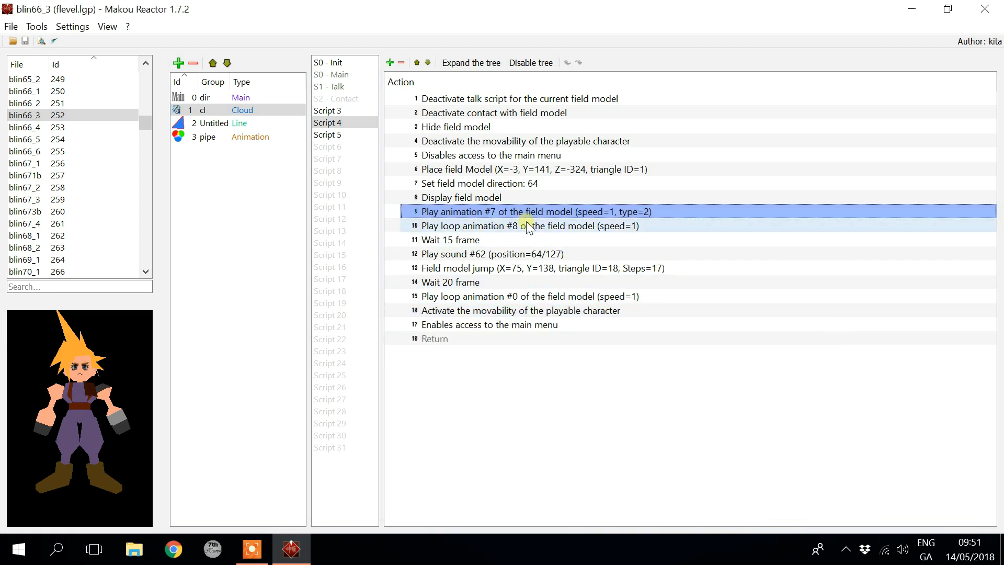
left_click(469, 229)
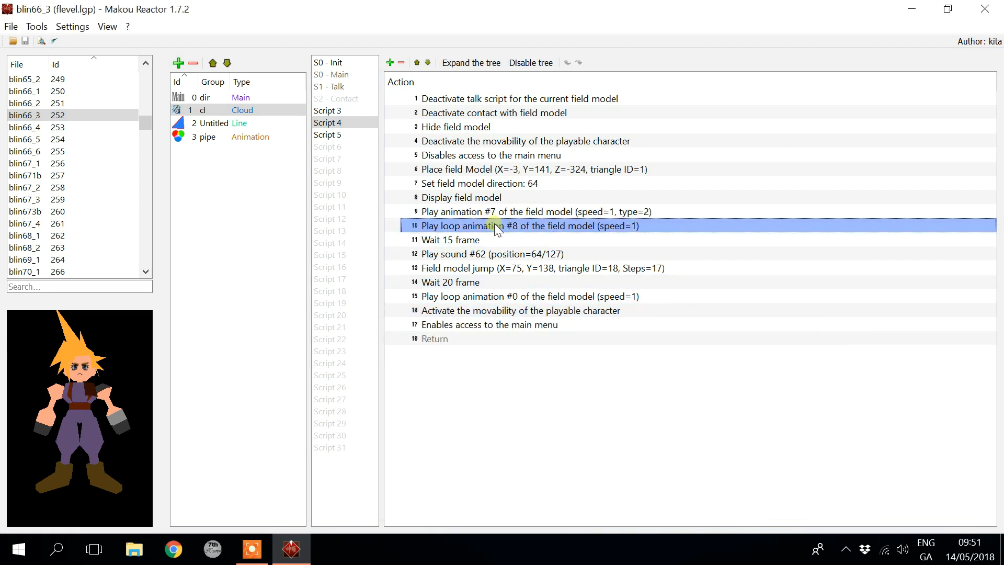
left_click(36, 26)
left_click(70, 60)
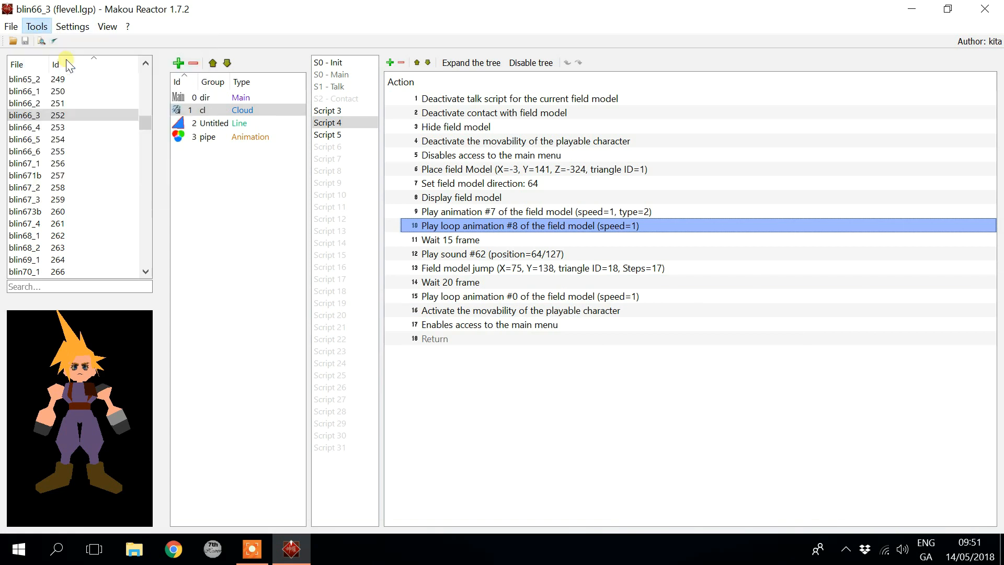
left_click_drag(542, 346, 526, 346)
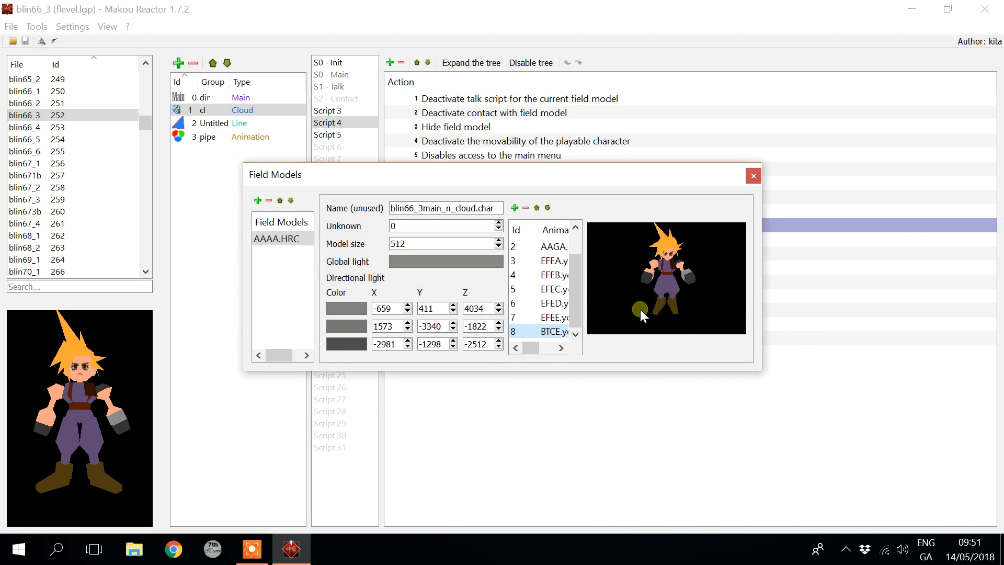
left_click(753, 177)
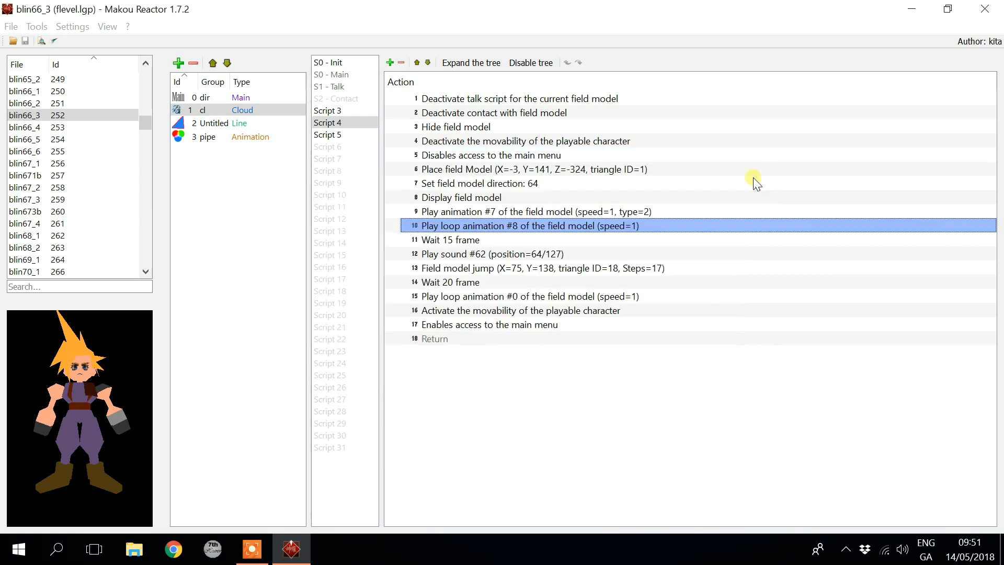
Step: Review actions 11 to 17 of cl's Script 4, covering waits, sound #62, the jump, looped animation #0, movability and main menu access
left_click(689, 237)
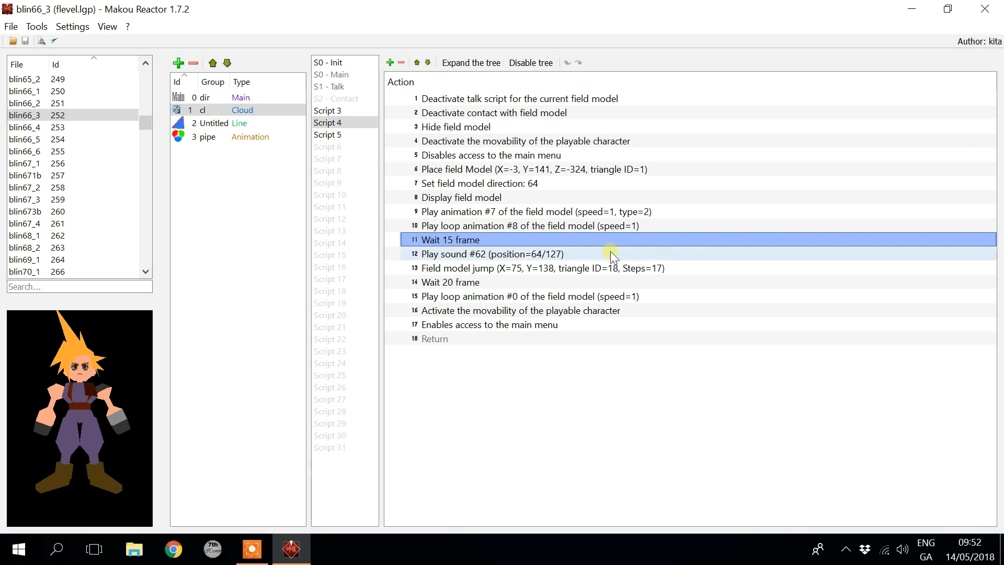
left_click(567, 254)
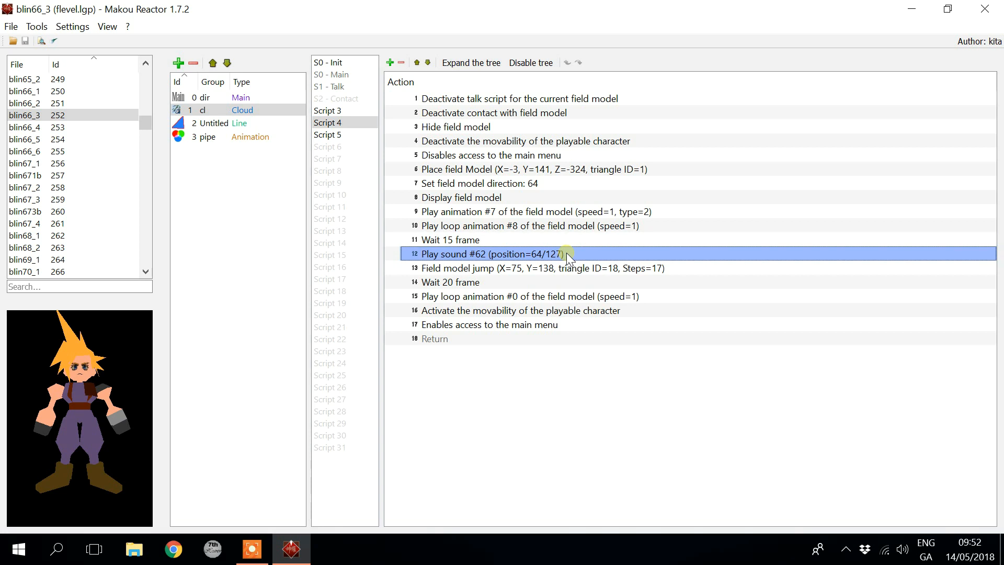
left_click(547, 266)
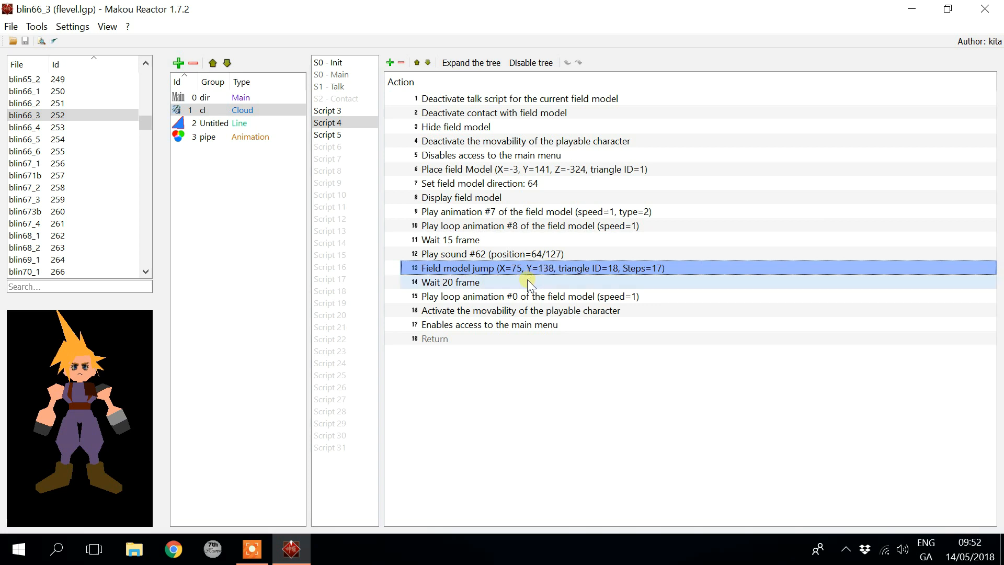
left_click(544, 282)
left_click(588, 296)
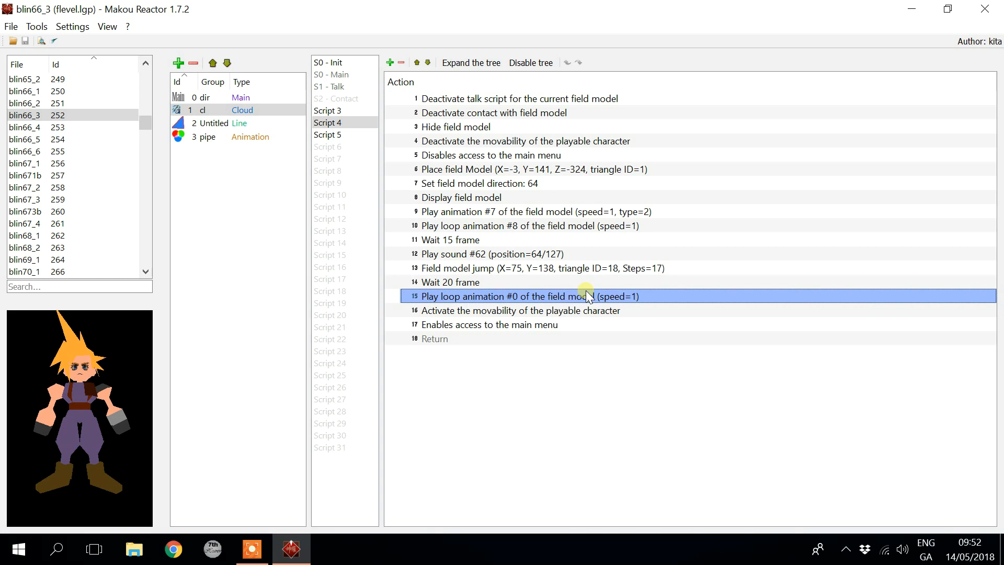
left_click(502, 311)
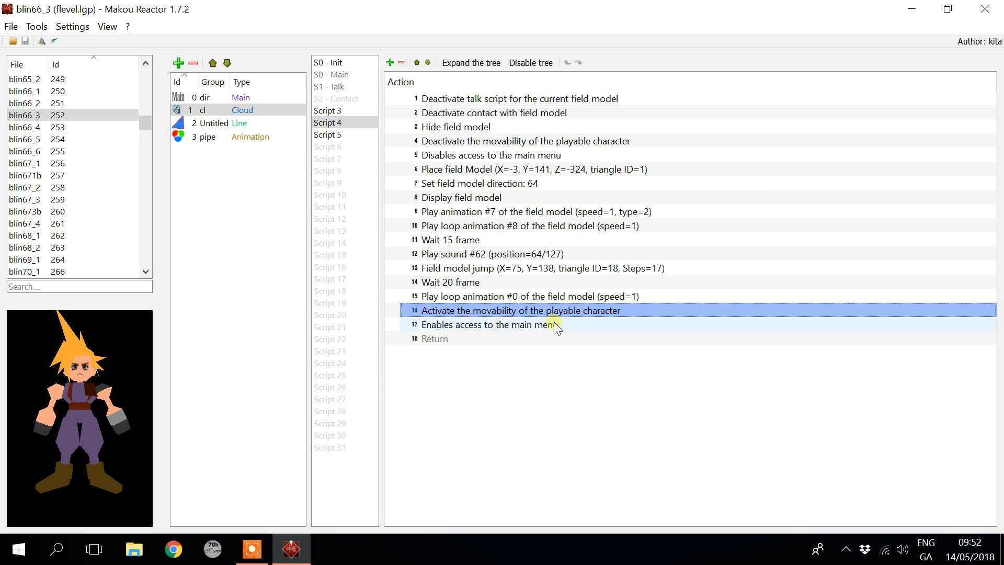
left_click(554, 323)
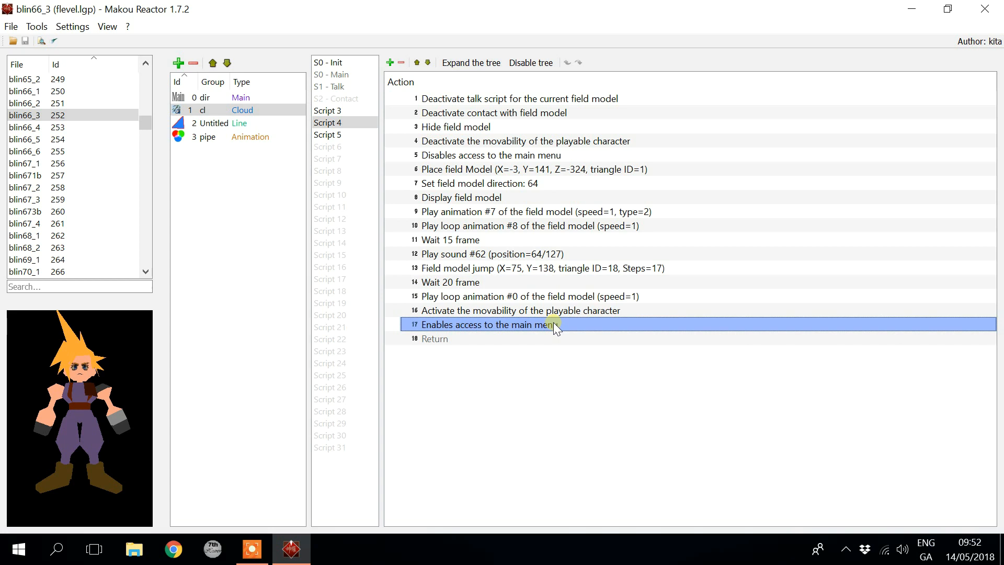
Step: Examine the Create line action in the Line group's S0 - Init script and the contents of its S0 - Main script
left_click(262, 122)
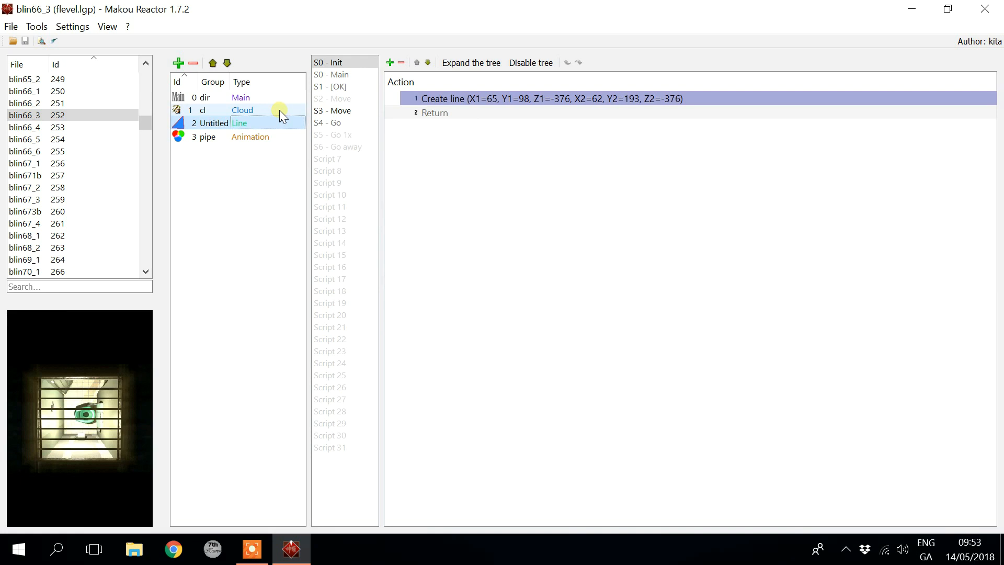
left_click(435, 98)
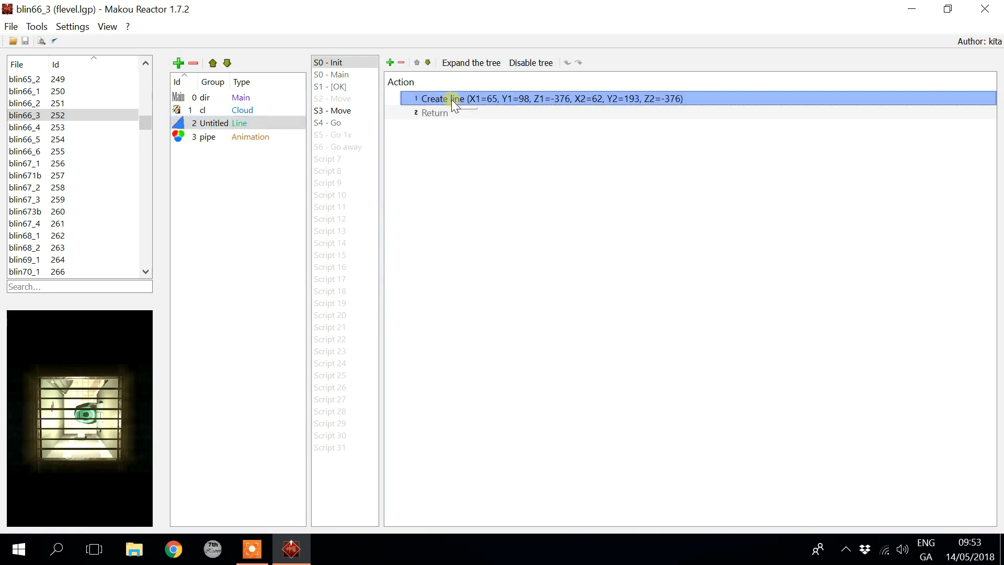
left_click(441, 112)
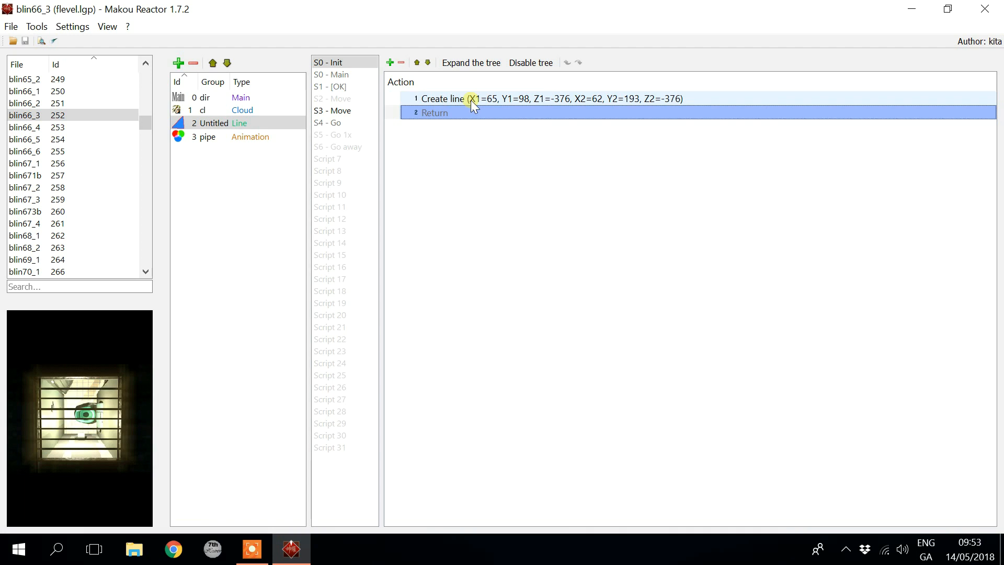
left_click(651, 103)
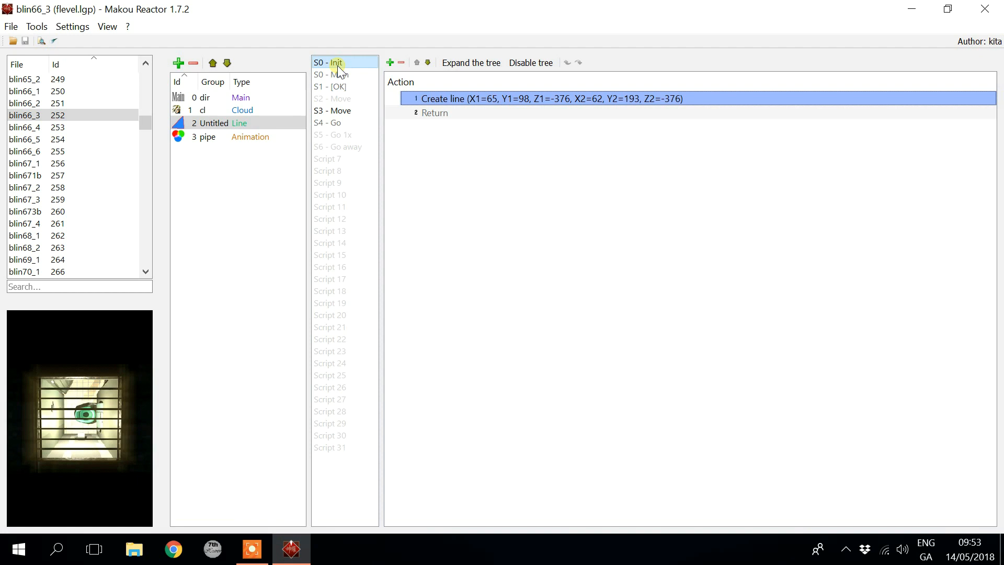
left_click(348, 74)
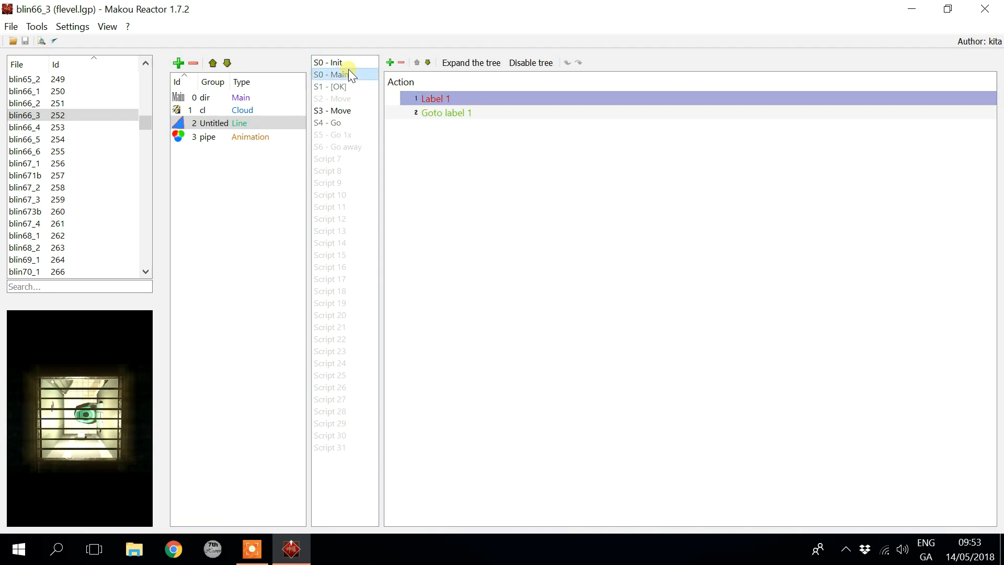
left_click(340, 62)
left_click(346, 75)
Step: Expand the action tree of the Line group's S3 - Move script and inspect its Create window #0 action
left_click(350, 110)
left_click(474, 98)
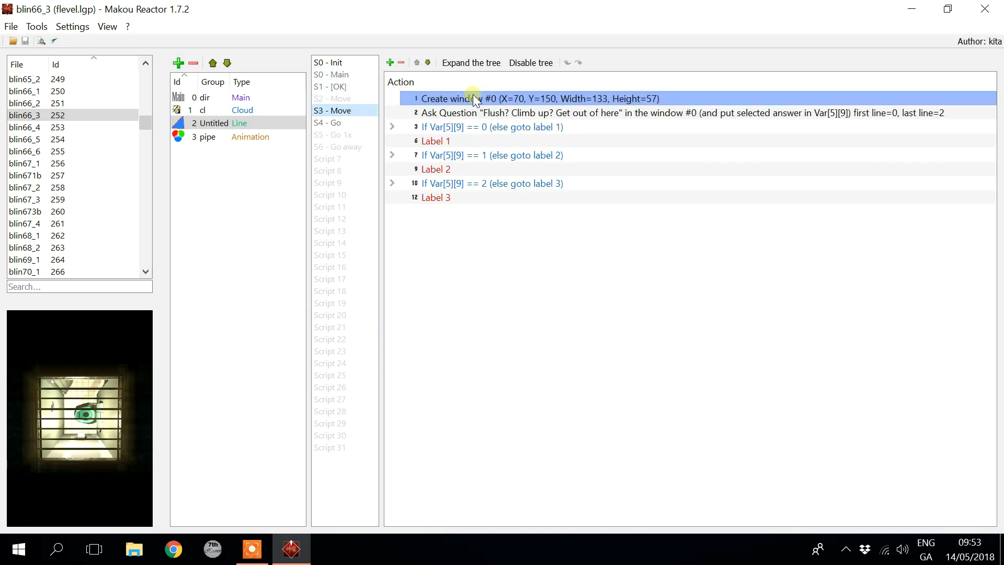
left_click(366, 110)
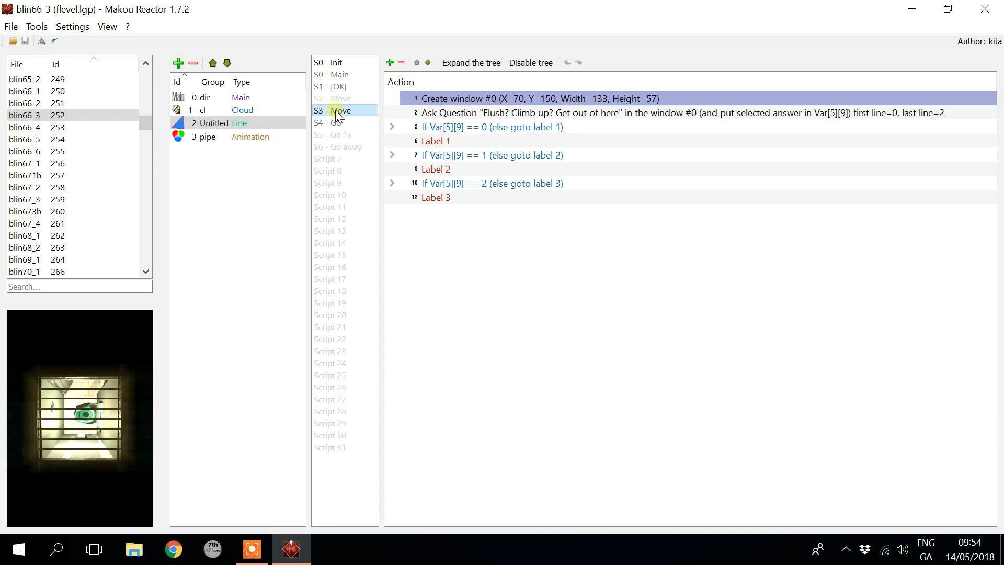
left_click(458, 63)
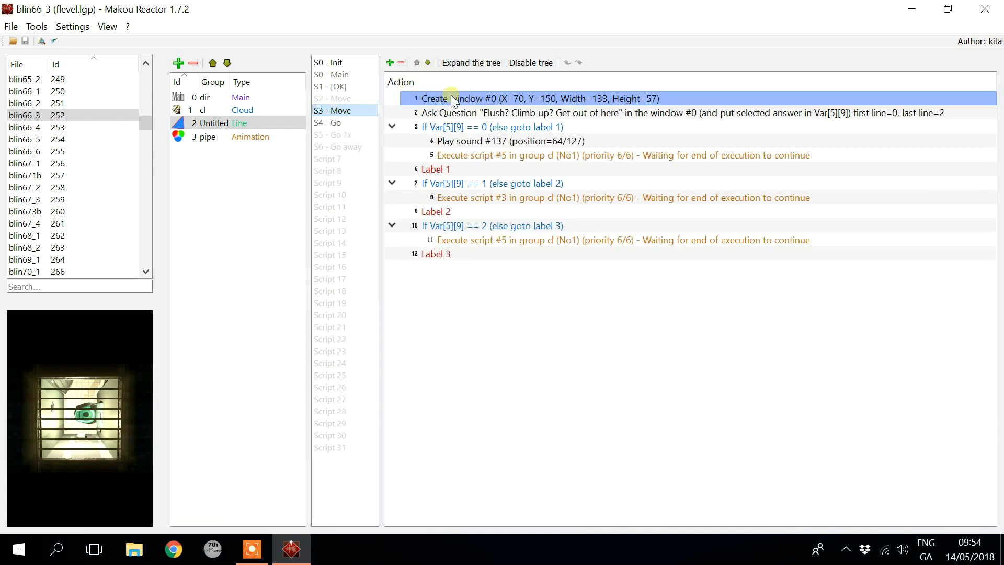
double_click(483, 97)
left_click(625, 133)
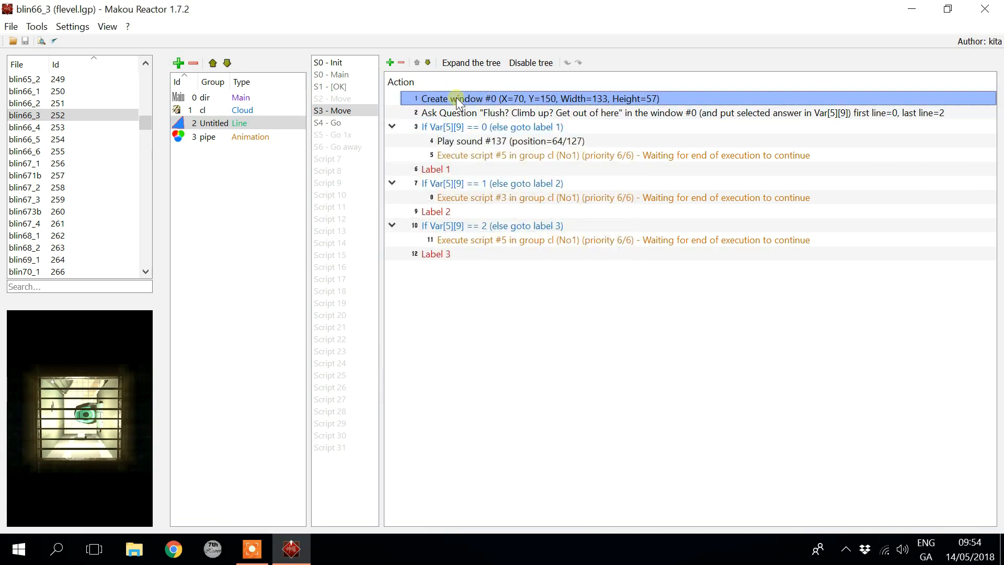
Step: Examine the Window and Text arguments of the Ask Question action in the Line group's S3 - Move script
double_click(451, 114)
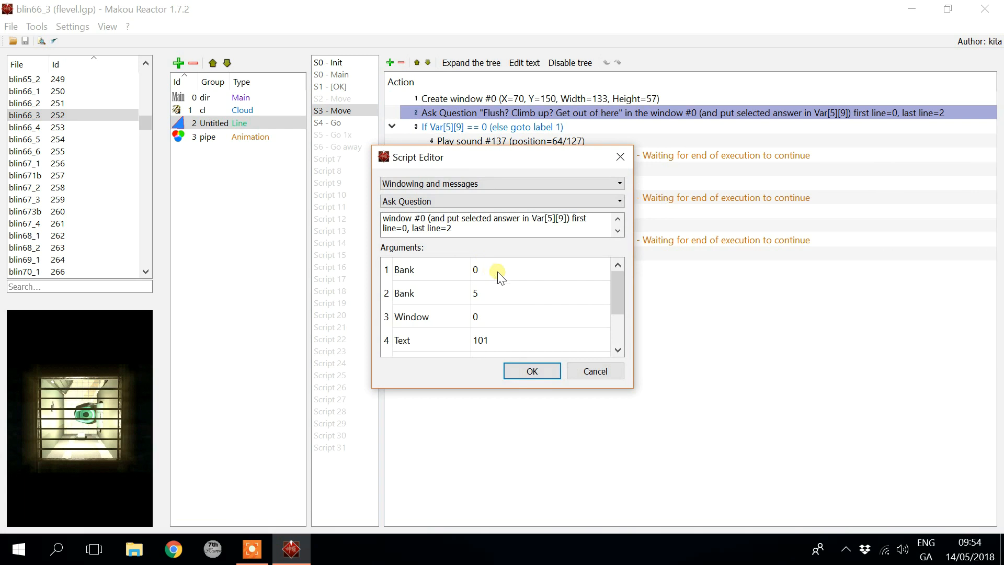
left_click(504, 316)
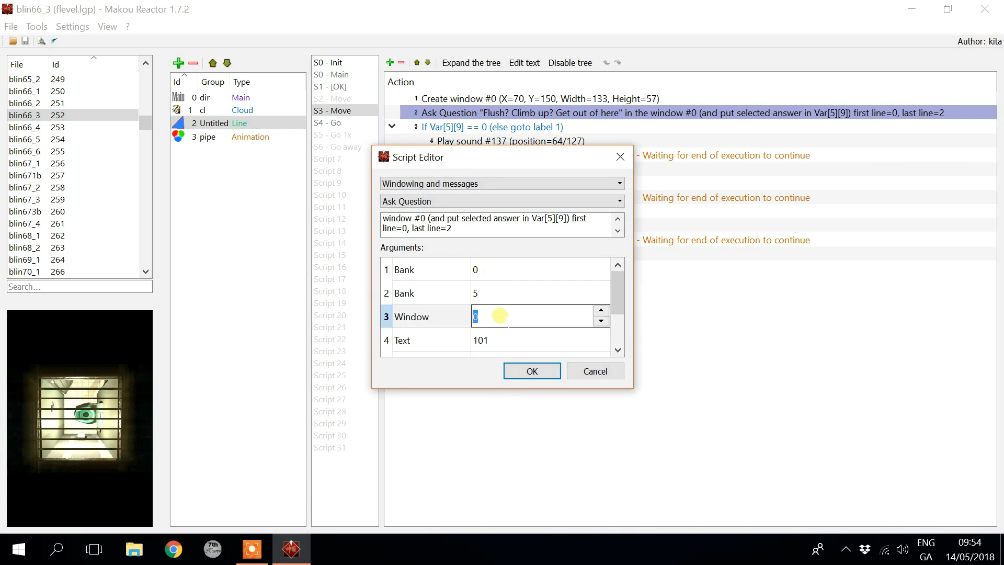
left_click(511, 342)
left_click(511, 347)
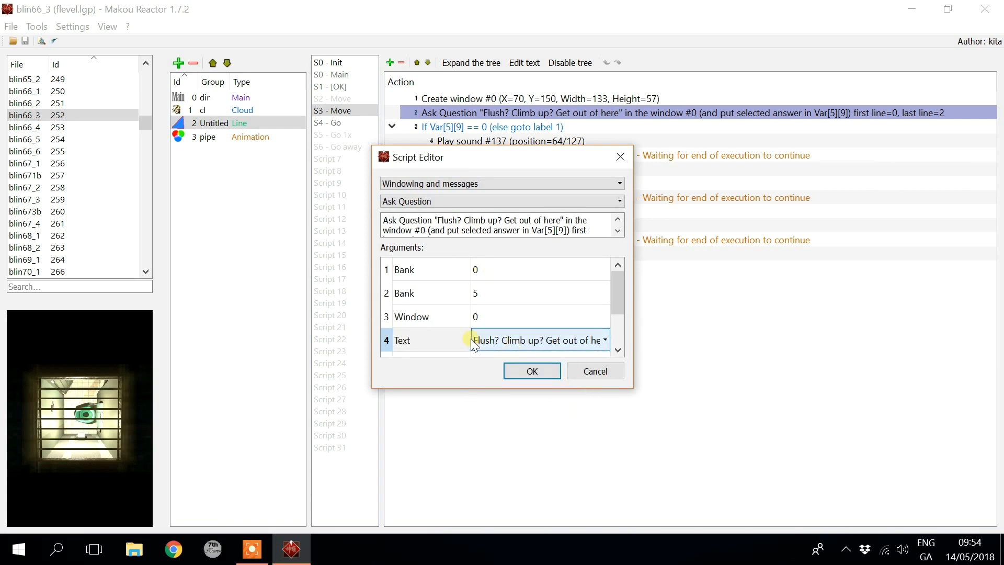
scroll(520, 342, "down", 1)
scroll(521, 346, "up", 1)
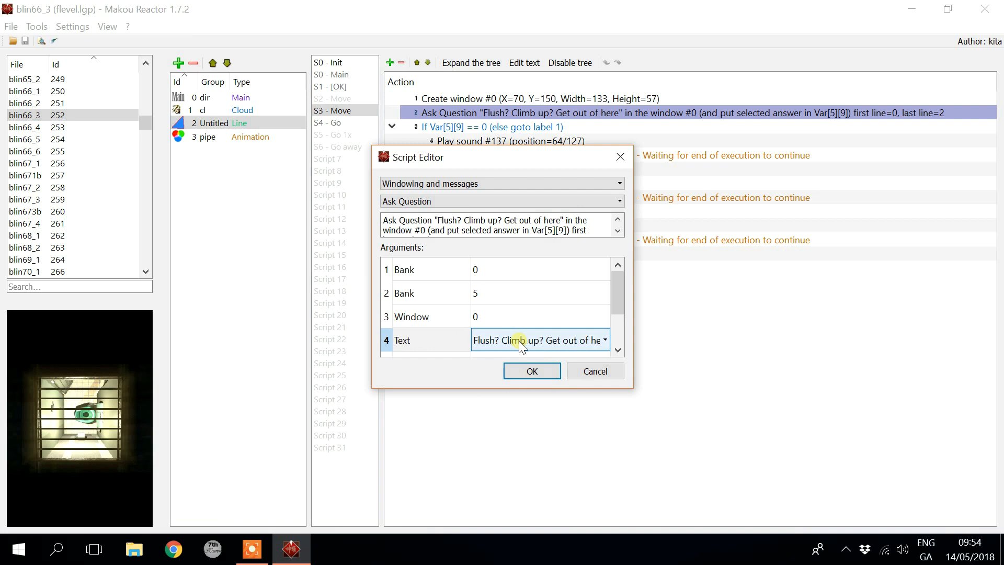
left_click(538, 370)
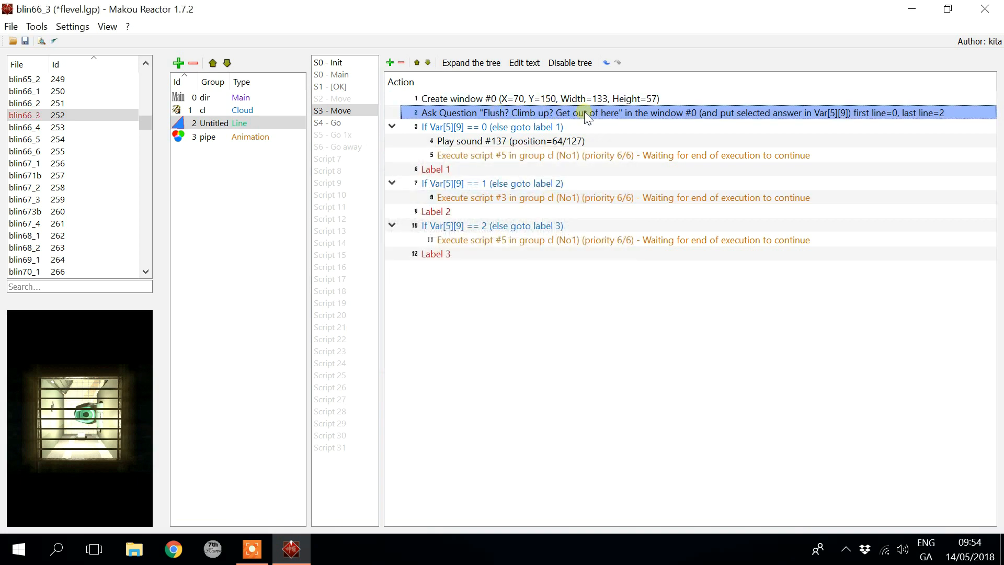
Step: Try moving, autosizing and centring window #0 in the Create window action, check its Window ID, and discard the changes
double_click(555, 98)
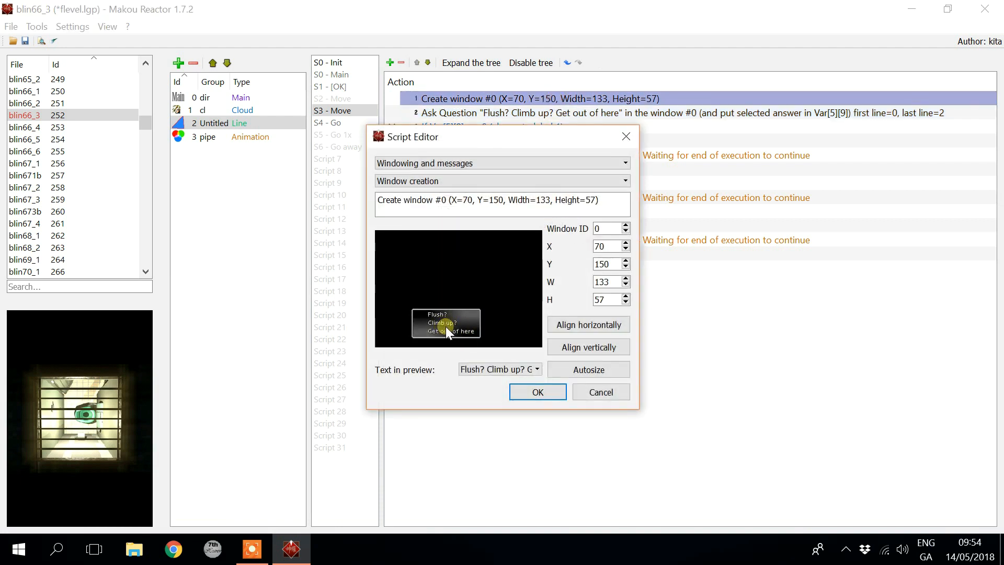
left_click_drag(442, 331, 463, 268)
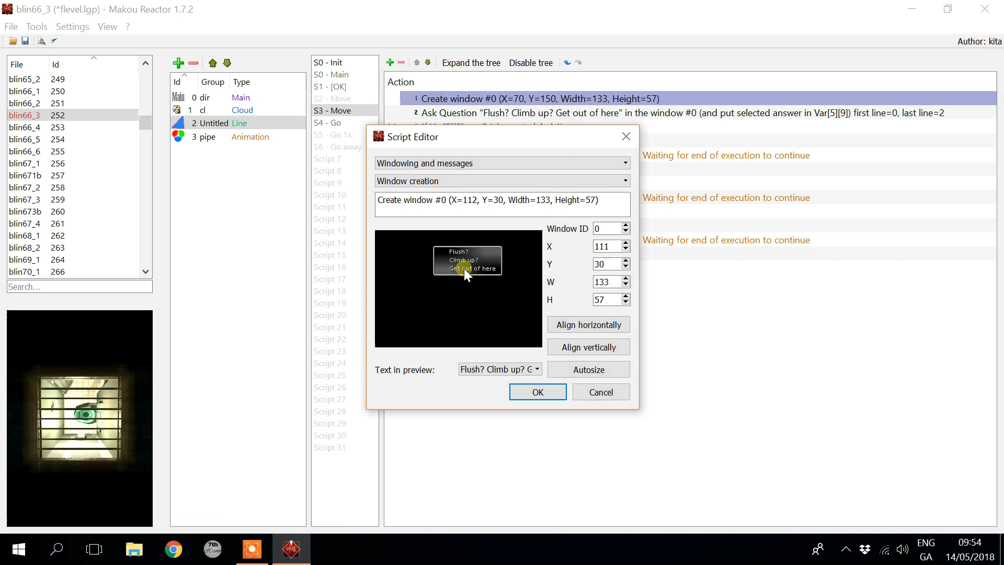
left_click(588, 371)
left_click(586, 347)
left_click(587, 324)
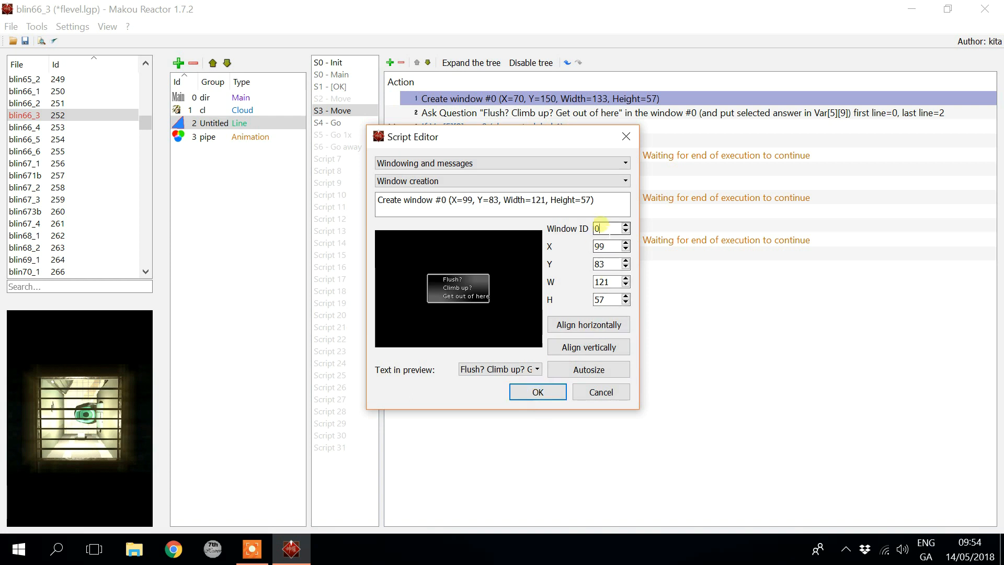
double_click(609, 228)
left_click(610, 228)
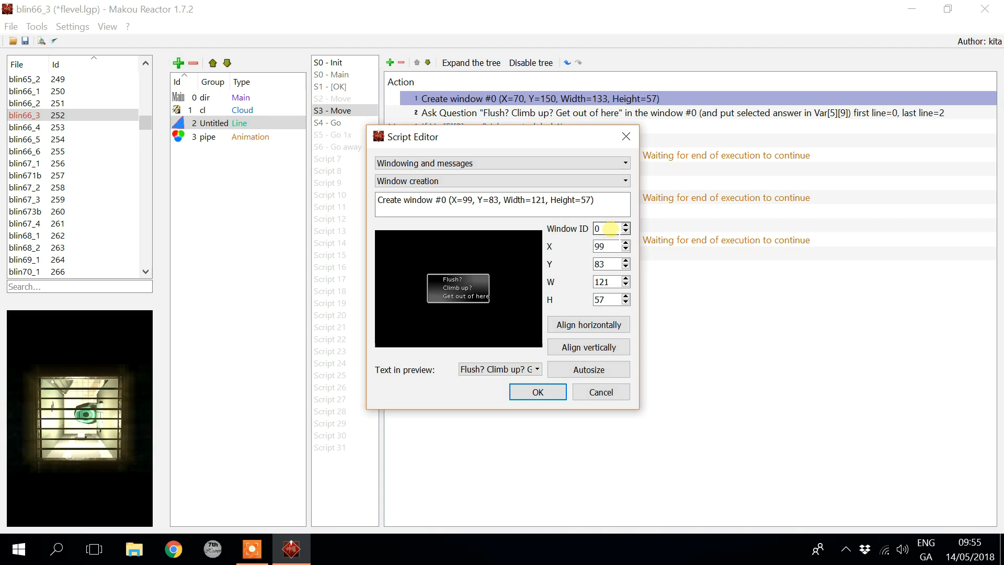
left_click(630, 135)
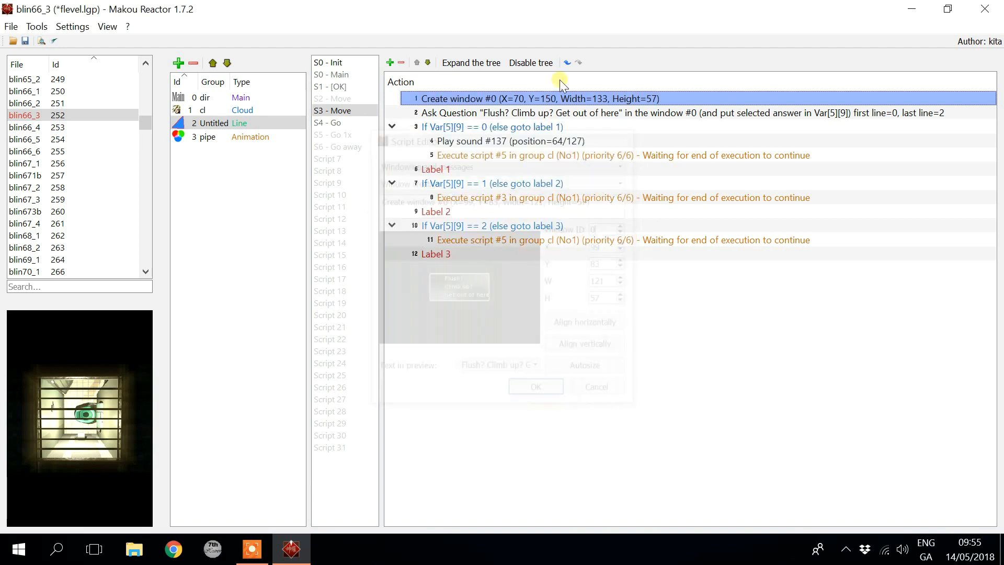
Step: Review the block of Var[5][9] conditions in actions 3 to 12 and the Ask Question action above it
left_click(491, 127)
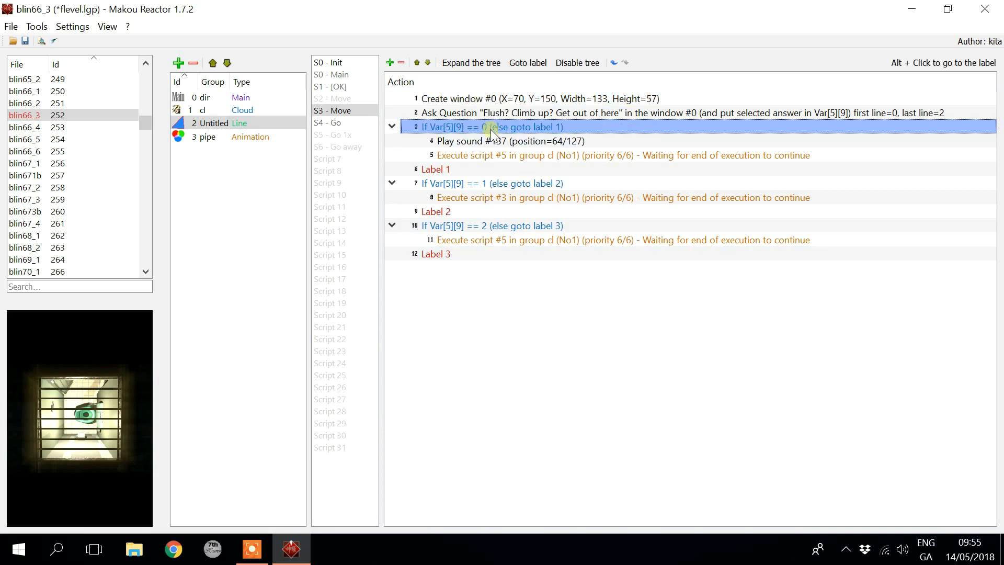
left_click(482, 254, "shift")
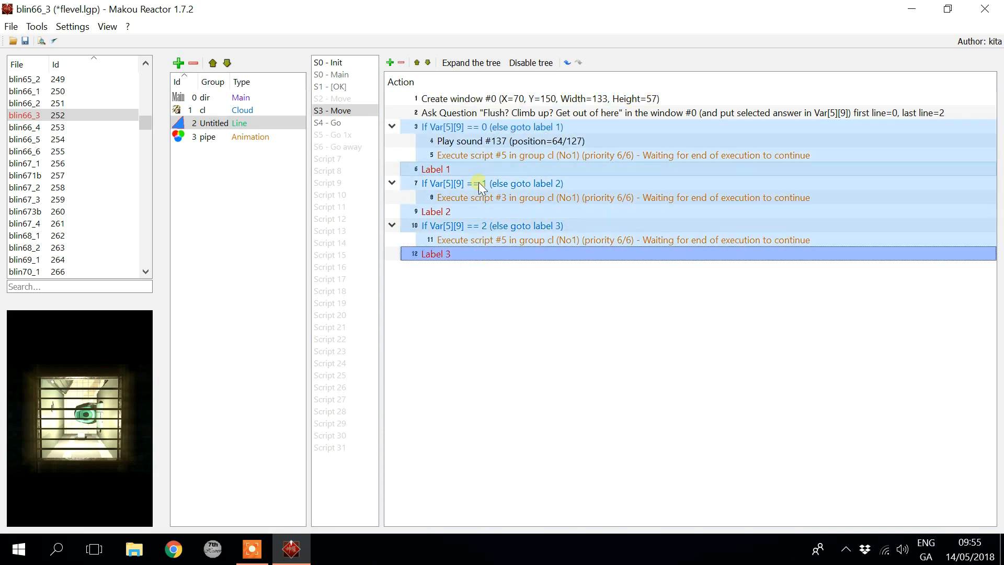
left_click(458, 115)
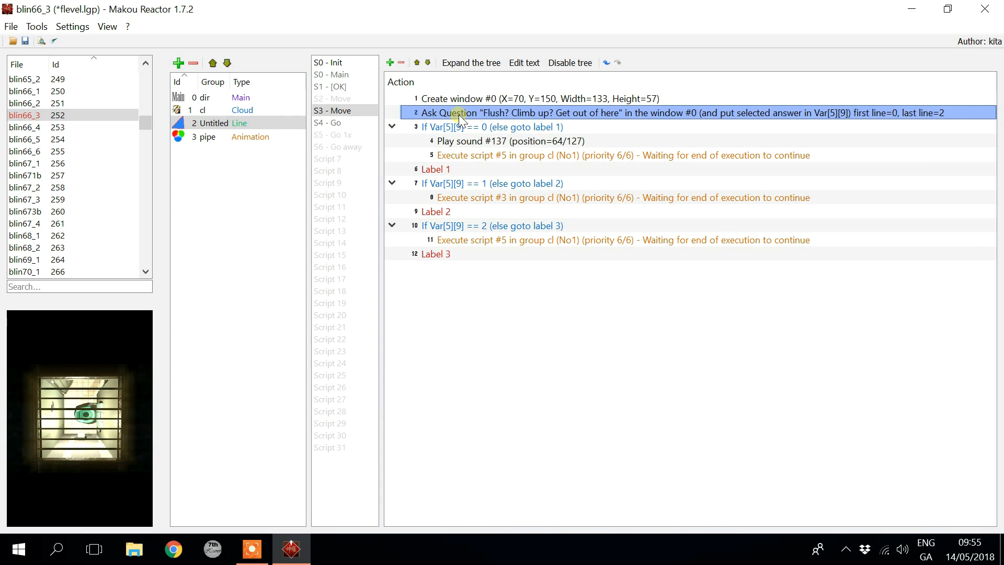
Step: Examine how the Ask Question action's Bank and Address arguments form the answer variable Var[5][9]
double_click(459, 114)
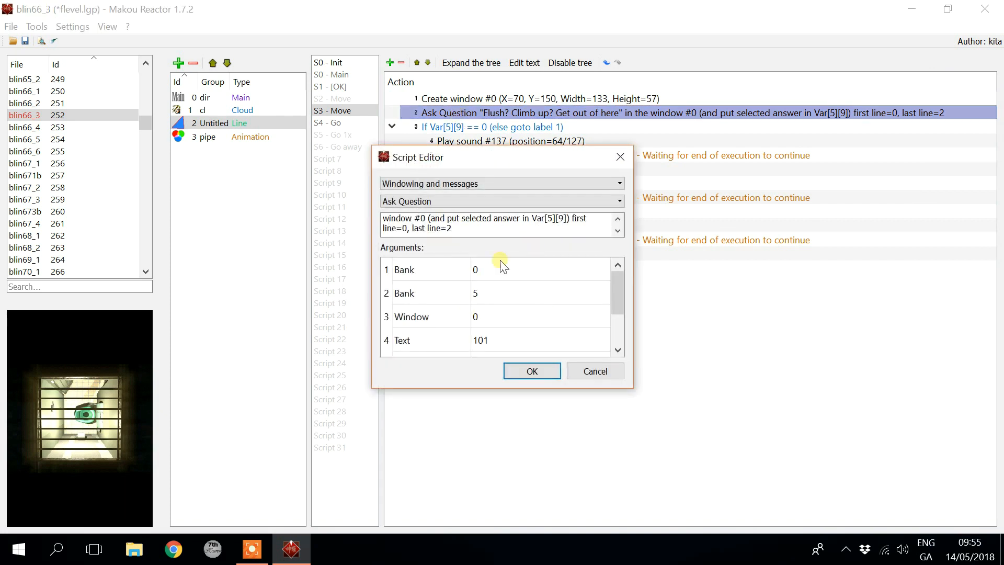
left_click_drag(548, 218, 570, 218)
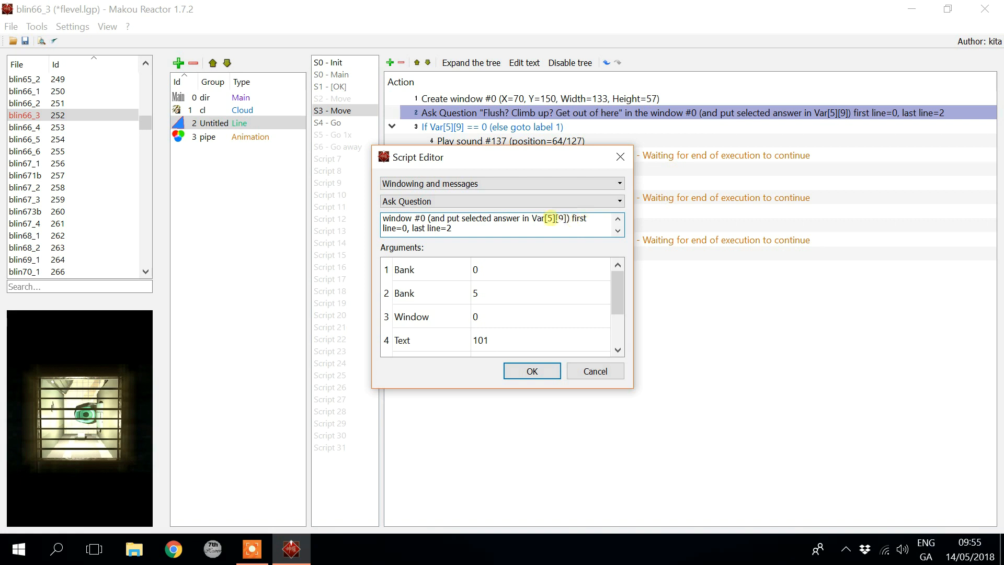
double_click(502, 294)
double_click(500, 269)
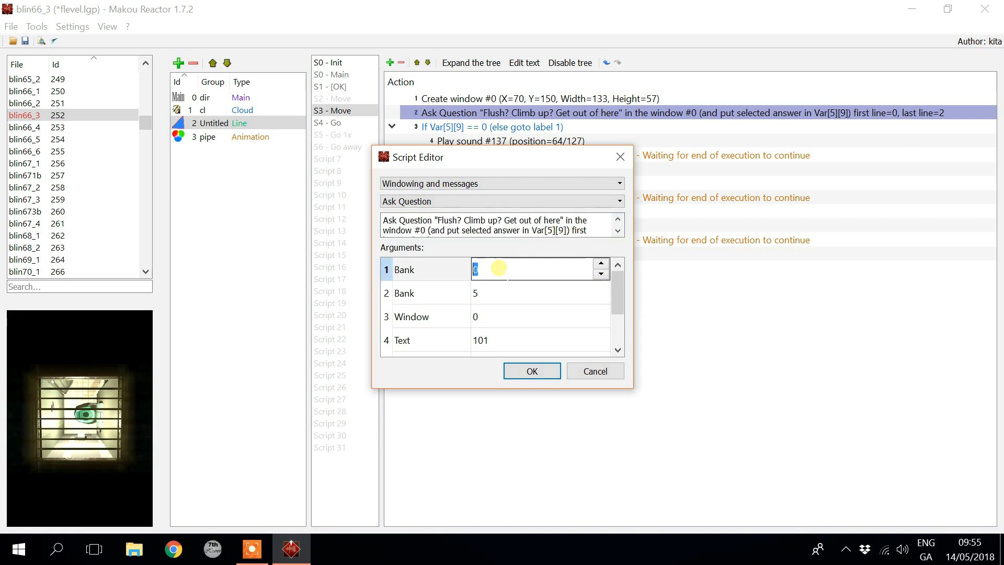
mouse_move(617, 293)
left_mouse_down()
mouse_move(616, 319)
mouse_move(614, 288)
left_mouse_up()
left_click(470, 297)
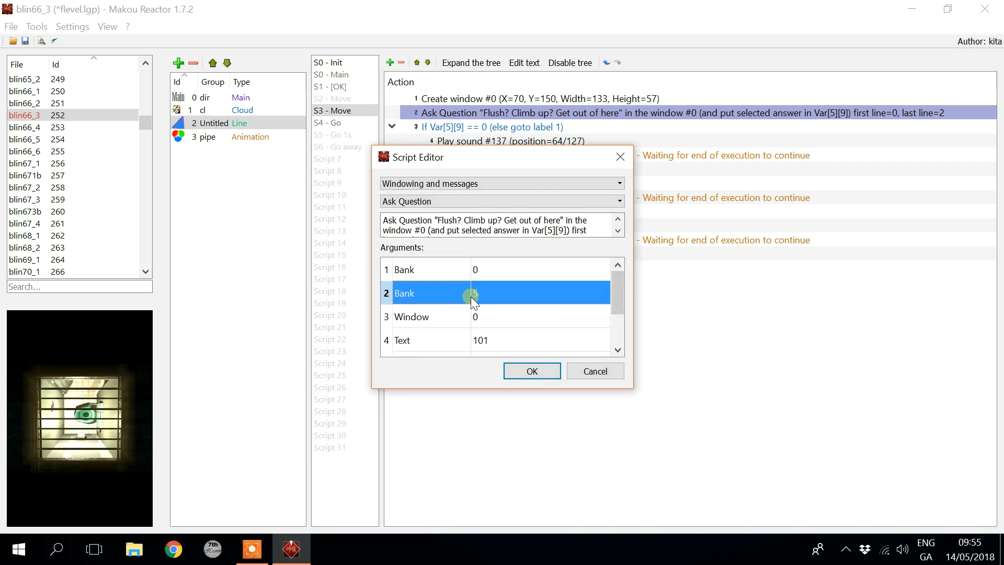
double_click(480, 293)
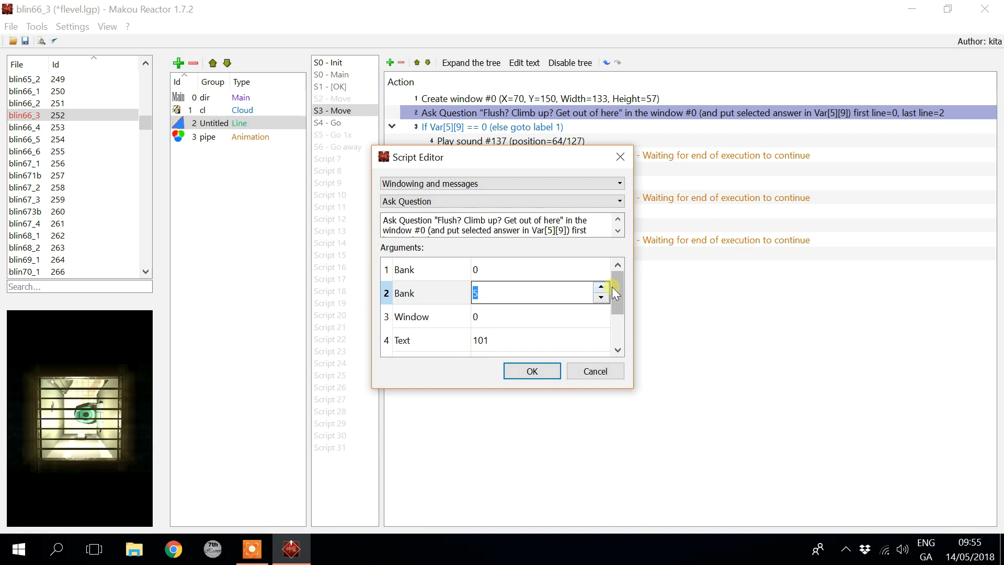
left_click_drag(615, 287, 611, 358)
double_click(507, 350)
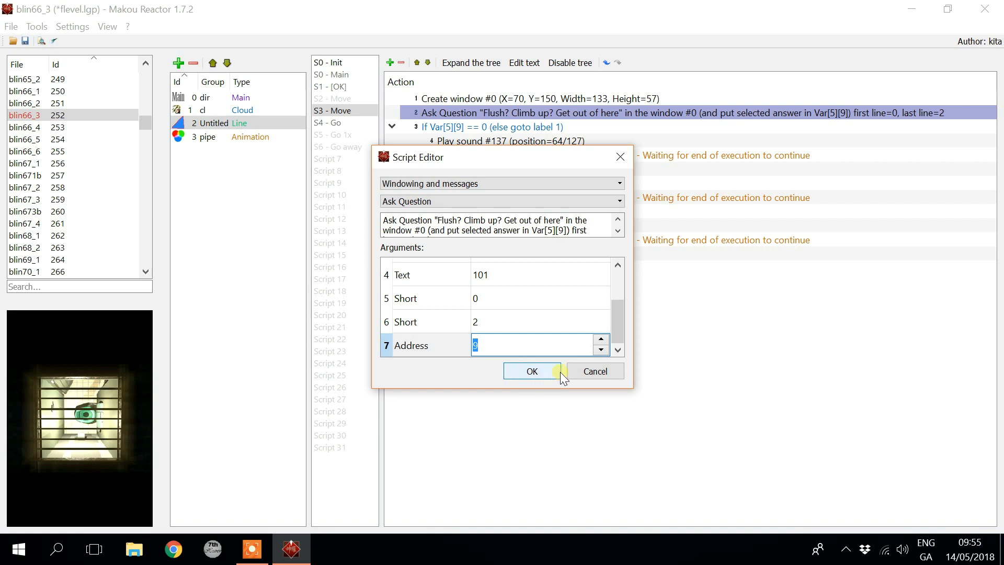
Step: Examine the two Short arguments that set the Ask Question action's first and last lines, and close the editor
left_click_drag(621, 333, 617, 329)
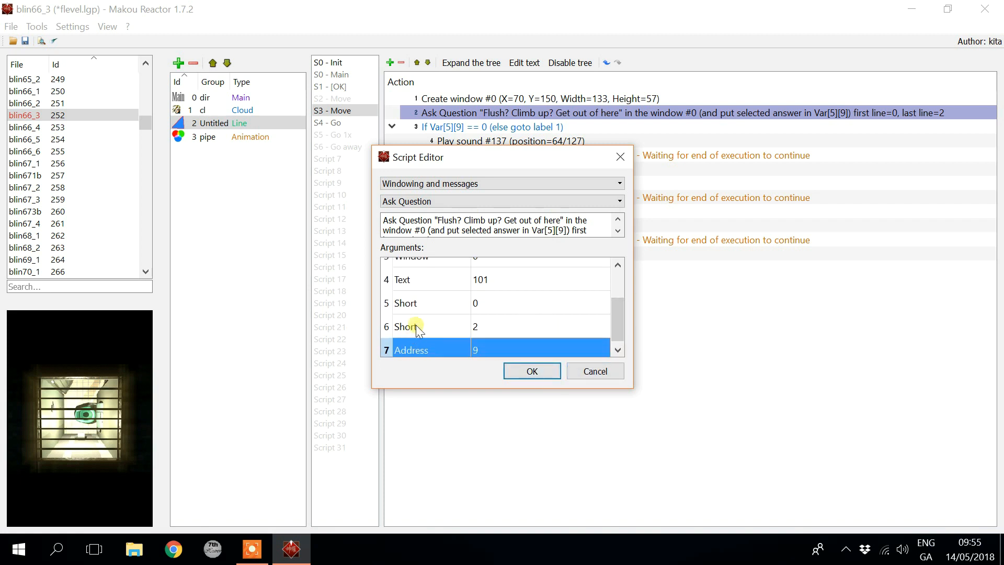
double_click(493, 302)
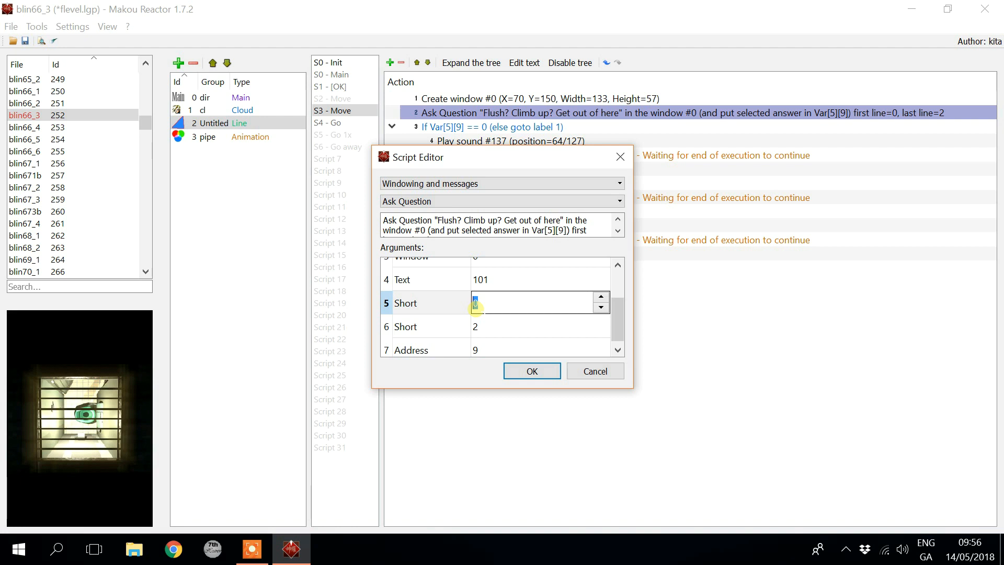
left_click(489, 326)
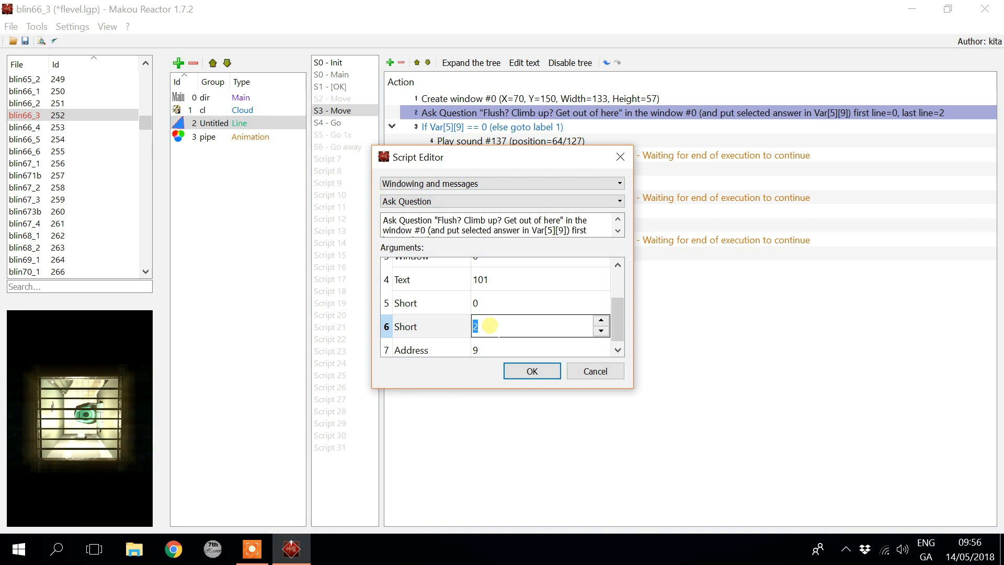
left_click(497, 303)
left_click(497, 329)
left_click(531, 370)
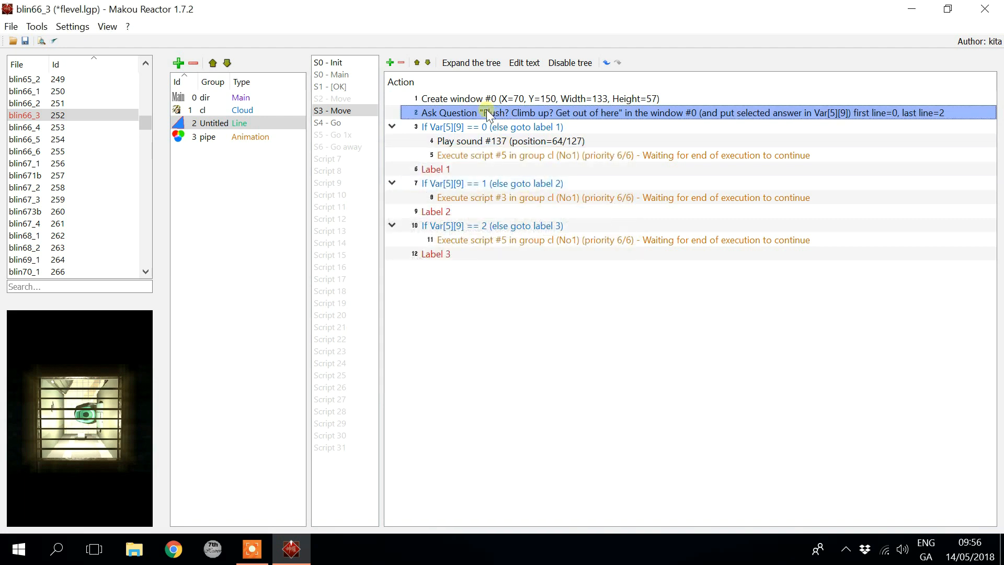
Step: Centre window #0 horizontally and vertically at X=93, Y=83 in the Create window action
double_click(475, 99)
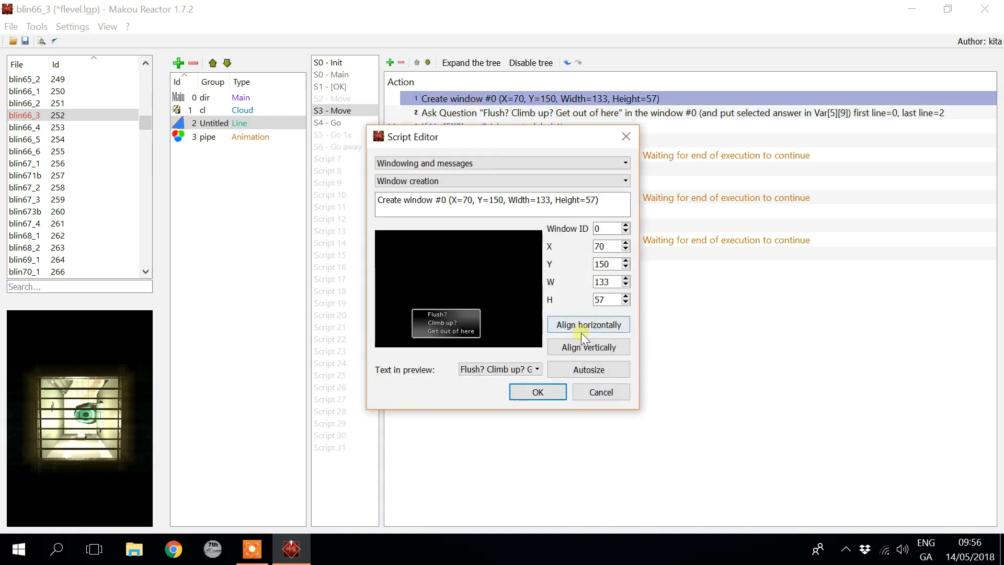
left_click(582, 331)
left_click(586, 346)
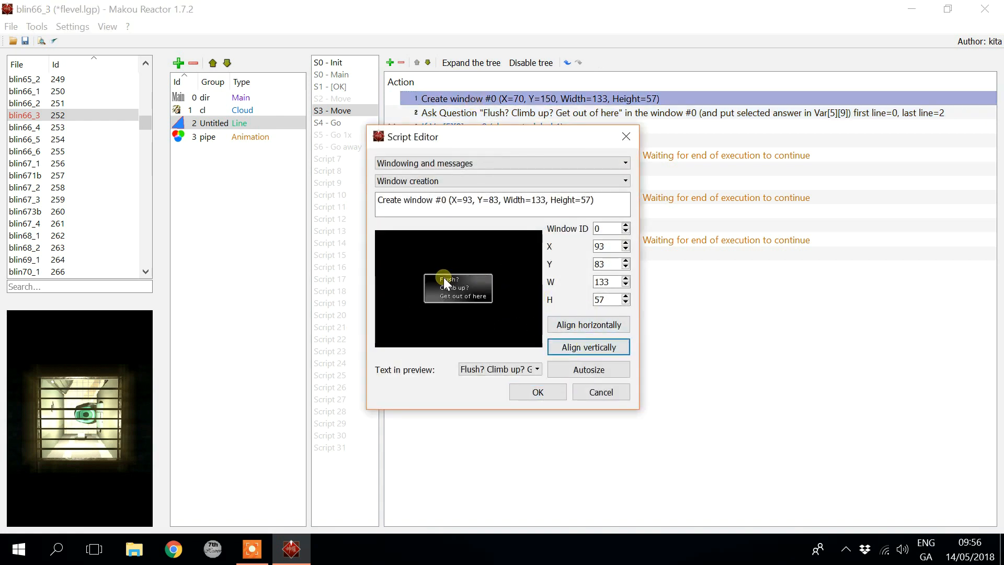
left_click(538, 392)
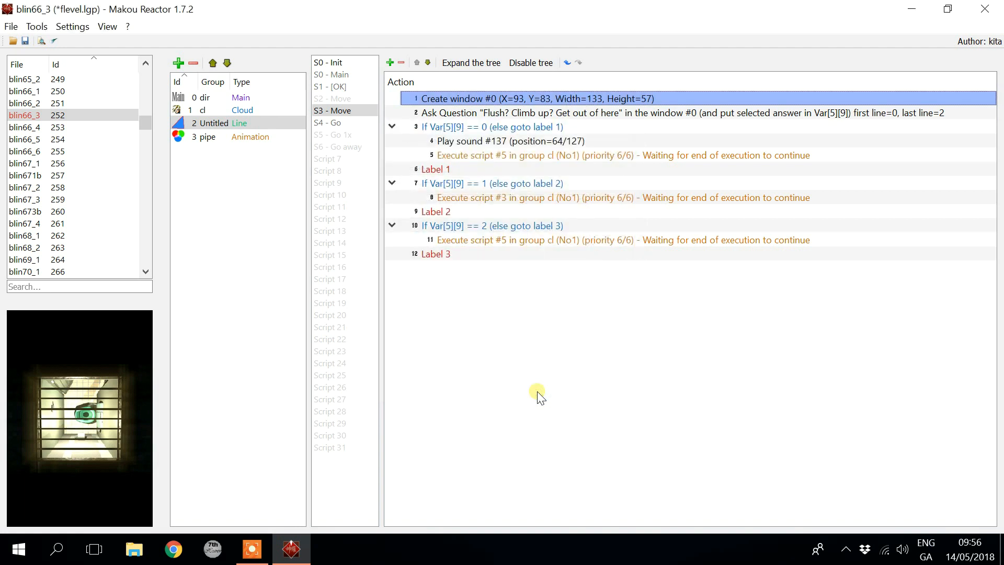
Step: Compare the Var[5][9] conditions for values 0, 1 and 2 with the answer lines in window #0's preview
left_click(476, 130)
left_click(469, 171)
left_click(496, 227)
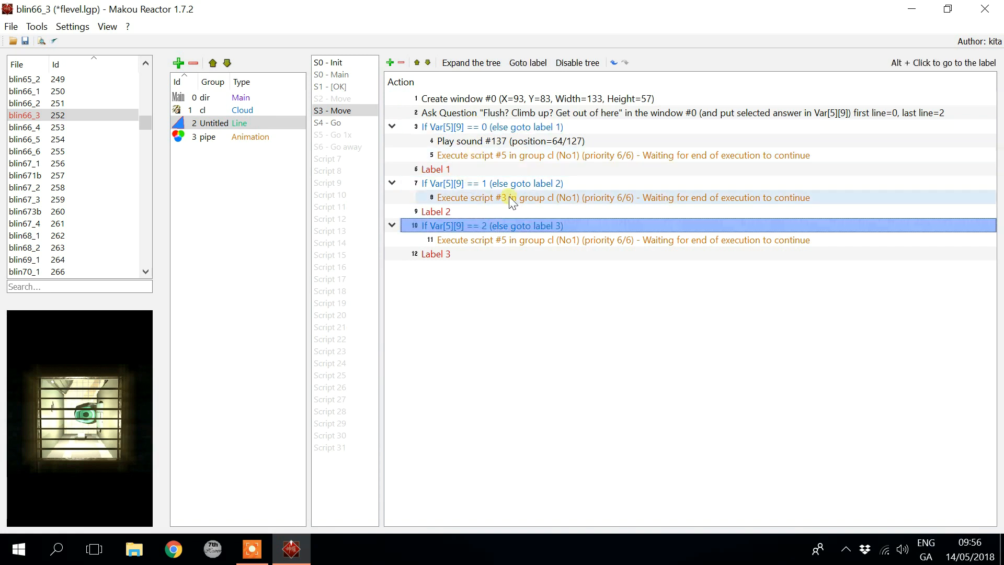
left_click(524, 131)
left_click(535, 185)
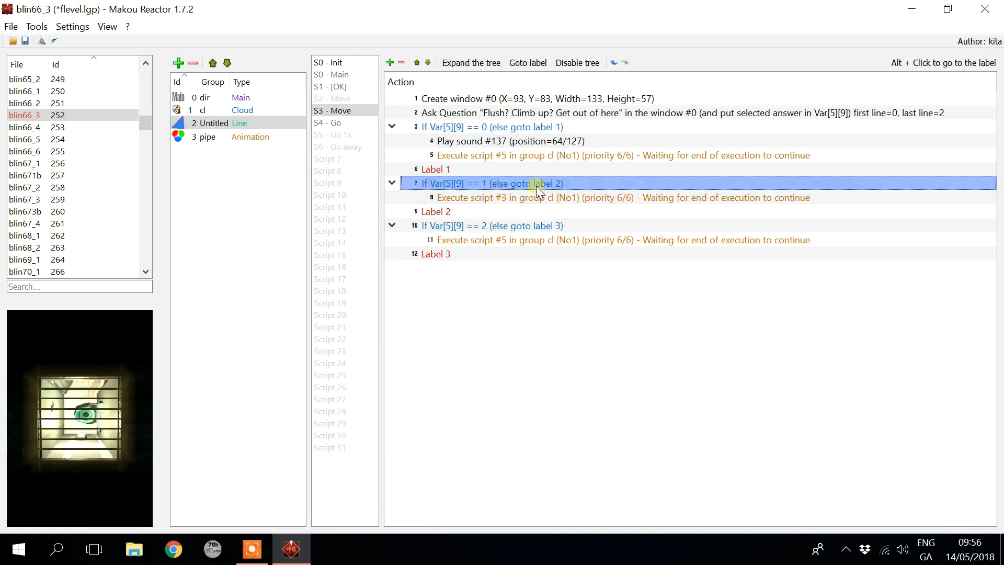
left_click(531, 225)
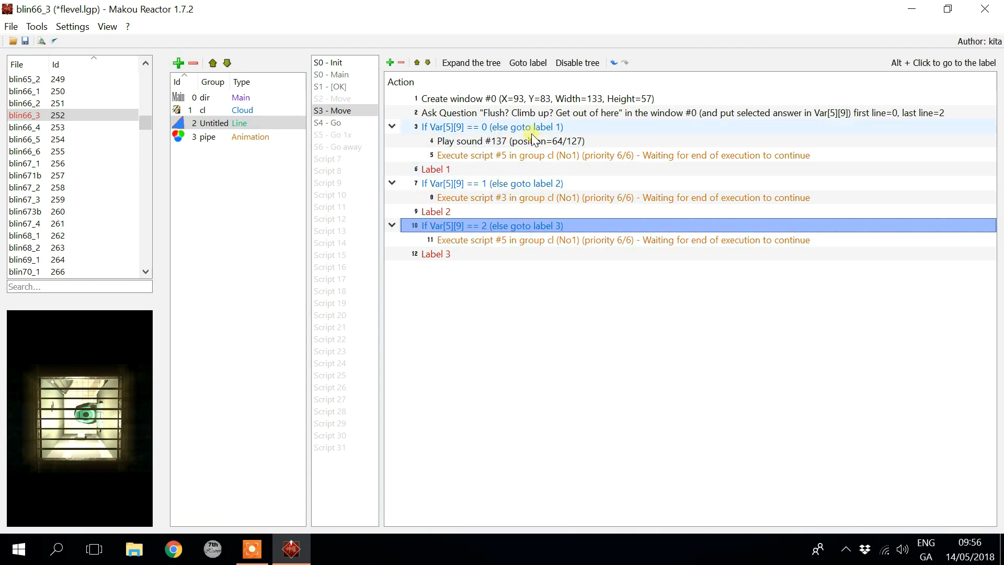
double_click(457, 99)
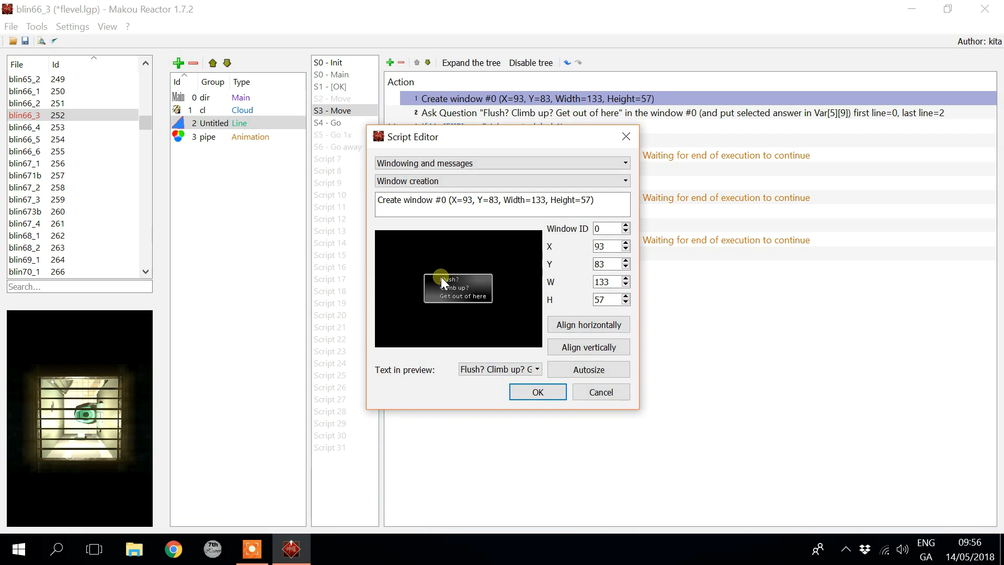
left_click(600, 392)
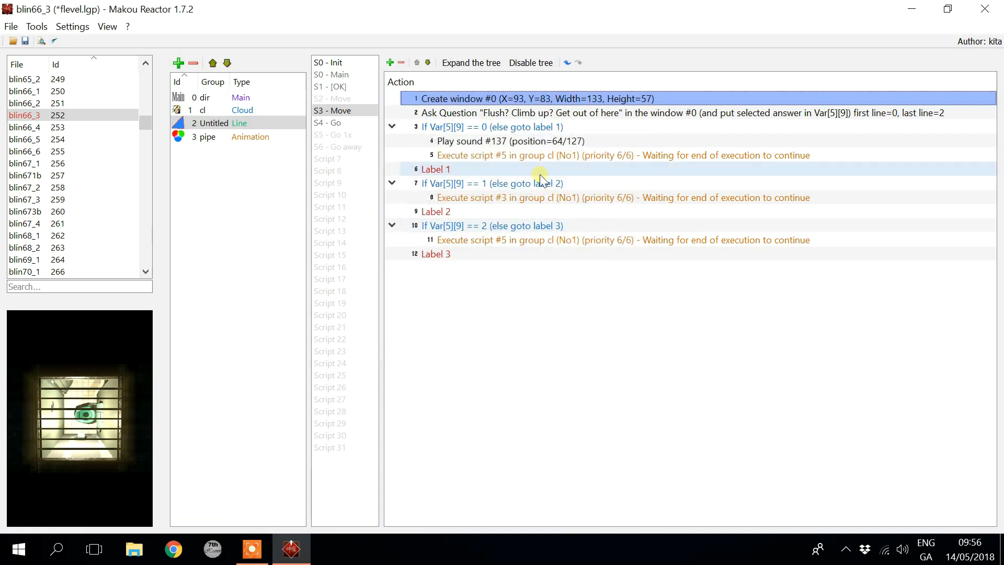
Step: Open the cl group's script executed after sound #137 in the Var[5][9] == 0 branch
left_click(492, 144)
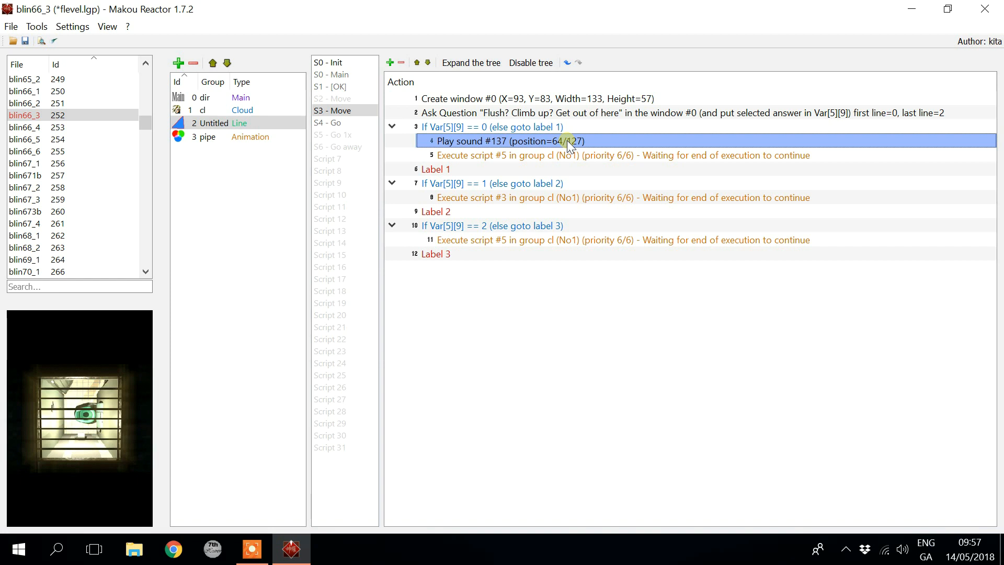
left_click(512, 157)
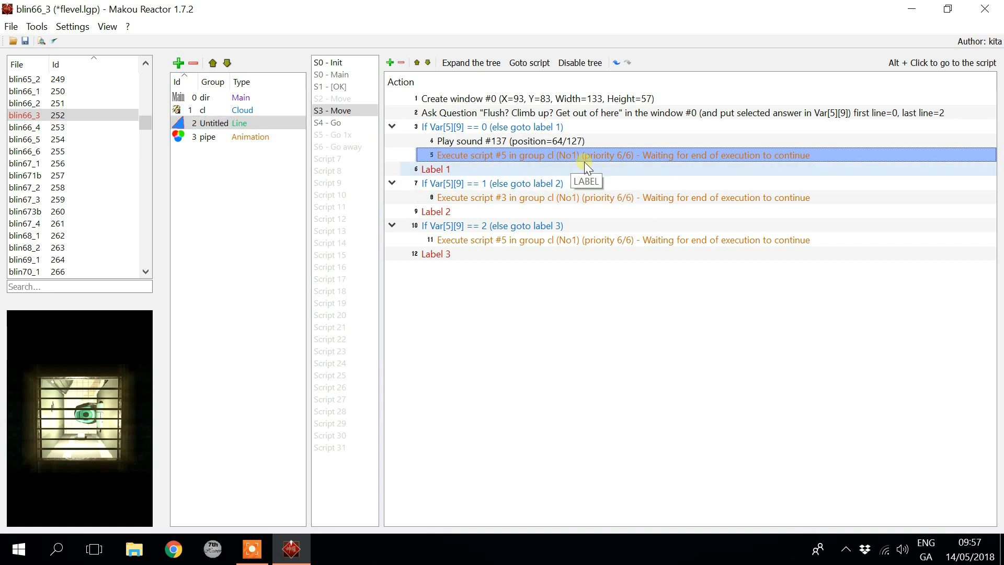
left_click(531, 67)
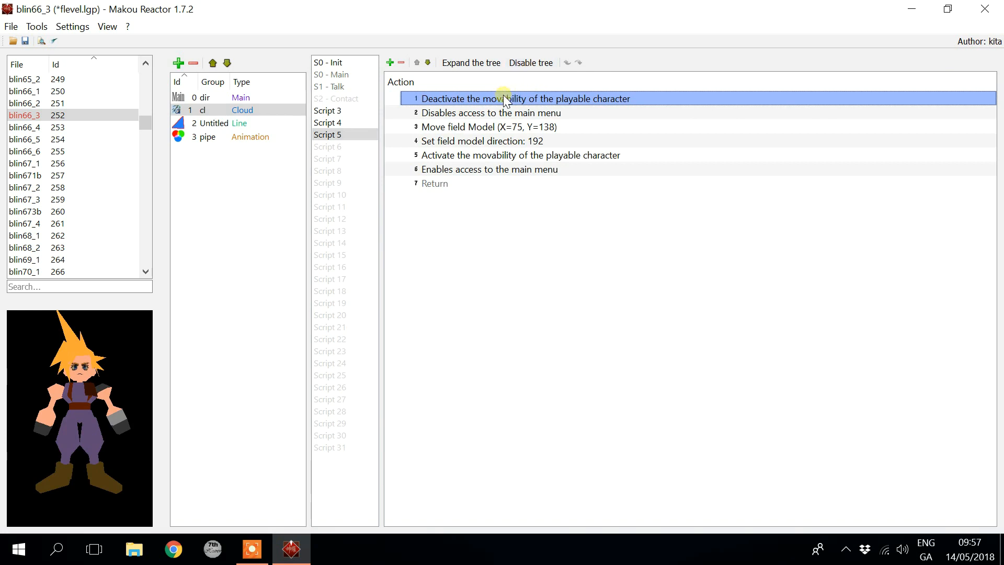
Step: Examine the movability, menu access, model movement and direction actions in the cl group's Script 5
left_click(542, 112)
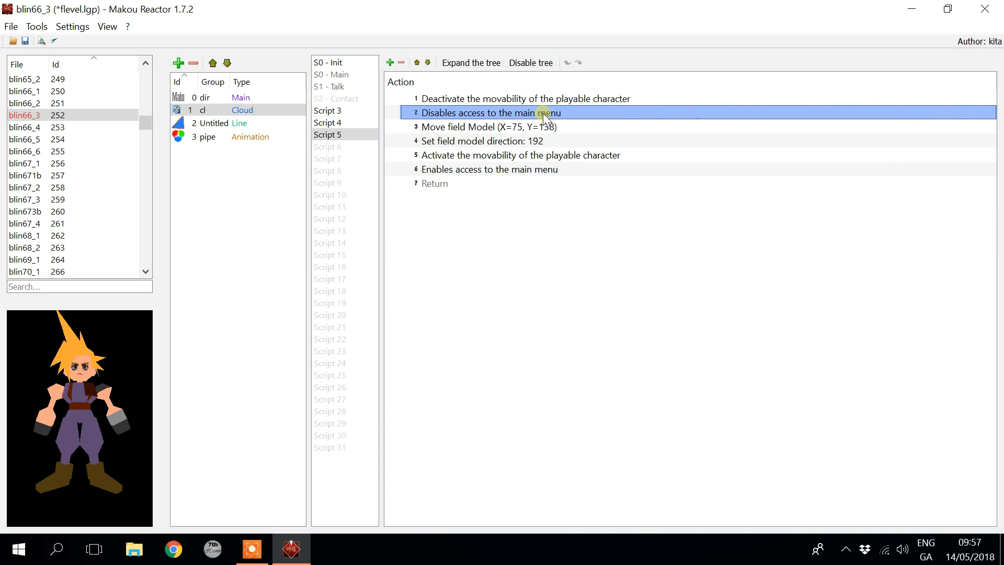
left_click(550, 126)
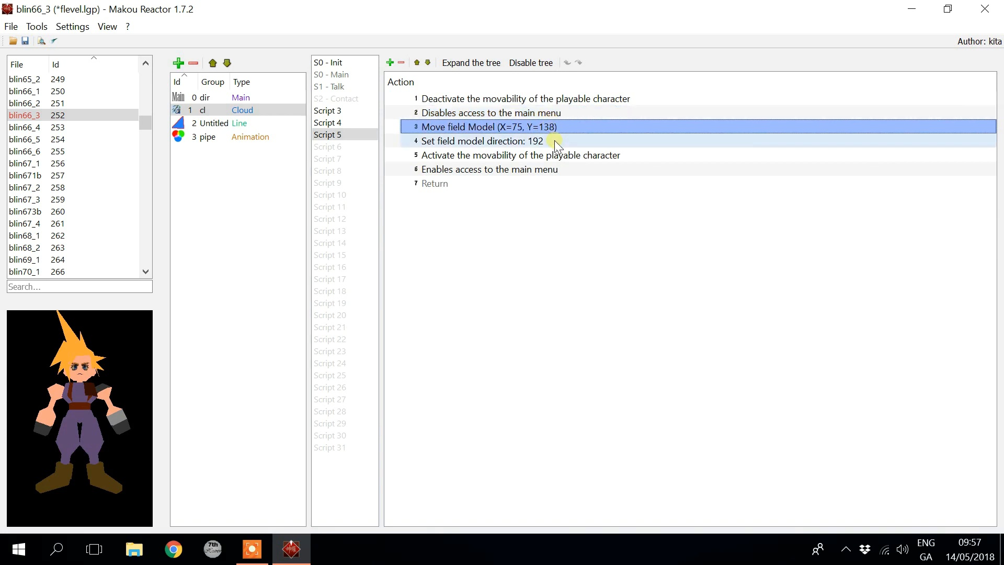
left_click(554, 140)
left_click(575, 155)
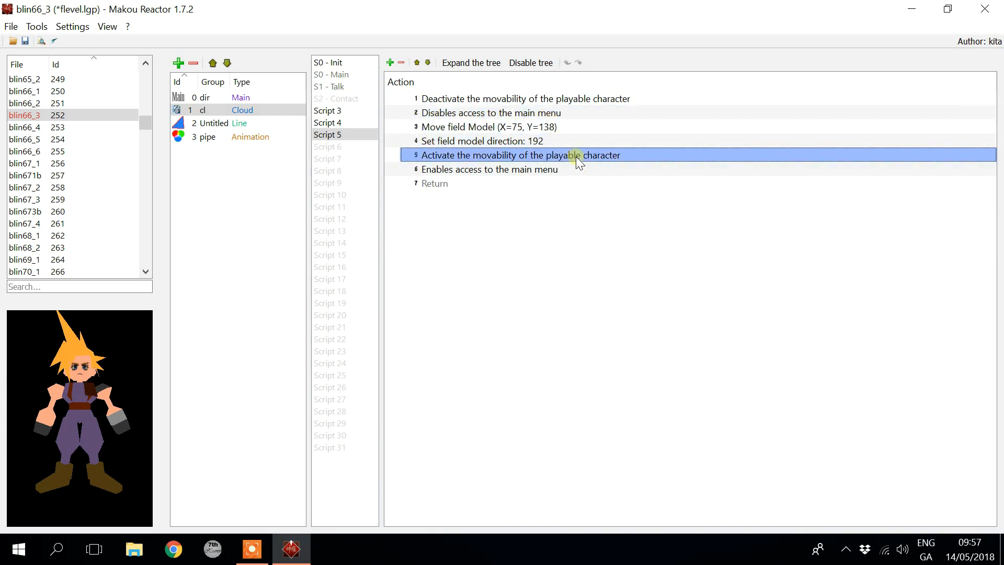
left_click(569, 169)
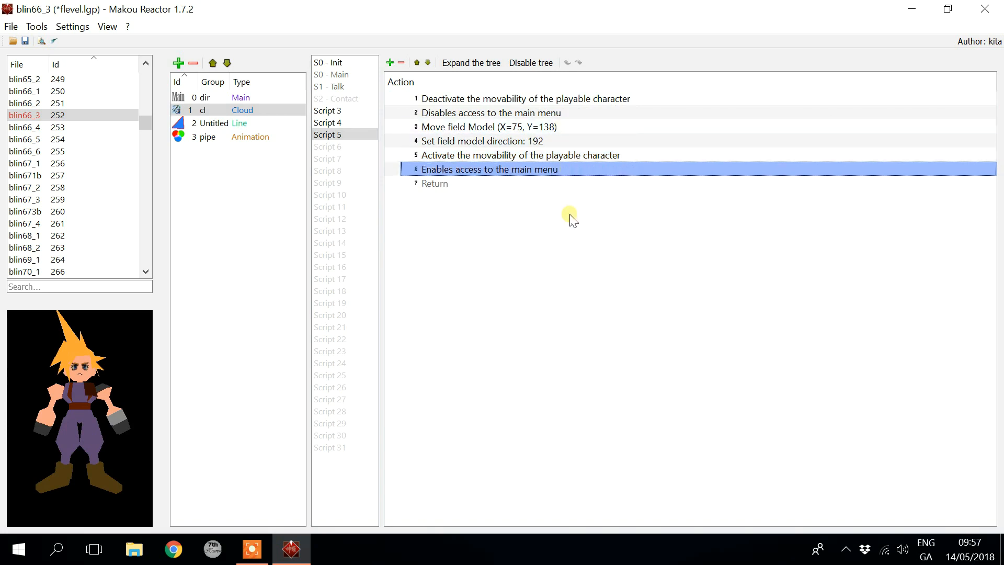
left_click_drag(572, 217, 510, 96)
left_click(542, 252)
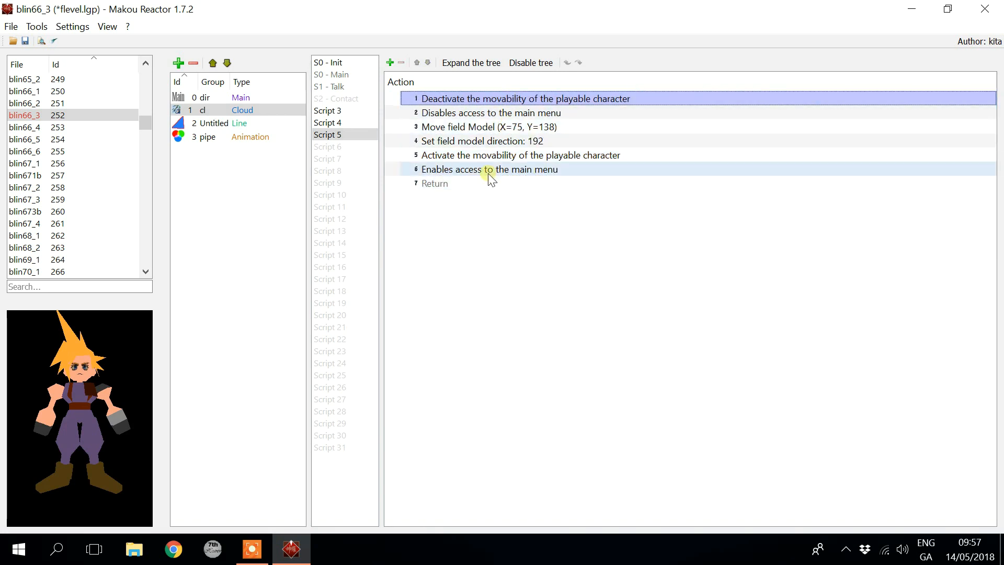
Step: Return to the Untitled line's S3 - Move script and select its final Label 3 action
left_click(238, 124)
left_click(350, 89)
left_click(346, 110)
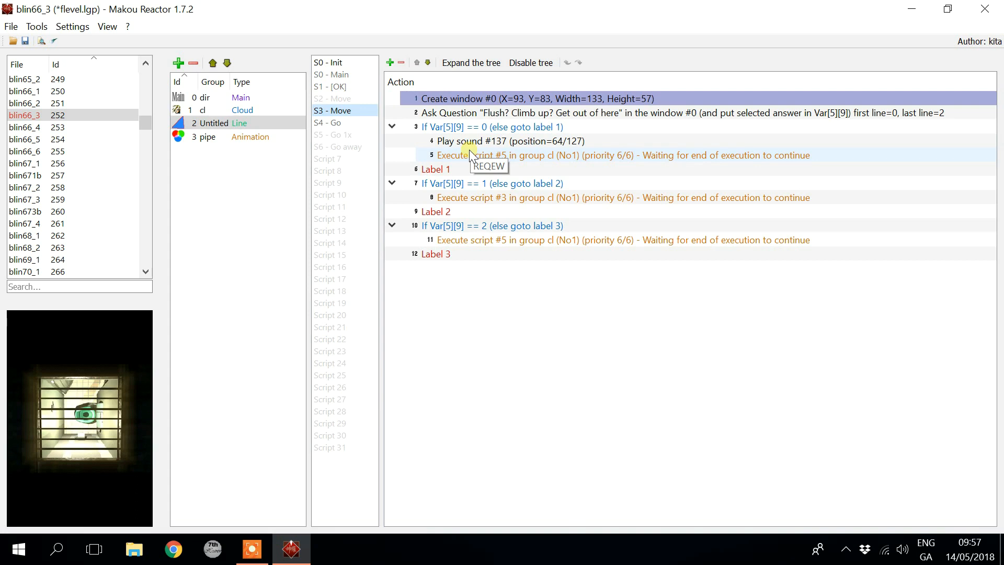
left_click(475, 299)
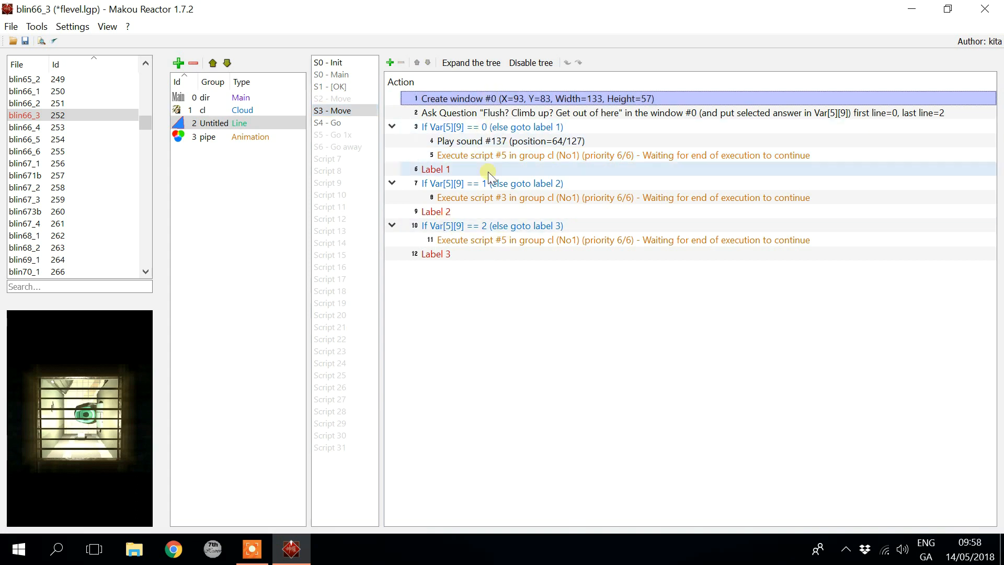
left_click(479, 255)
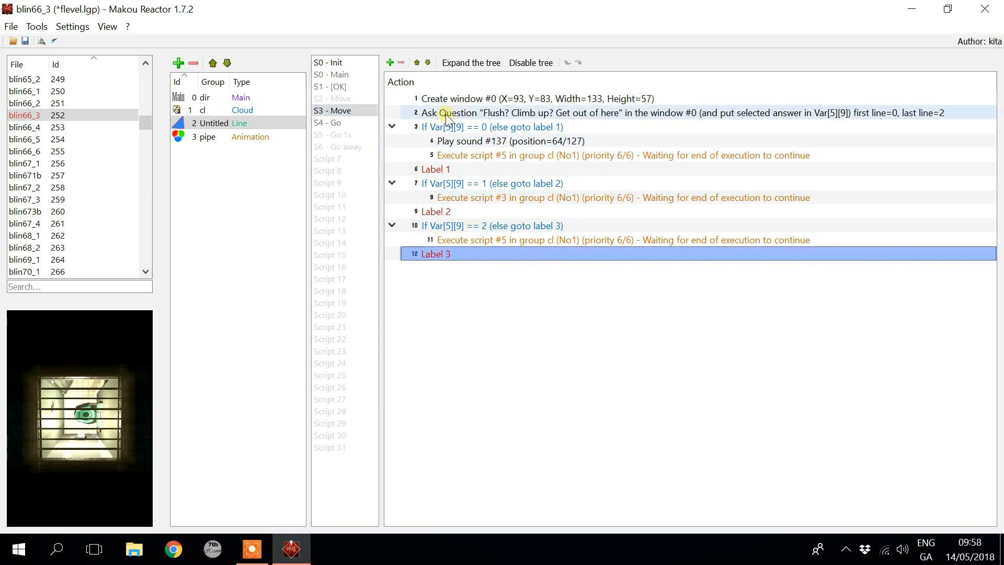
Step: Browse the Script Editor's action categories and the Field Models and animations commands, without adding an action
left_click(391, 62)
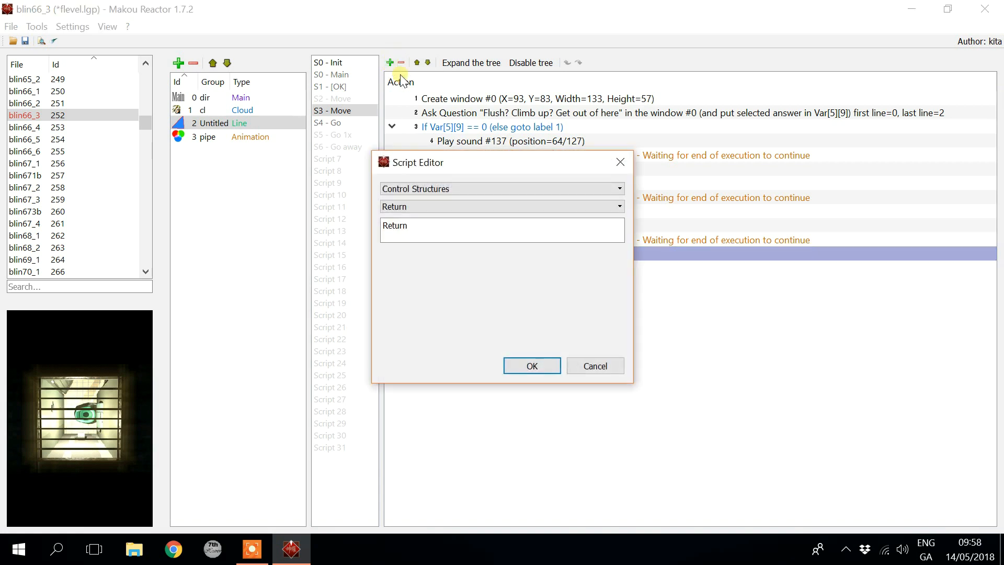
left_click(462, 188)
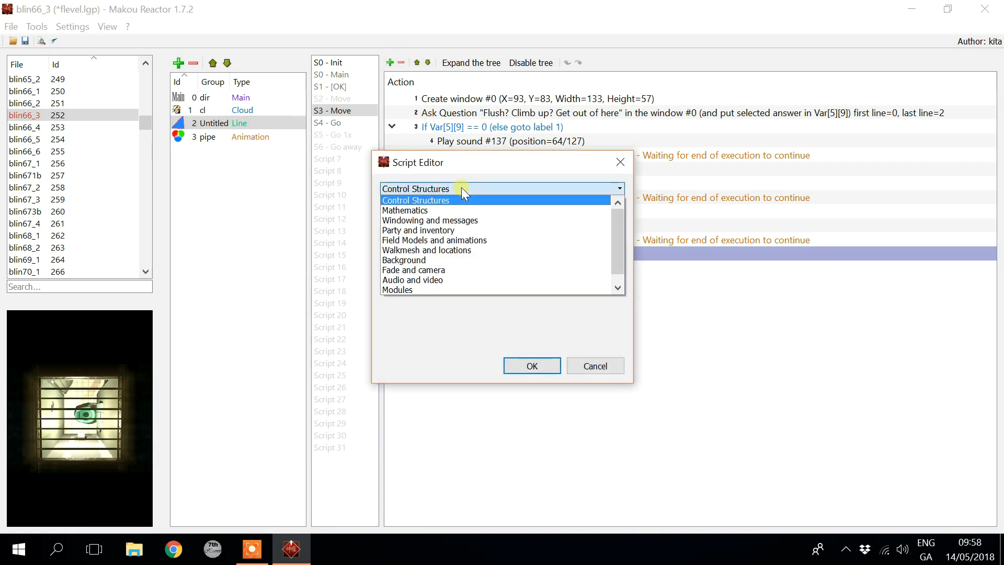
scroll(450, 235, "down", 1)
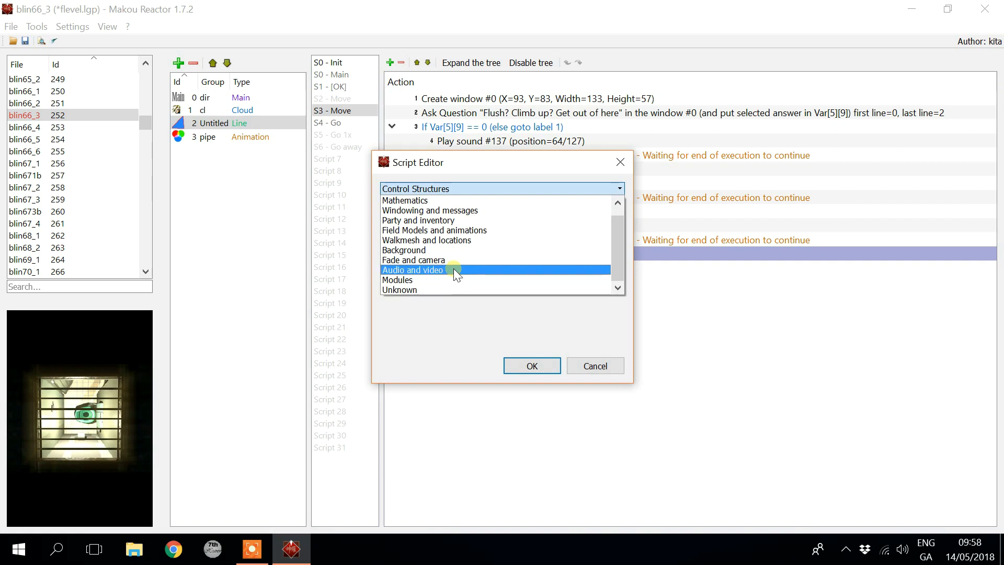
scroll(454, 271, "up", 1)
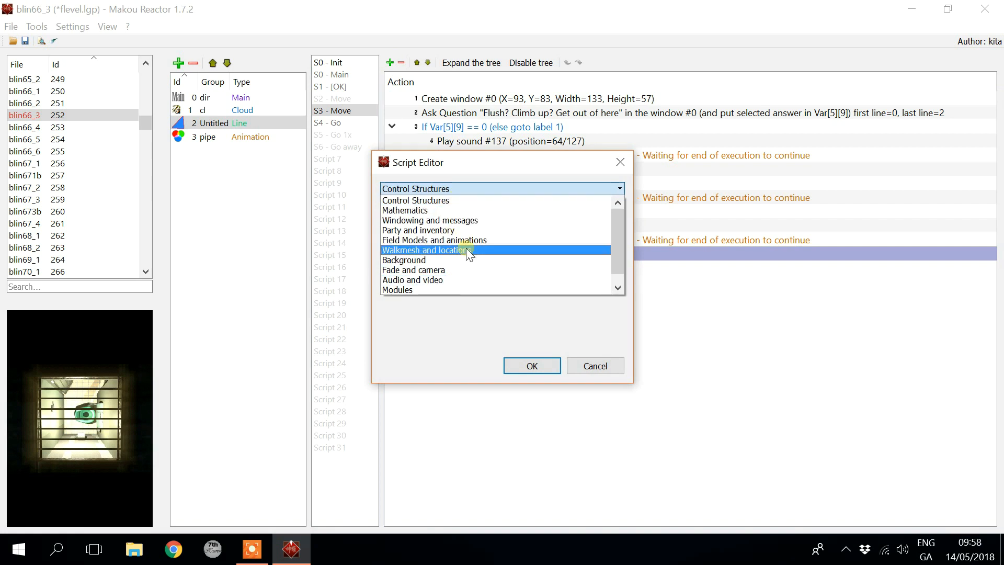
left_click(421, 240)
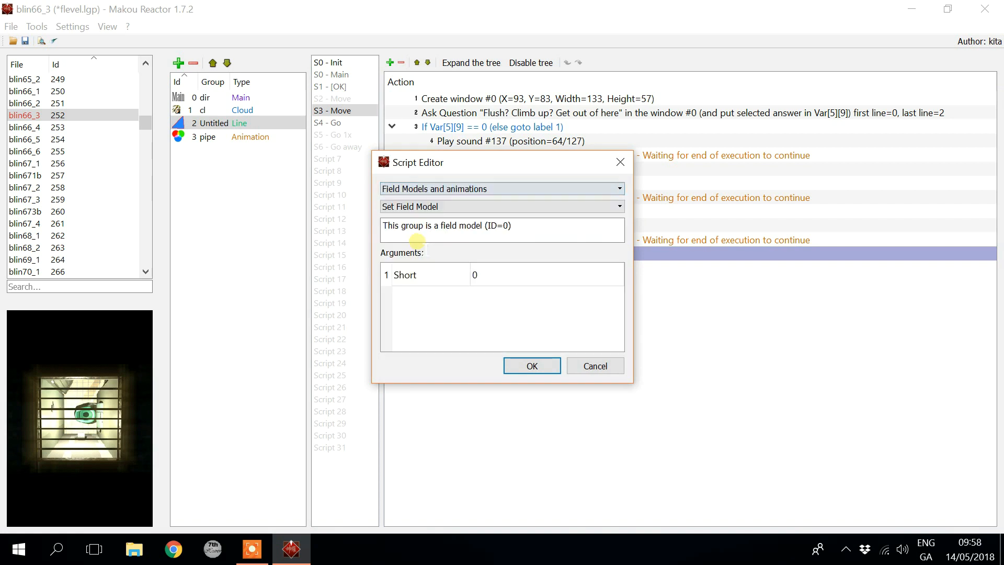
left_click(444, 209)
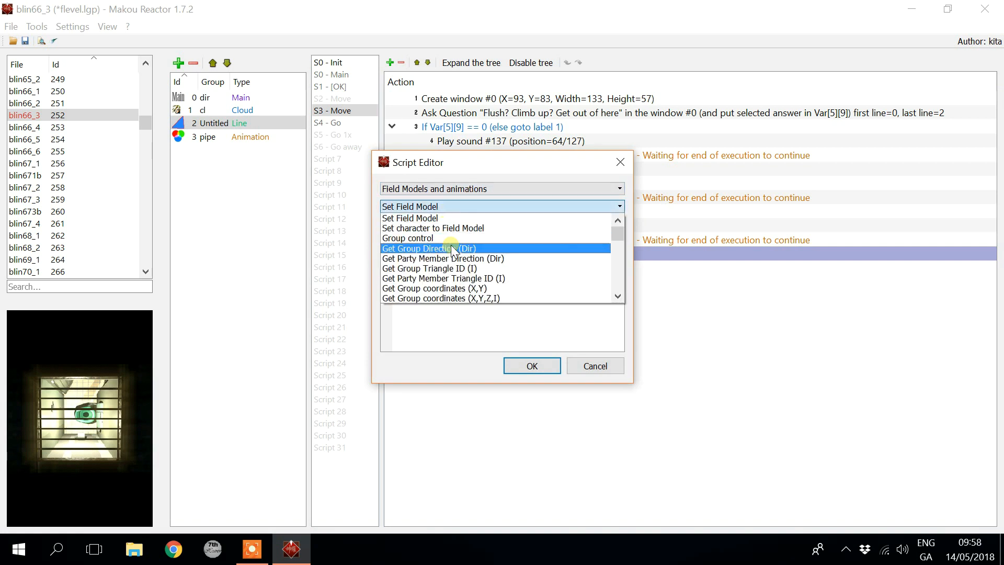
scroll(453, 250, "down", 15)
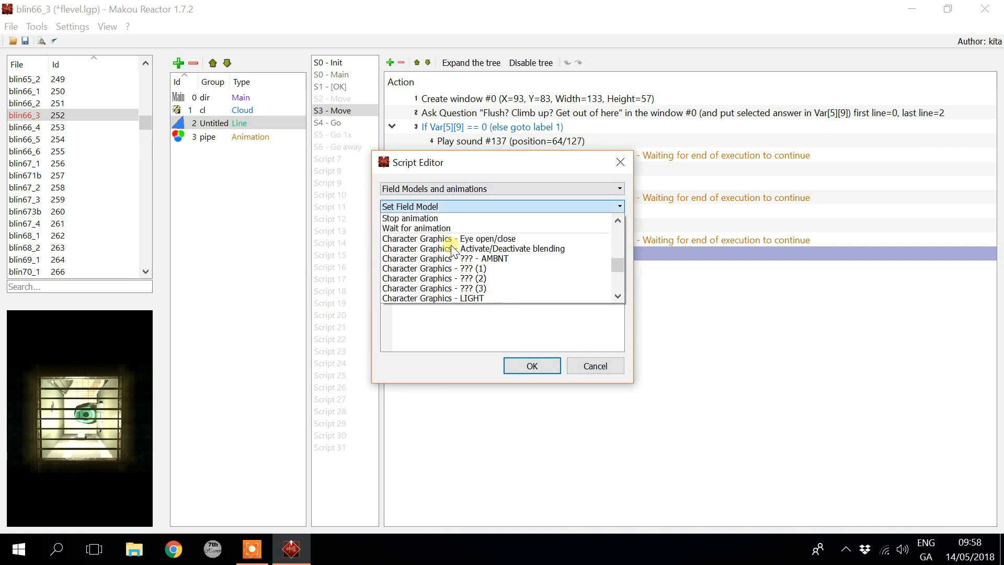
scroll(476, 288, "up", 4)
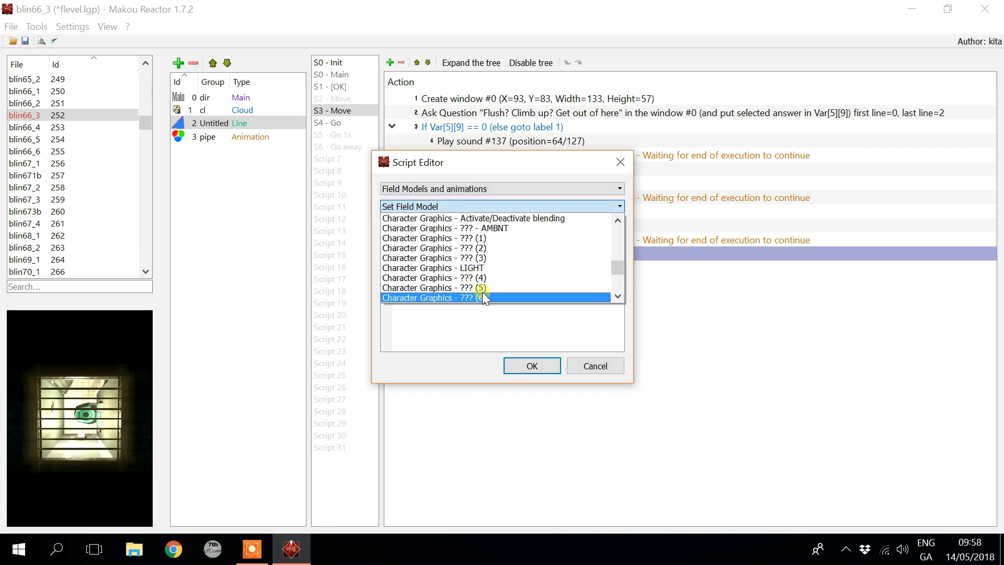
left_click(580, 369)
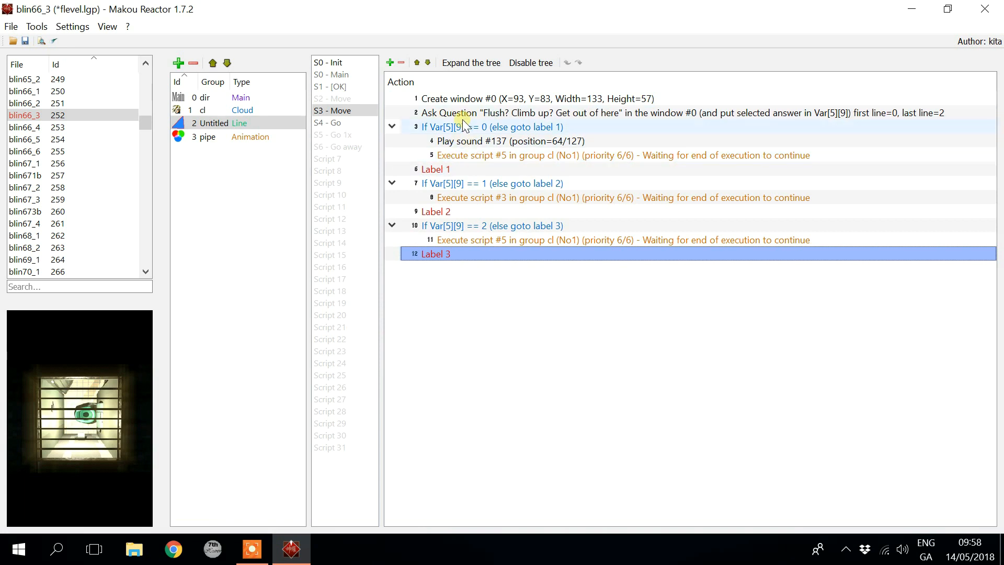
Step: Look through the Untitled line's empty scripts and the action categories offered for Script 8, without adding an action
left_click(351, 160)
left_click(357, 246)
left_click_drag(356, 247, 353, 447)
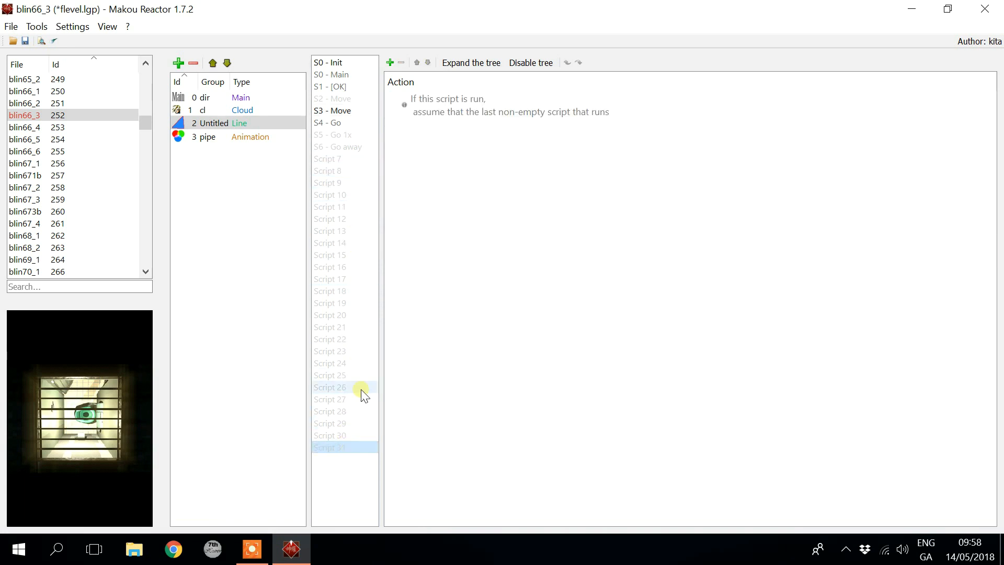
left_click(345, 170)
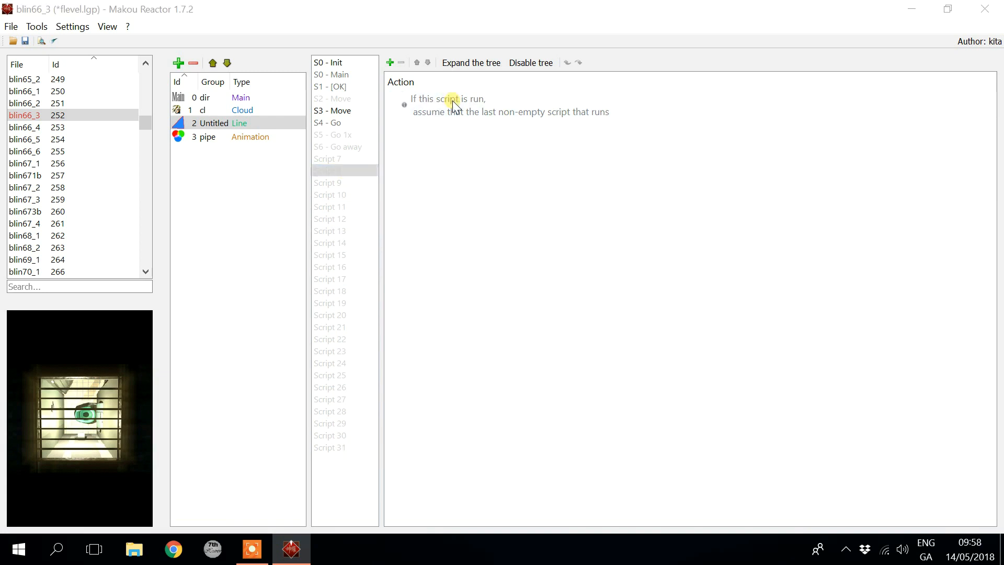
double_click(453, 101)
left_click(466, 189)
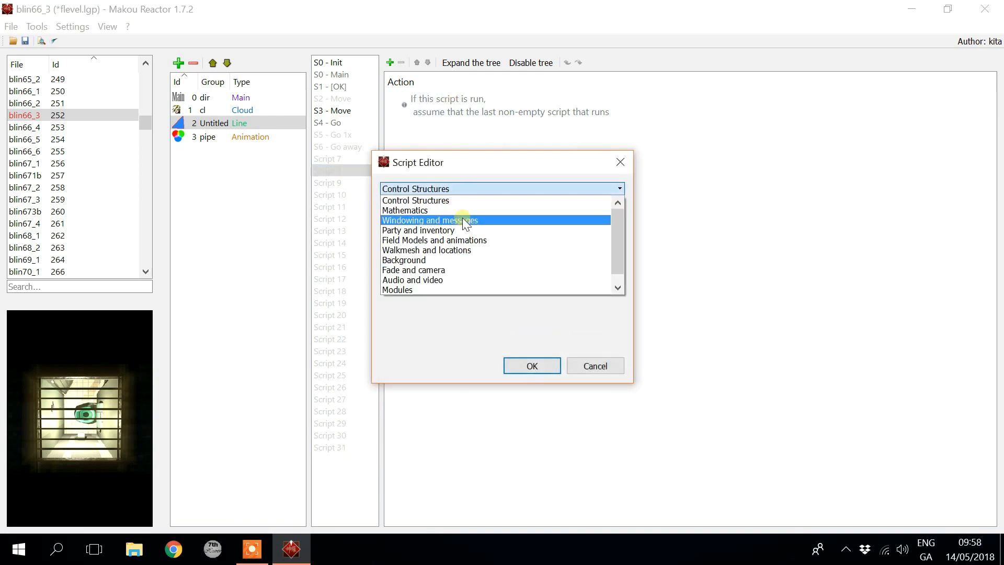
left_click(443, 191)
left_click(595, 365)
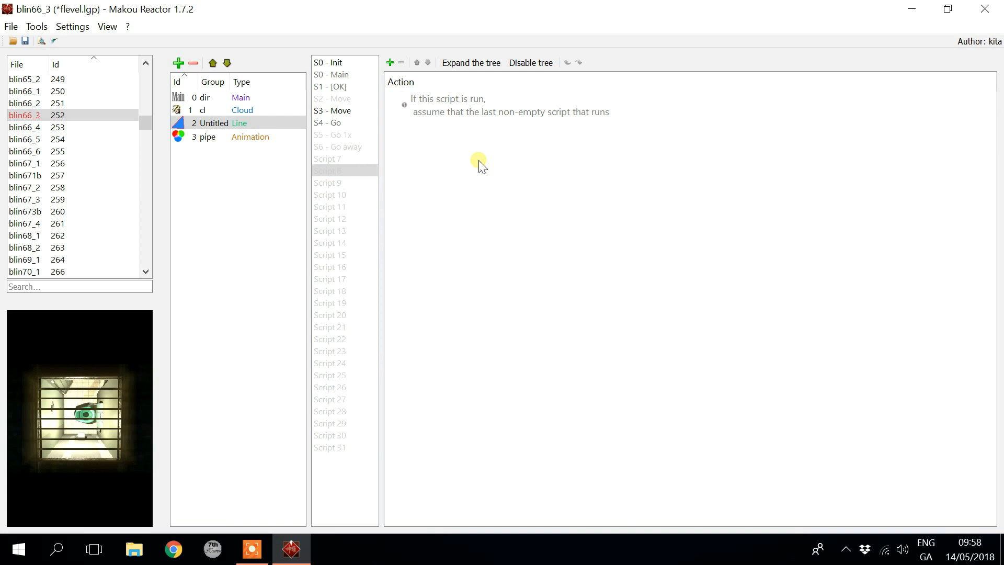
Step: Start an Execute a script action after the "Shinra Bldg.66f." menu display in the dir group's S0 - Init
left_click(242, 98)
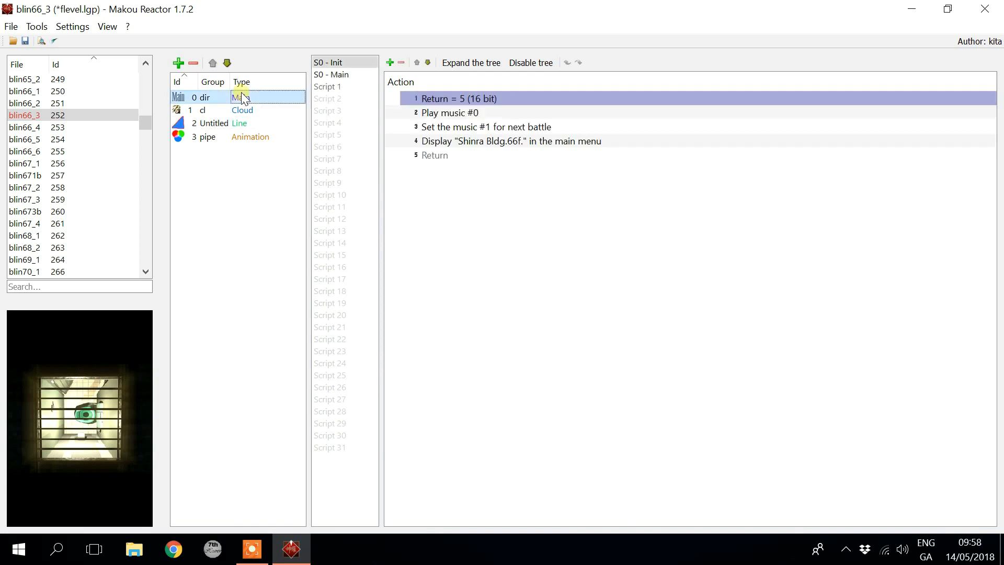
left_click(444, 141)
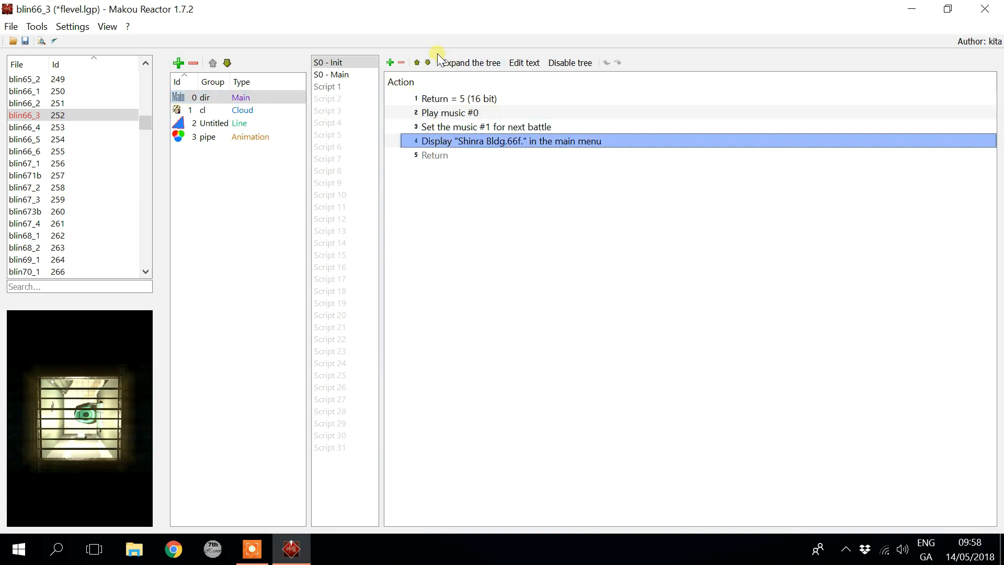
left_click(390, 62)
left_click(450, 206)
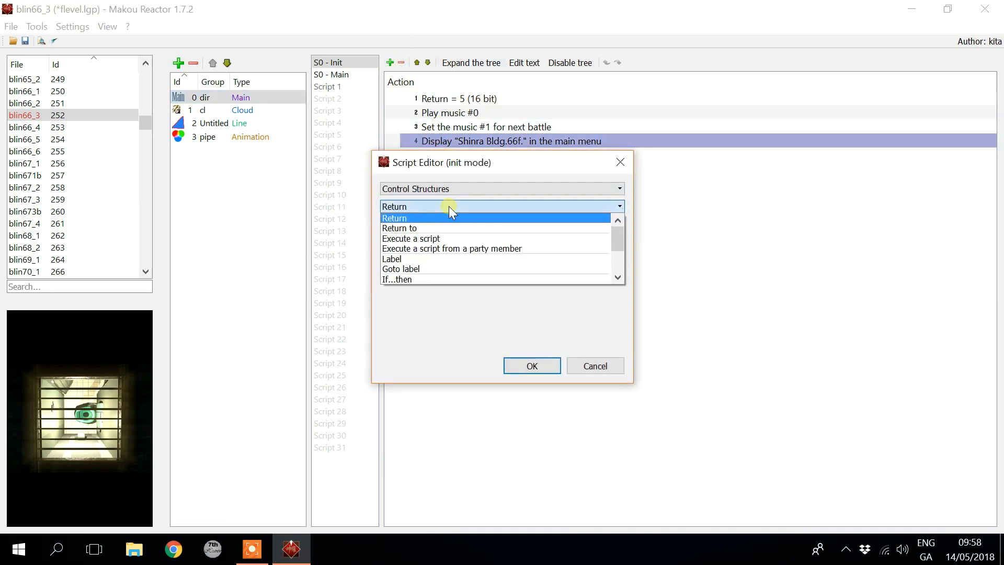
left_click(446, 238)
Step: Set the Execute a script action to call Script 31 in group 1 - cl and add it
left_click(541, 272)
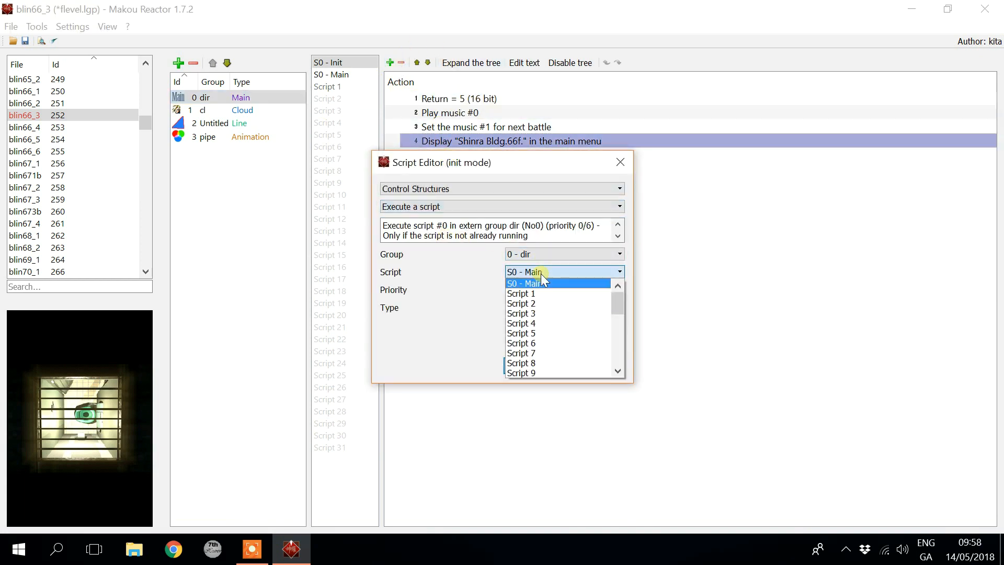
left_click(541, 273)
left_click(516, 253)
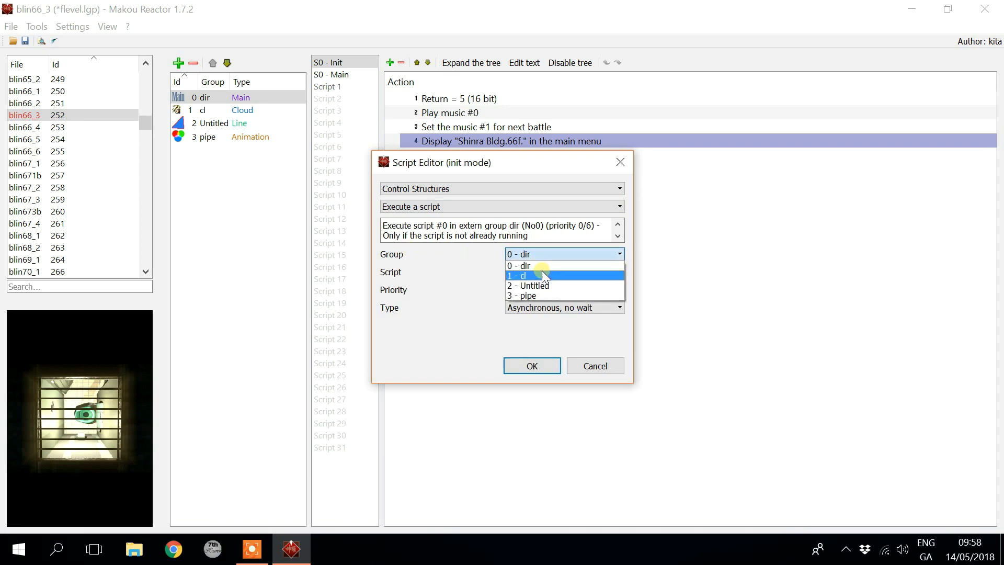
left_click(544, 276)
left_click(535, 272)
scroll(549, 324, "down", 7)
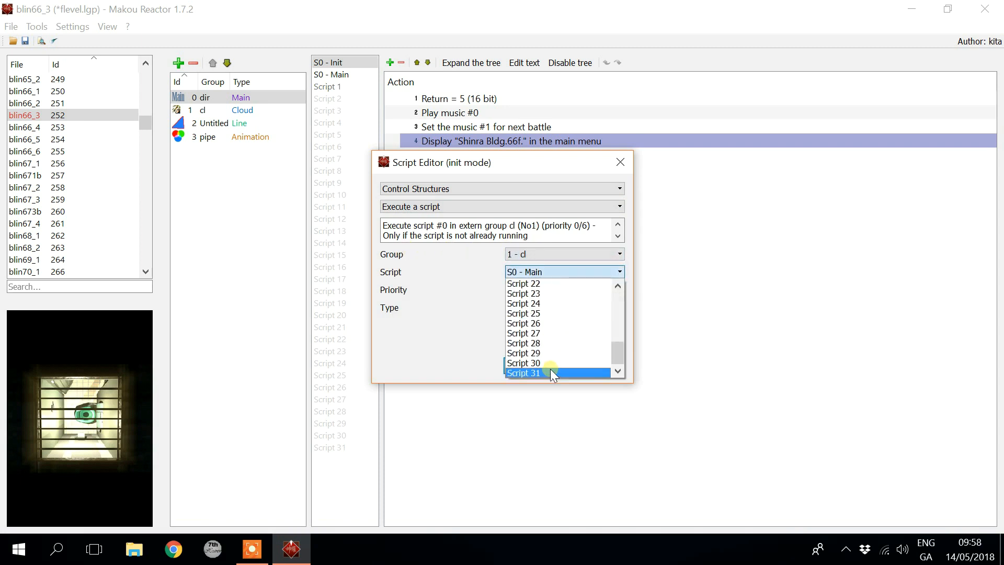
left_click(551, 370)
left_click(555, 364)
left_click(510, 145)
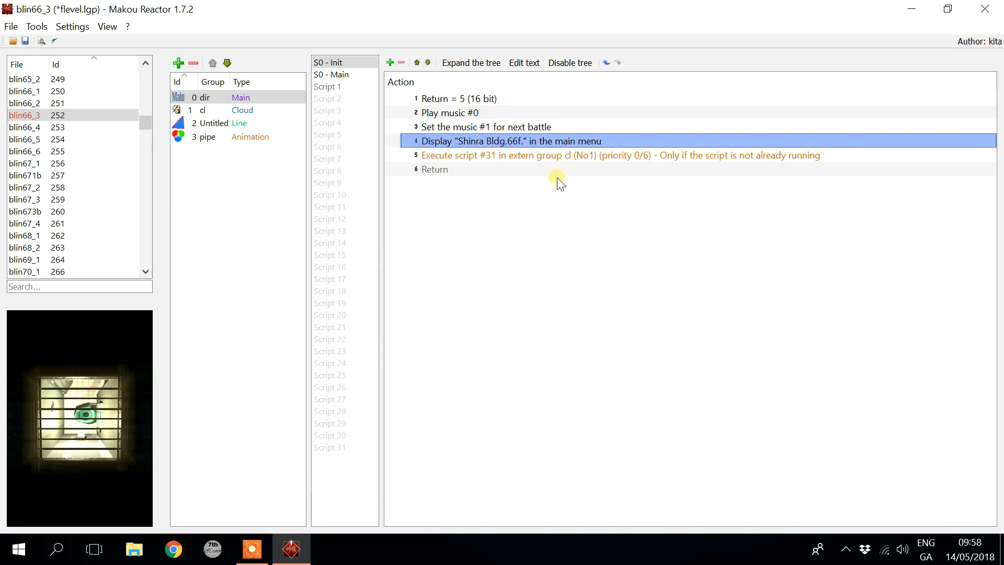
Step: Delete the Execute script #31 action from the dir group's S0 - Init script
left_click(530, 153)
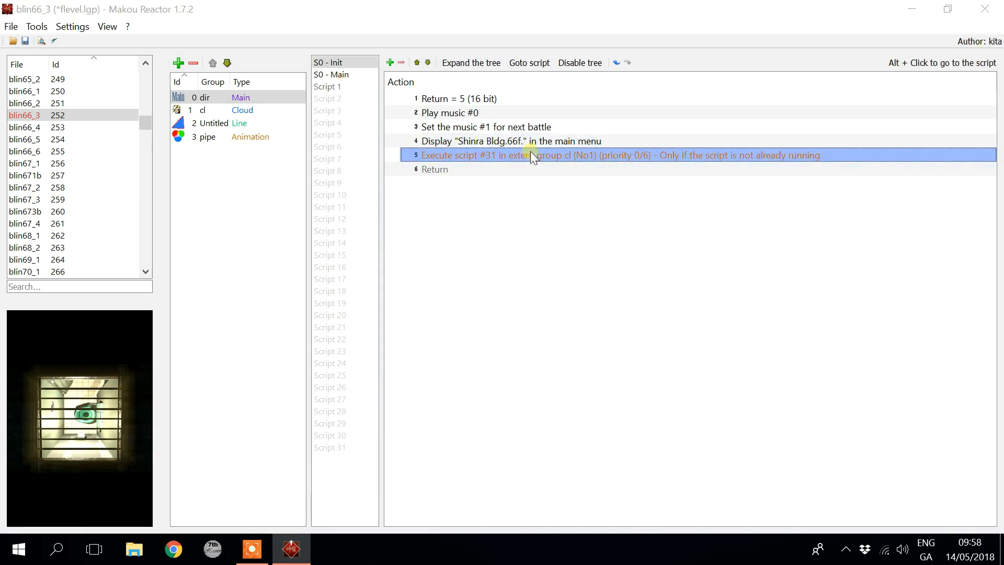
key("Delete")
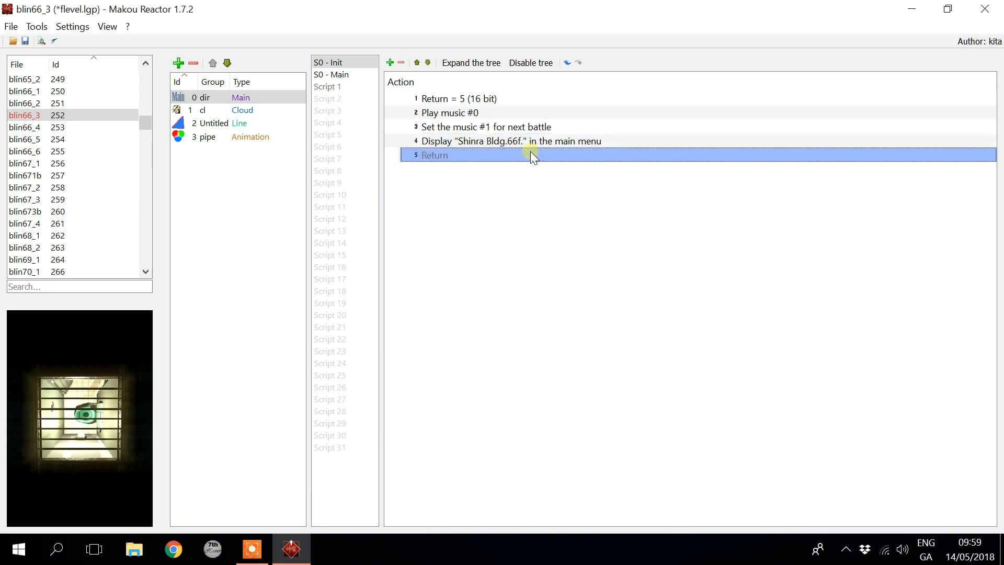
Step: Add a new group after the Untitled line group and name it Cid
left_click(212, 124)
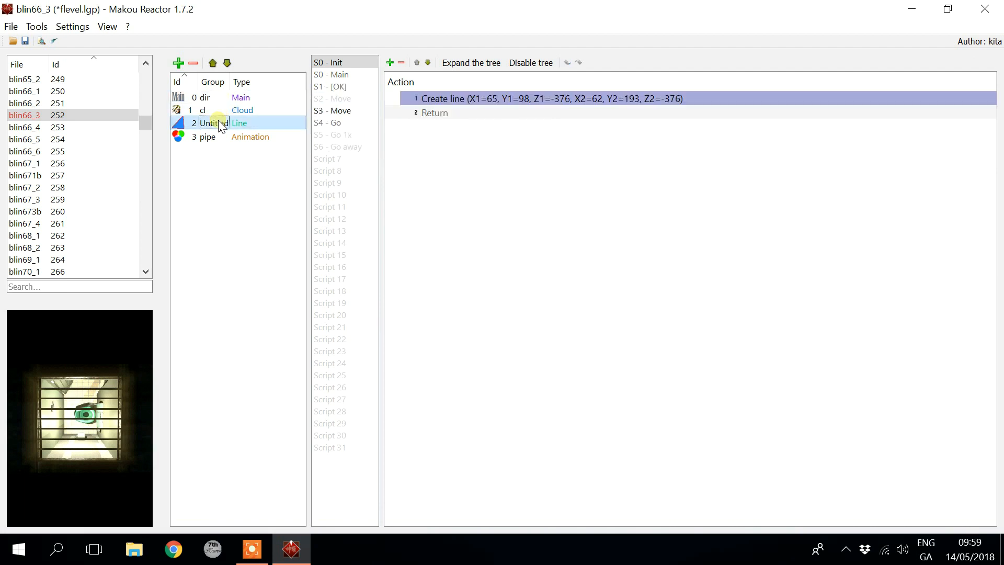
left_click(244, 194)
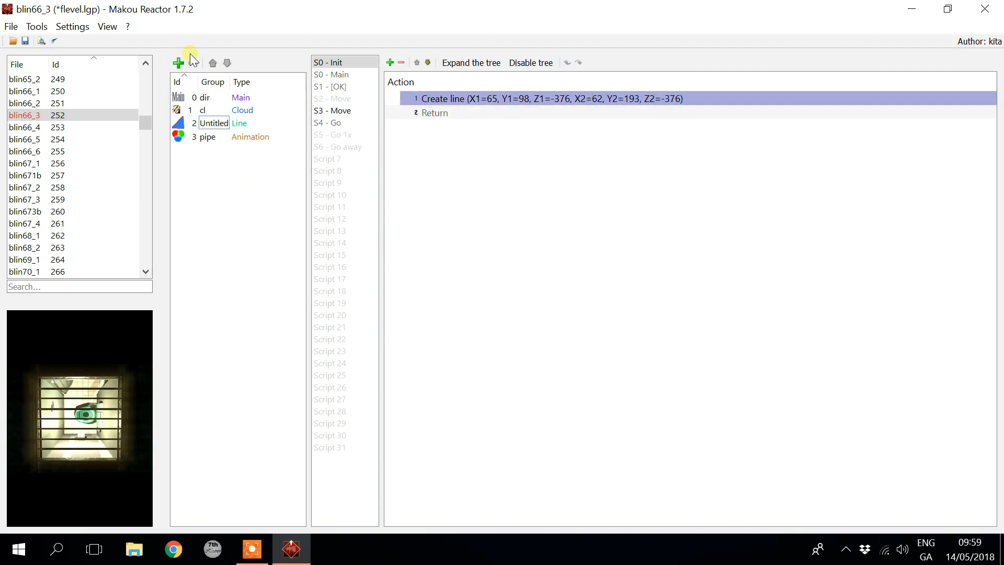
left_click(178, 63)
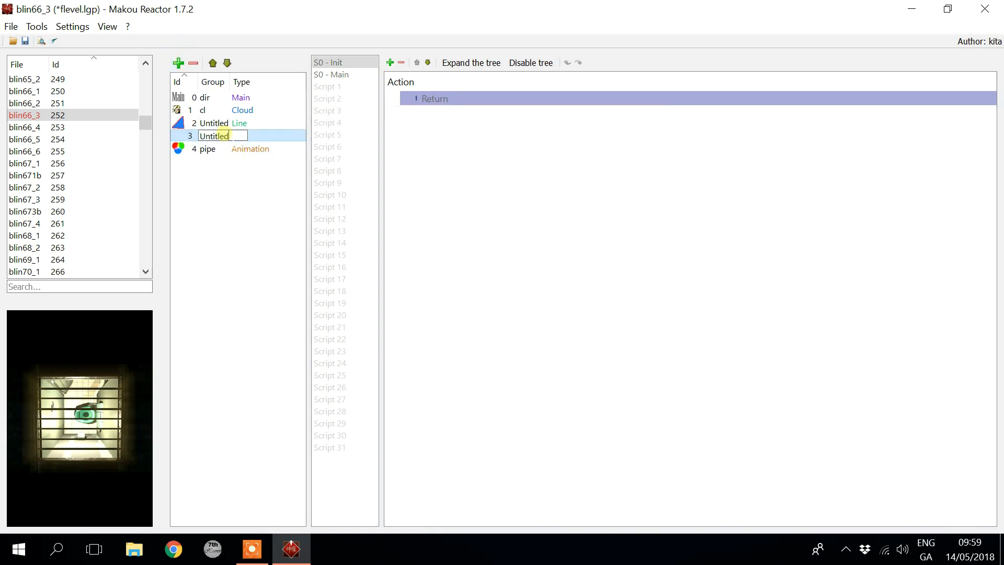
left_click_drag(229, 135, 178, 133)
type("Cid")
key("Return")
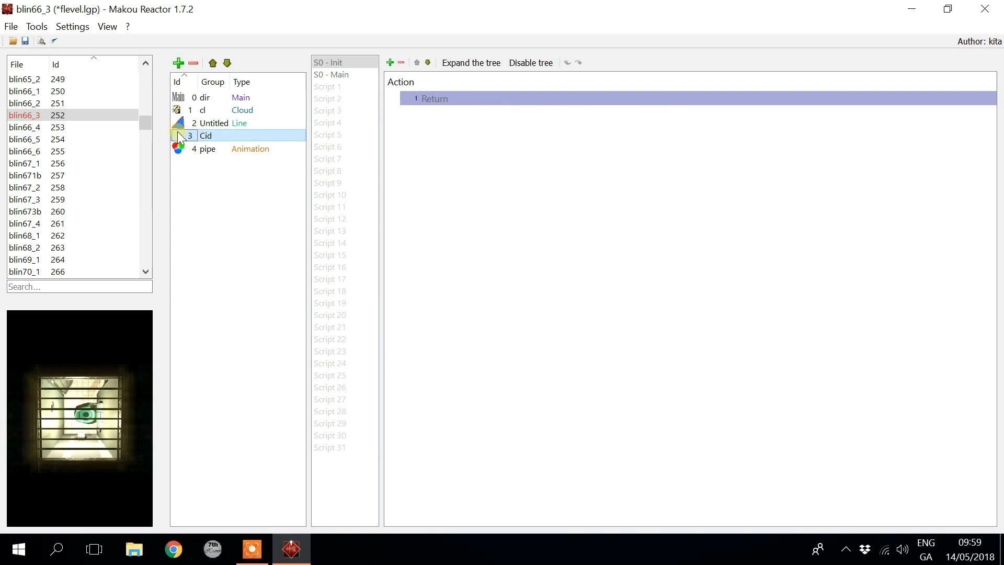
left_click(217, 138)
Step: Copy all actions of the cl group's S0 - Init into the Cid group's S0 - Init and delete the leading Return
left_click(211, 111)
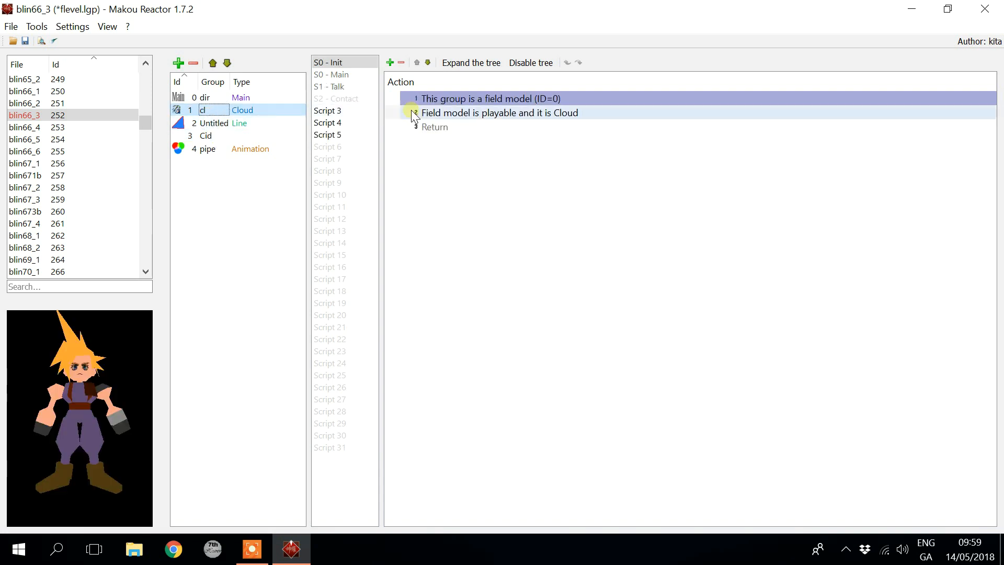
left_click(481, 112)
key("Down")
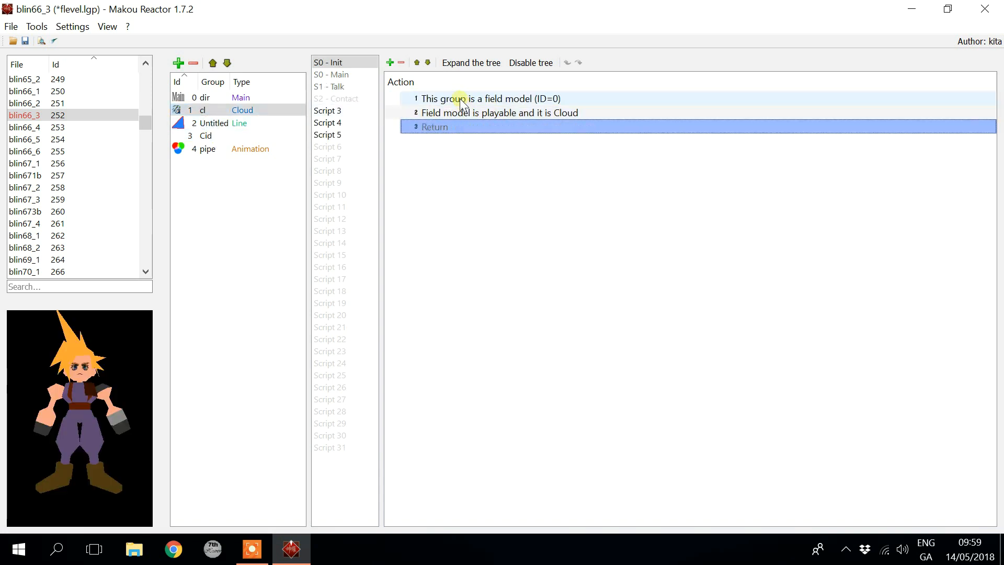
left_click(460, 100, "shift")
left_click(264, 135)
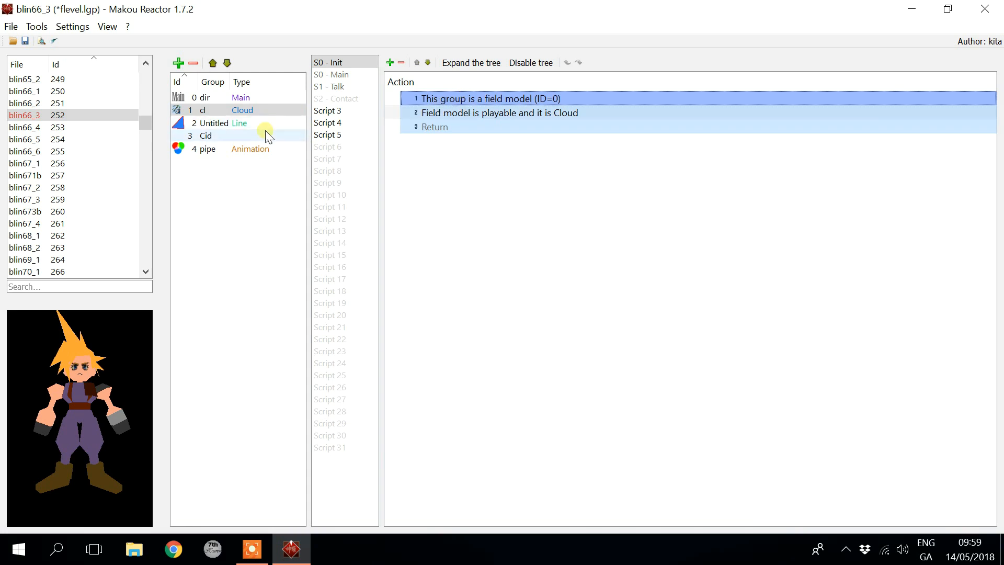
left_click(445, 94)
key("ctrl+v")
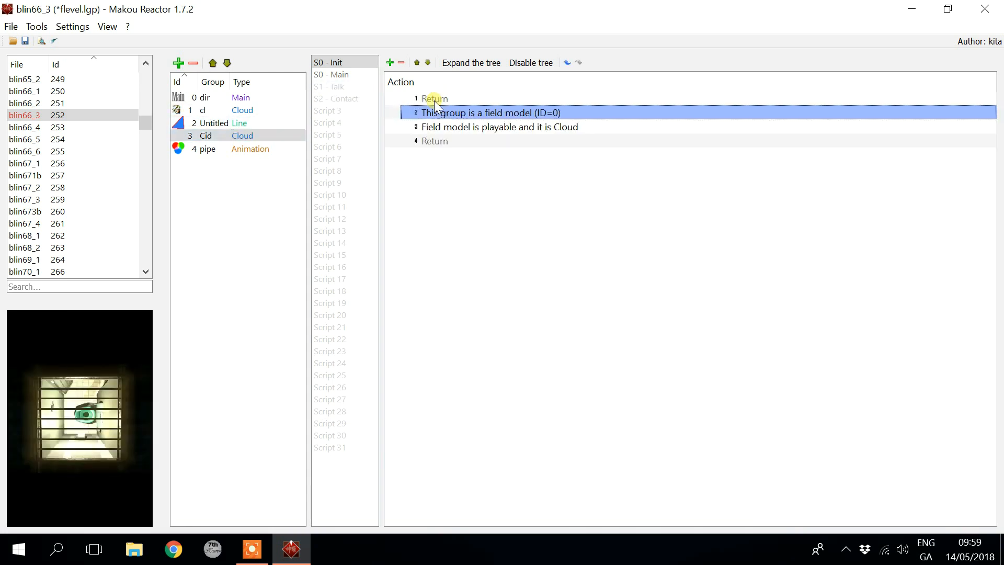
left_click(434, 100)
key("Delete")
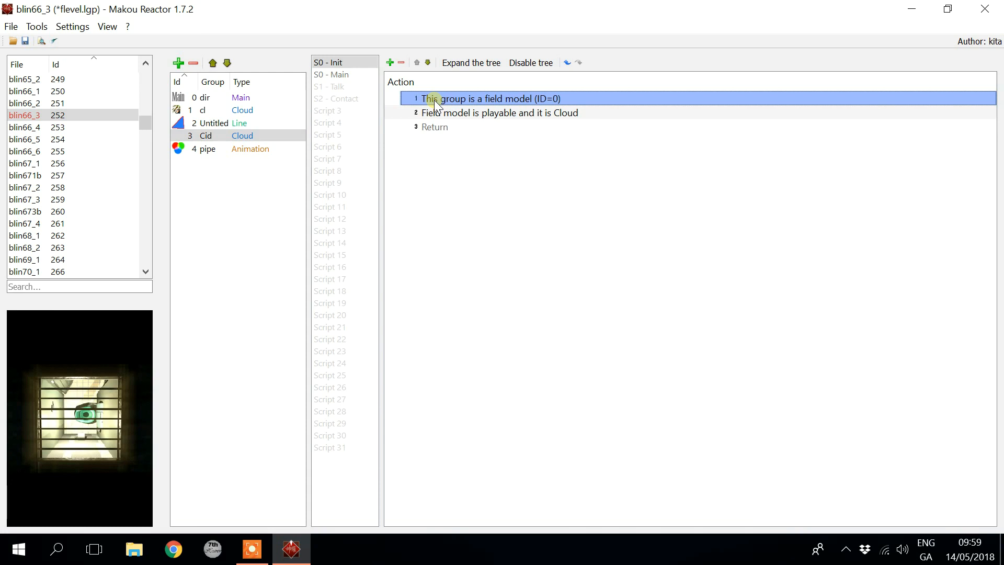
left_click(451, 127)
left_click(539, 99)
Step: Set the field model ID in the Cid group's S0 - Init to 1
left_click(246, 110)
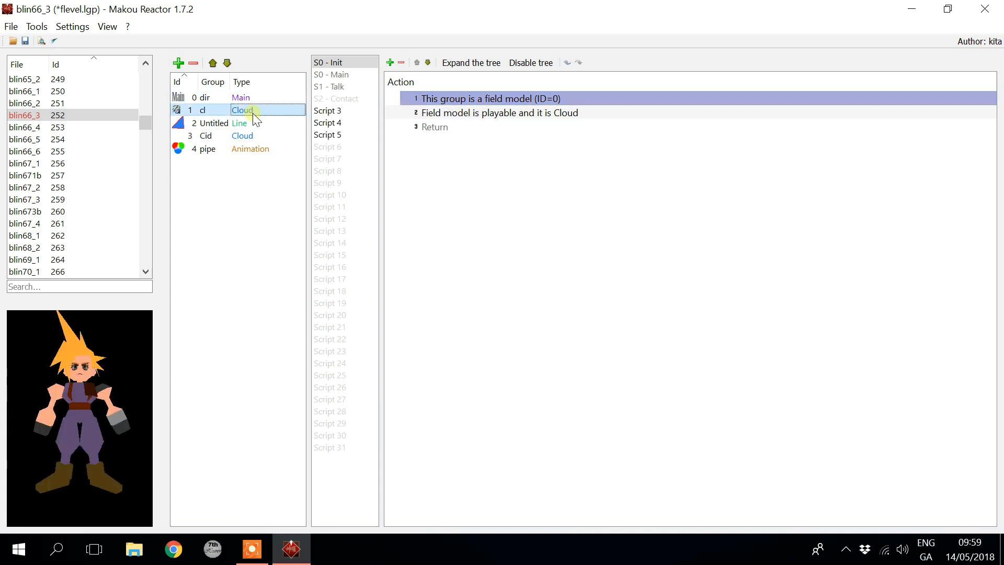
left_click(236, 124)
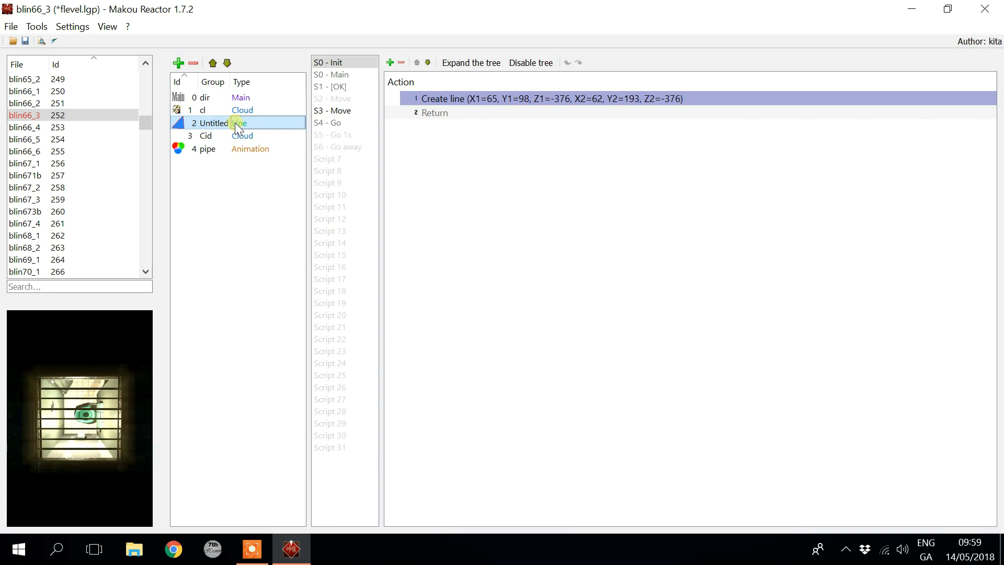
left_click(224, 137)
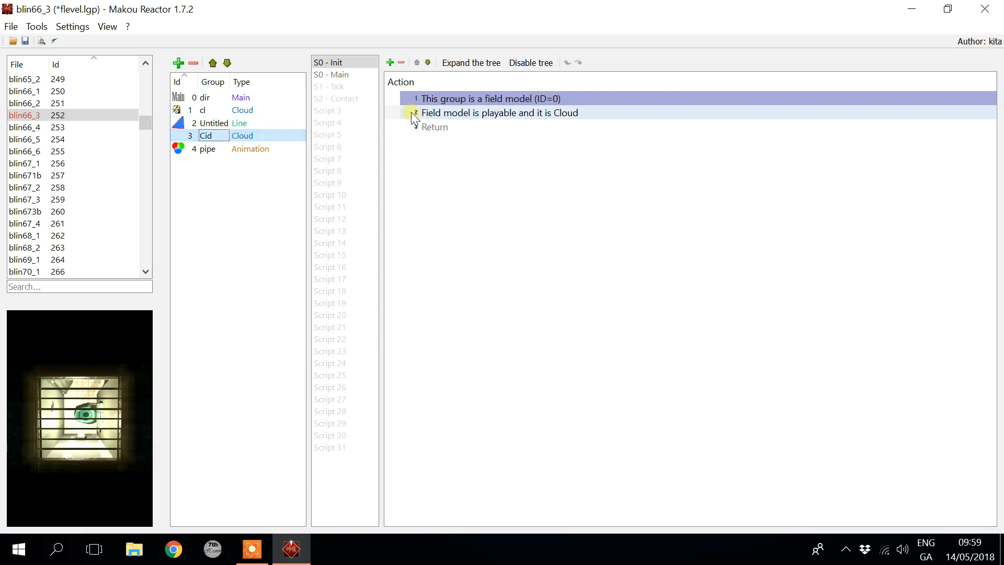
double_click(502, 97)
double_click(528, 269)
scroll(529, 269, "up", 1)
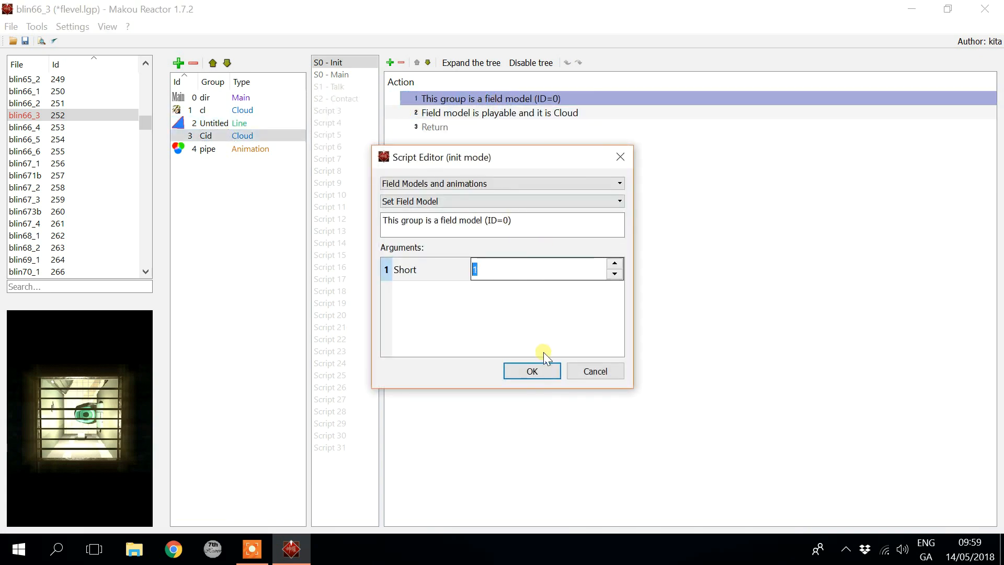
left_click(539, 370)
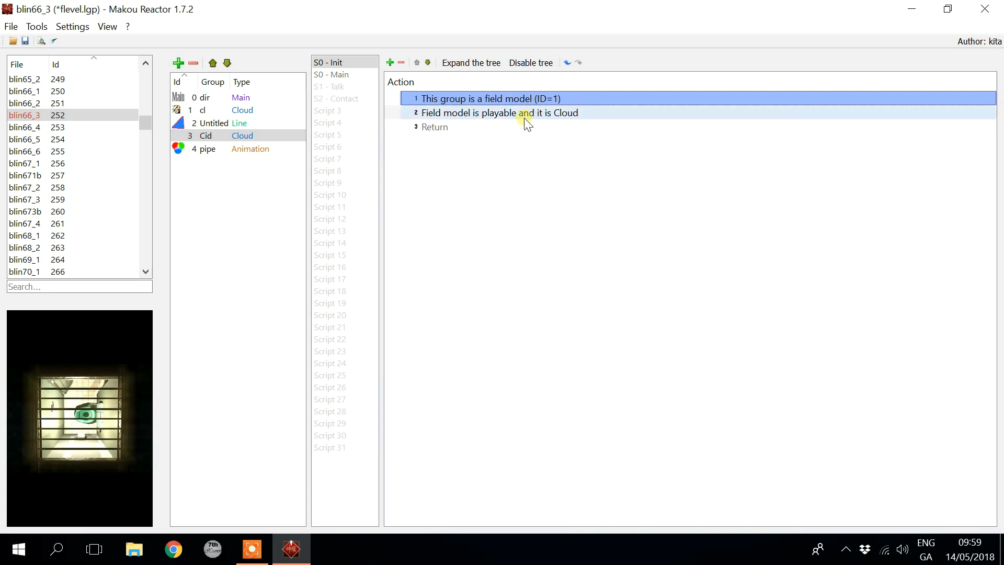
Step: Change the playable character in the Cid group's S0 - Init to Cid
double_click(552, 113)
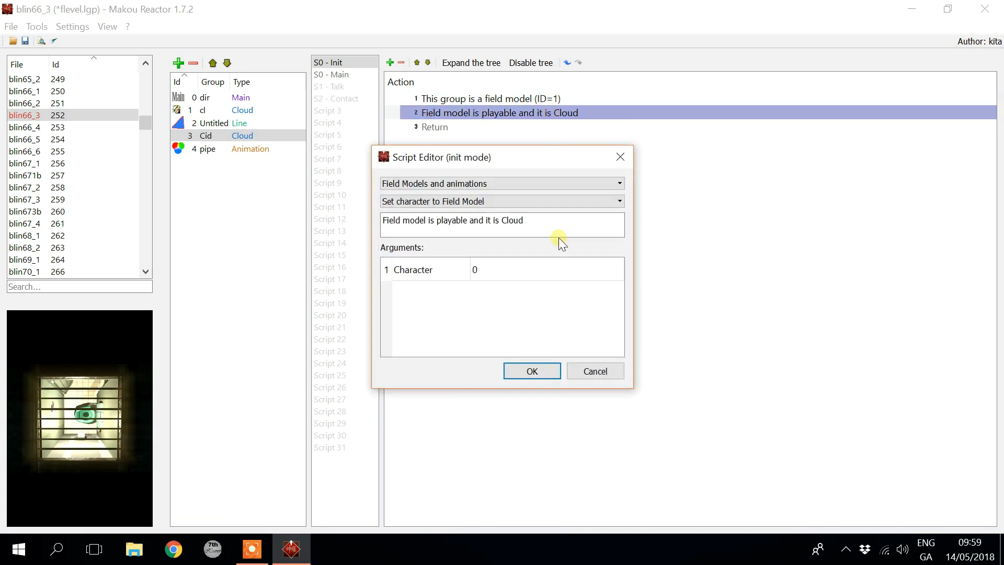
double_click(527, 277)
left_click(529, 272)
scroll(542, 340, "down", 7)
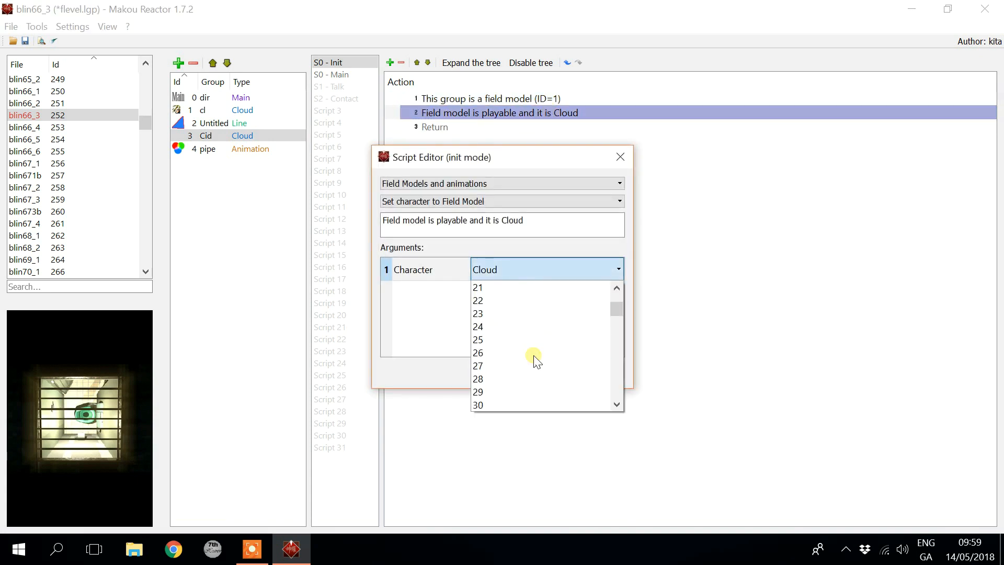
scroll(534, 358, "up", 7)
scroll(531, 358, "down", 1)
left_click(530, 354)
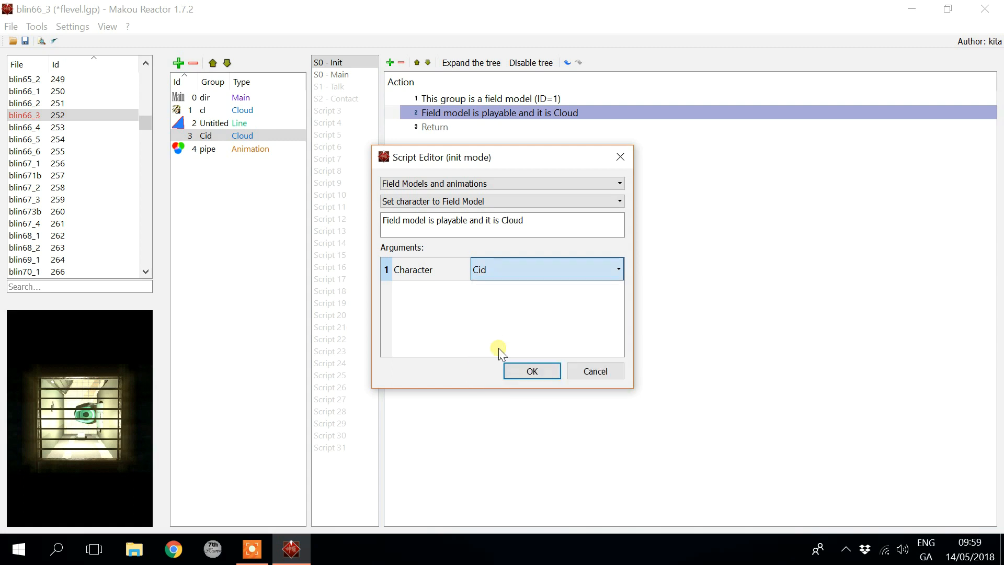
left_click(533, 371)
left_click(486, 127)
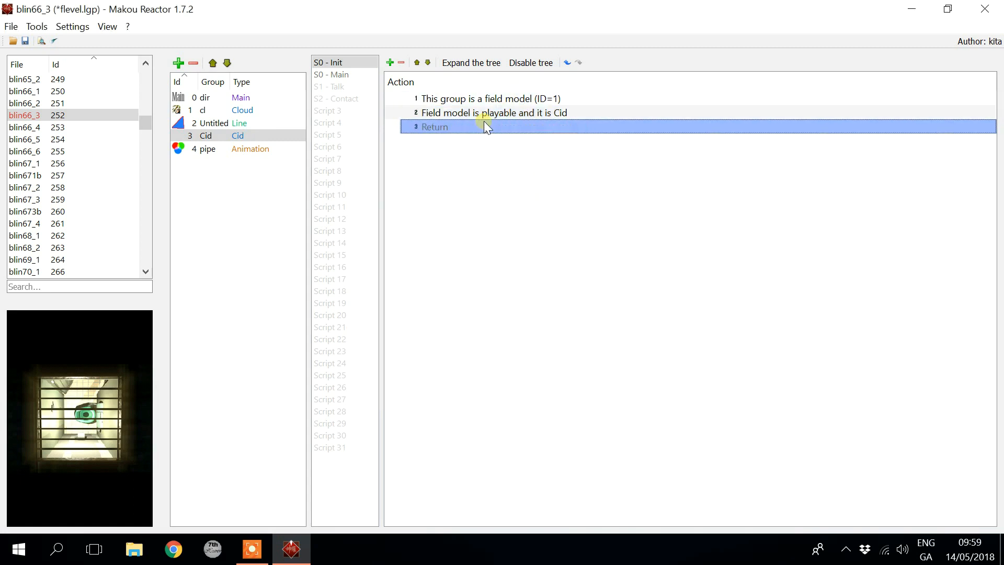
left_click(481, 112)
left_click(476, 99)
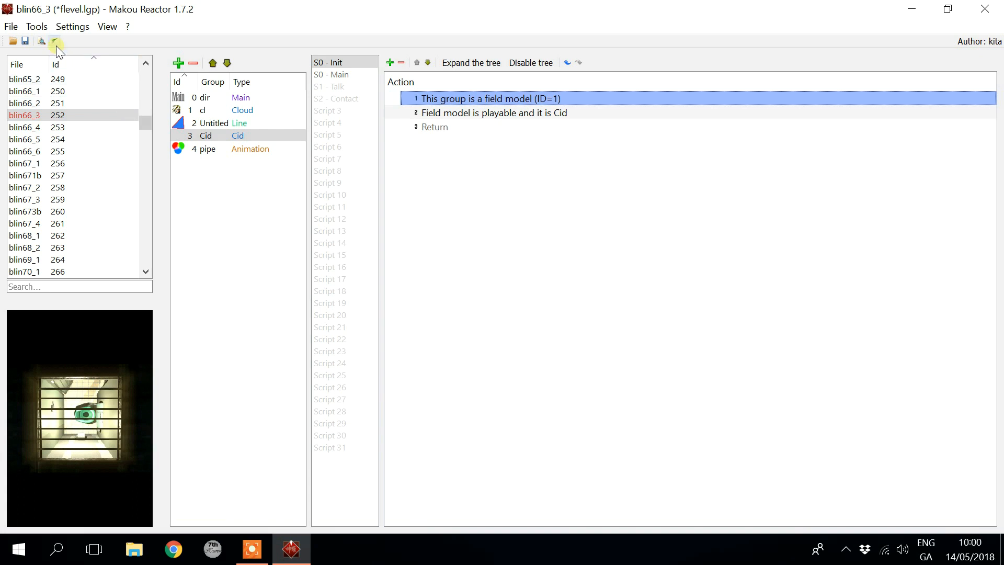
Step: Start adding a model to the field's Field Models and preview GXEF.HRC
left_click(38, 27)
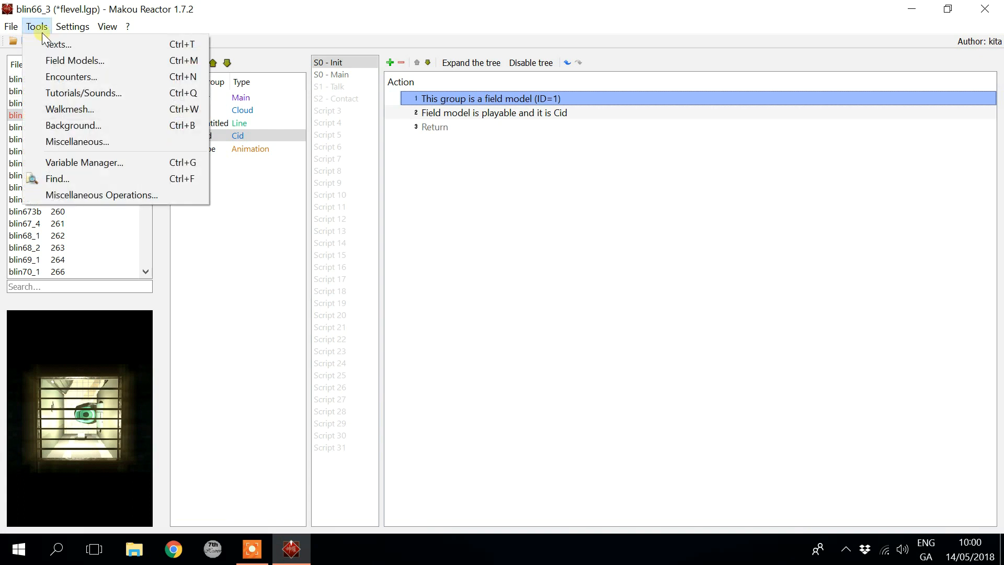
left_click(104, 63)
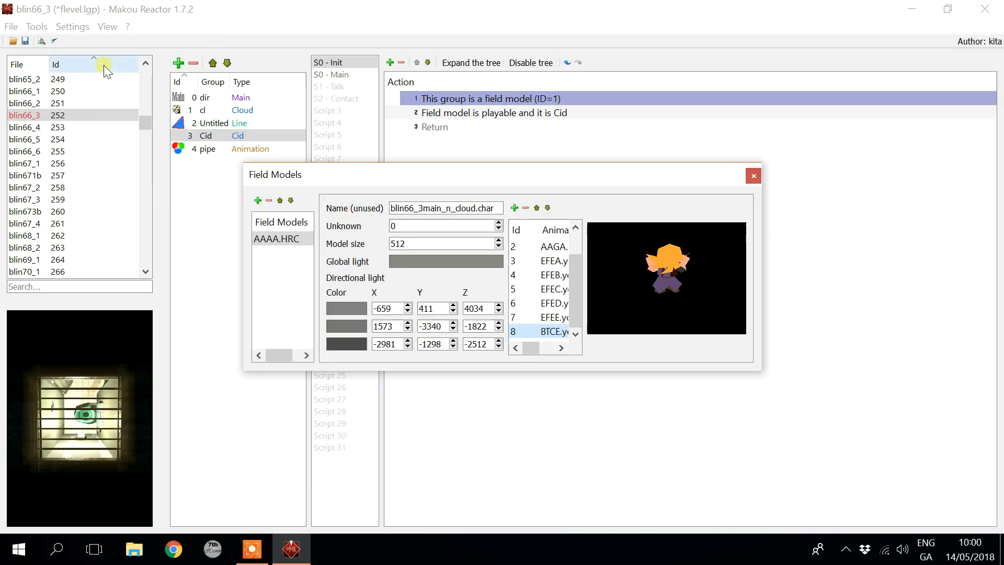
left_click(257, 200)
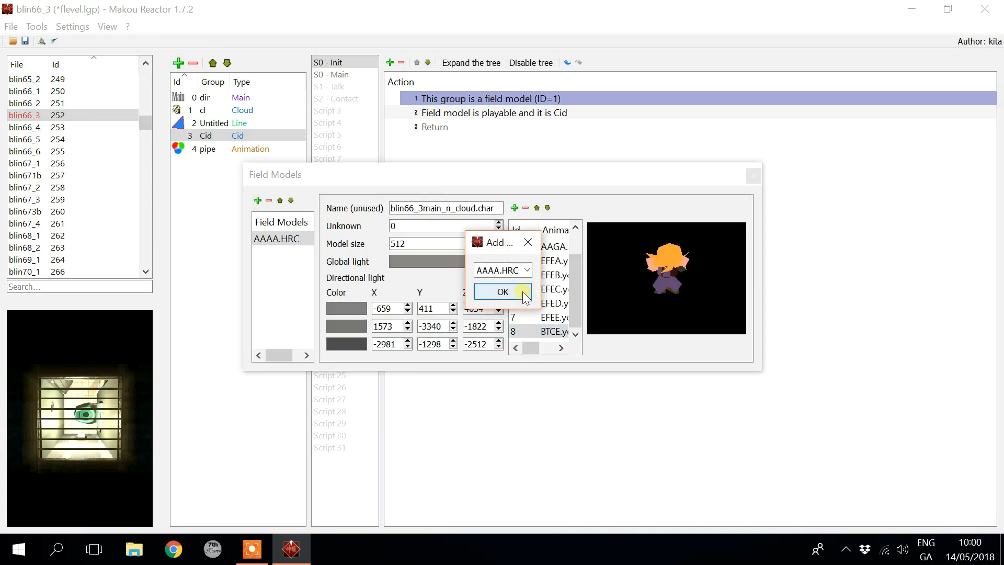
left_click(527, 270)
scroll(512, 358, "down", 5)
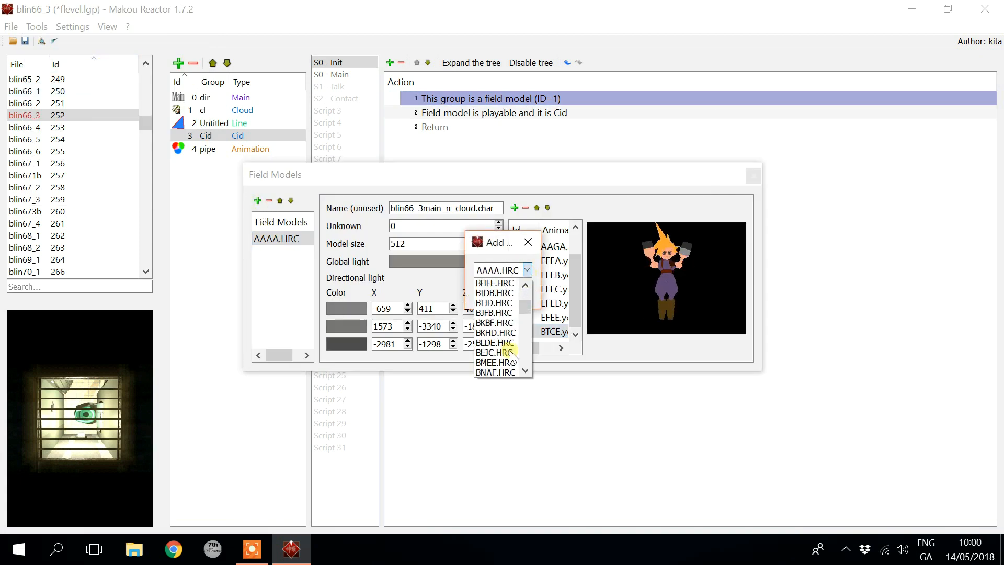
scroll(511, 357, "down", 1)
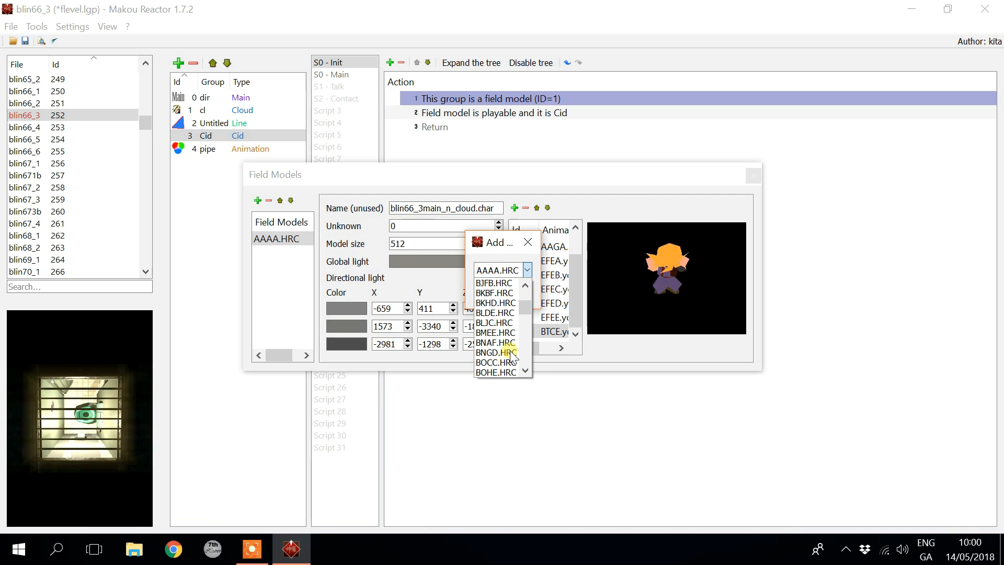
scroll(511, 366, "down", 10)
scroll(510, 368, "down", 10)
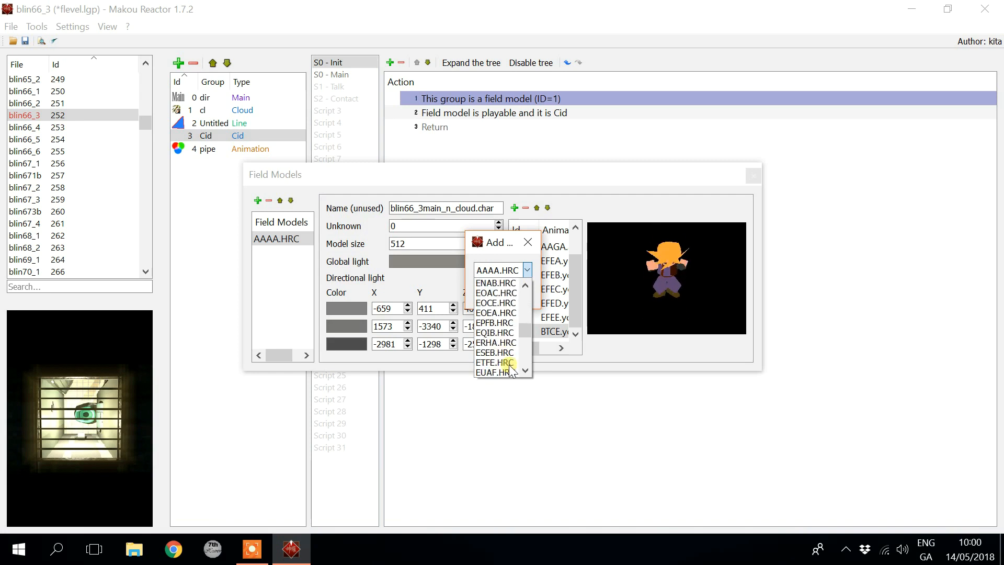
left_click(494, 333)
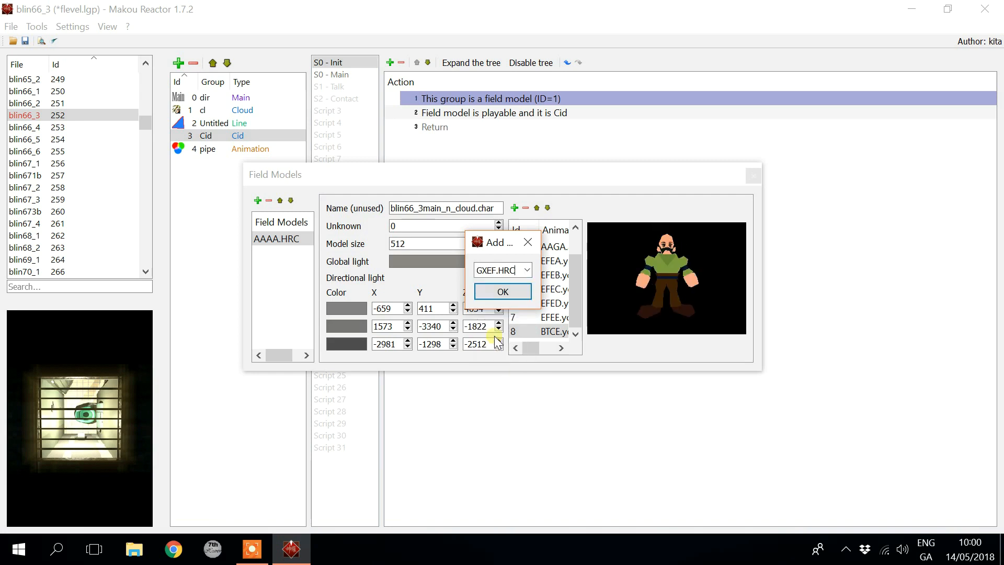
Step: Preview the models listed before GXEF.HRC one by one, back to GMHA.HRC
key("Up")
key("Up")
key("Up")
key("Up")
key("Up")
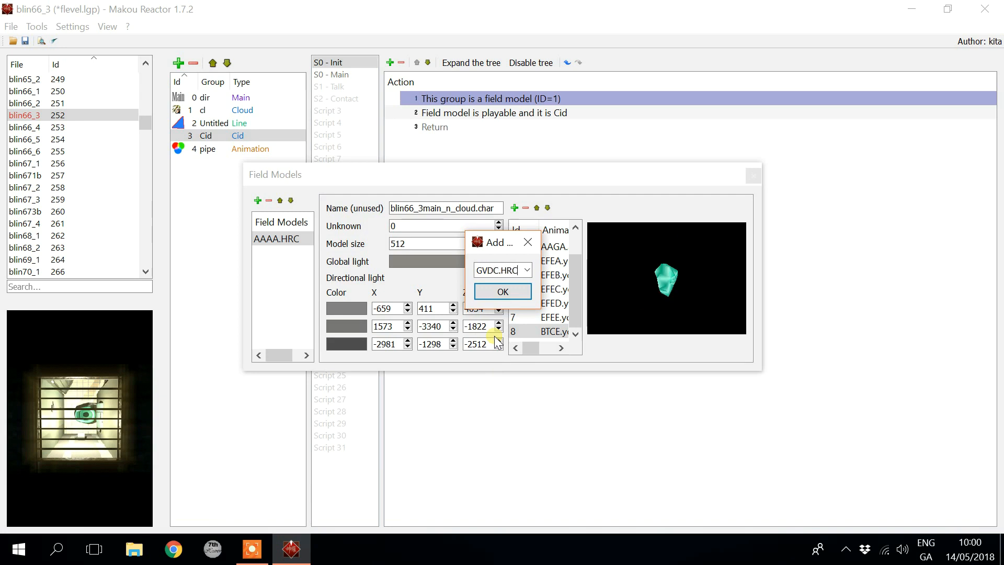
key("Up")
key("Up")
key("Up")
key("Up")
key("Up")
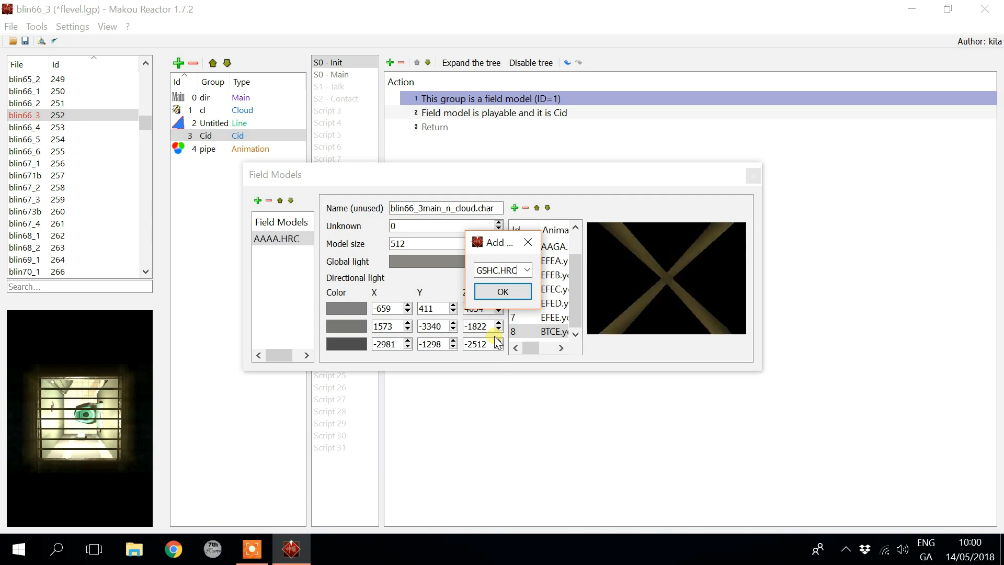
key("Up")
key("Up")
key("Up")
key("Up")
key("Up")
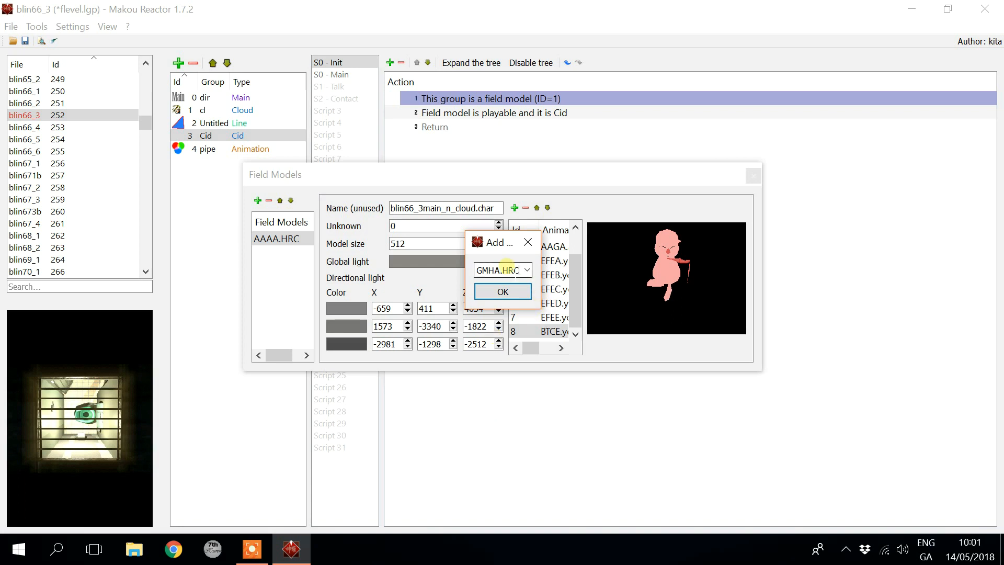
left_click(527, 271)
left_click(525, 271)
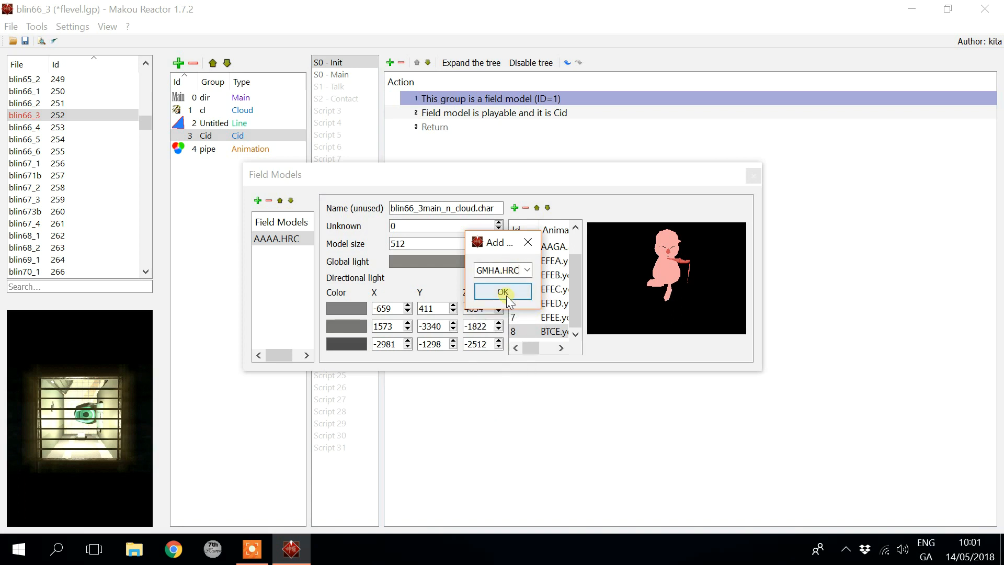
Step: Step back through the models before GMHA.HRC and add GEHD.HRC to the field models
key("Up")
key("Up")
key("Up")
key("Up")
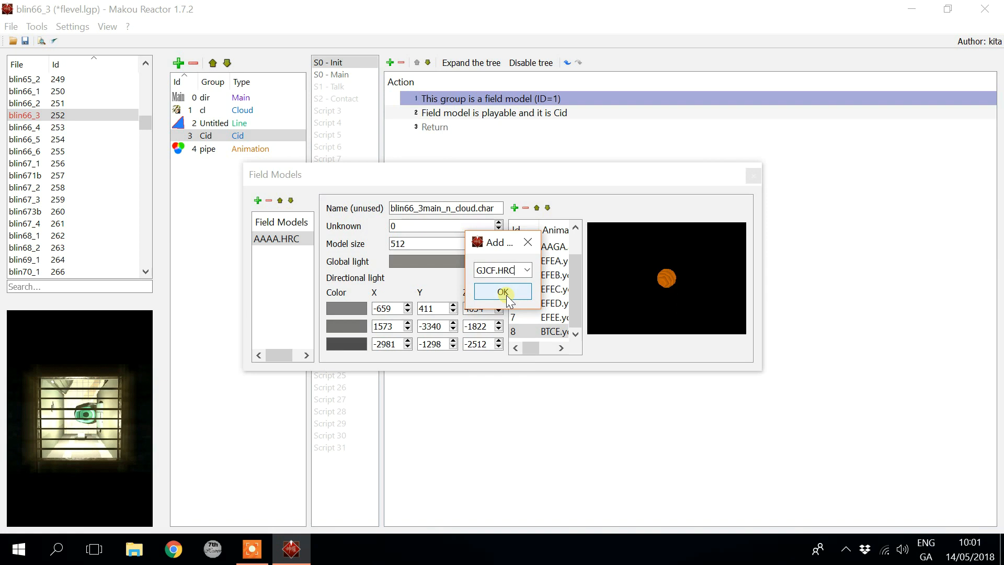
key("Up")
key("Up")
key("Up")
key("Up")
key("Up")
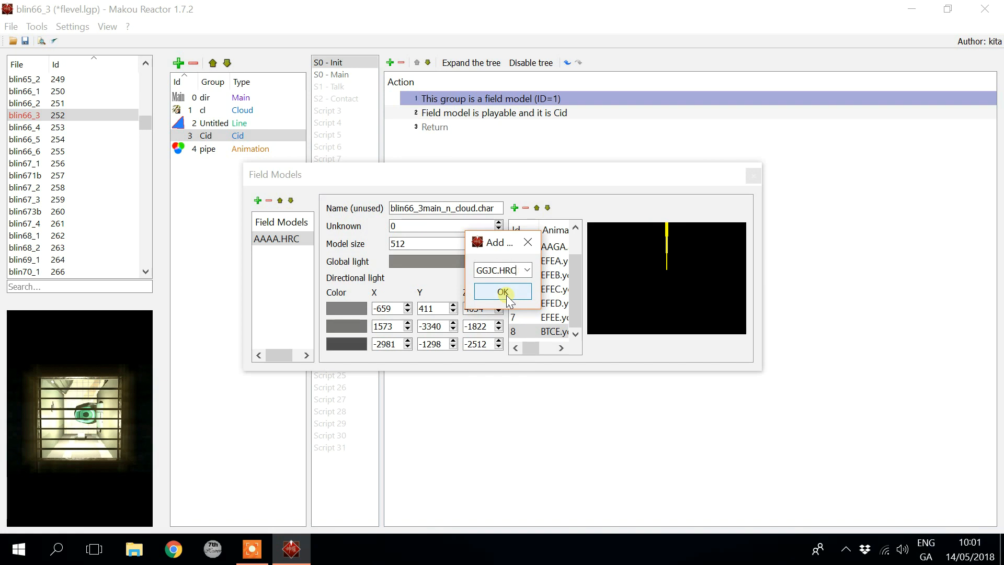
key("Up")
key("Up")
key("Up")
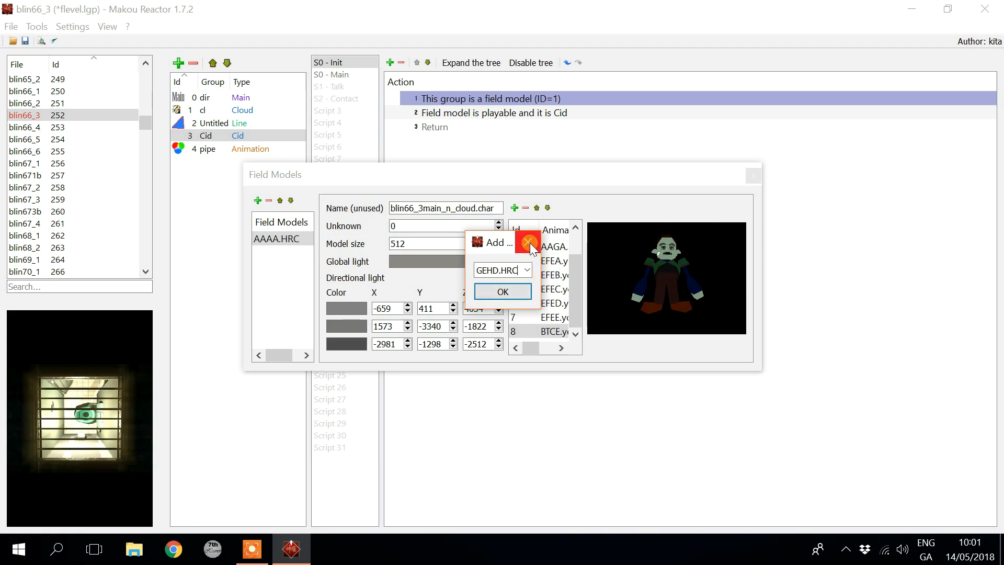
left_click(503, 291)
Step: Add the animation acfe to the GEHD.HRC field model and close the Field Models window
left_click(284, 253)
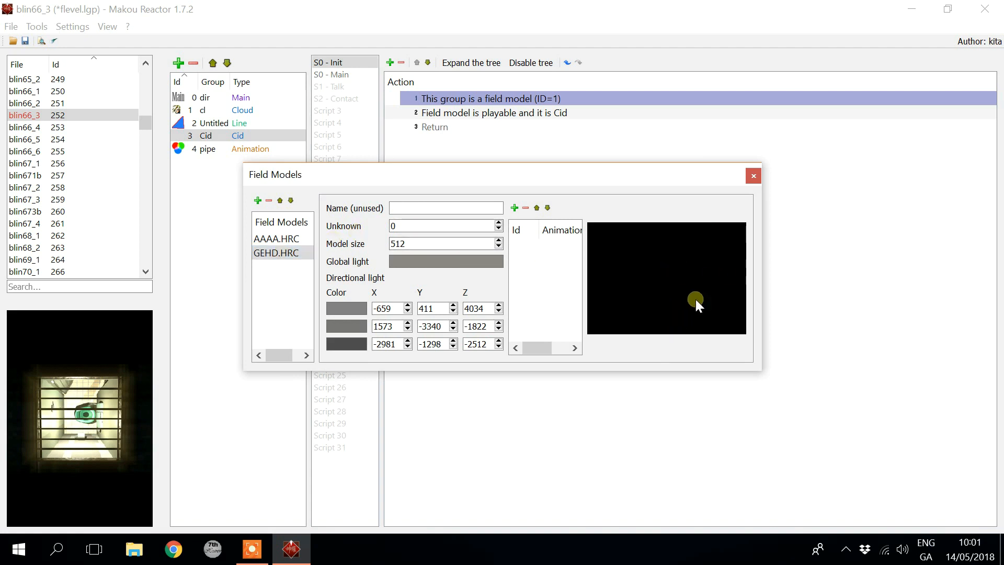
left_click(514, 208)
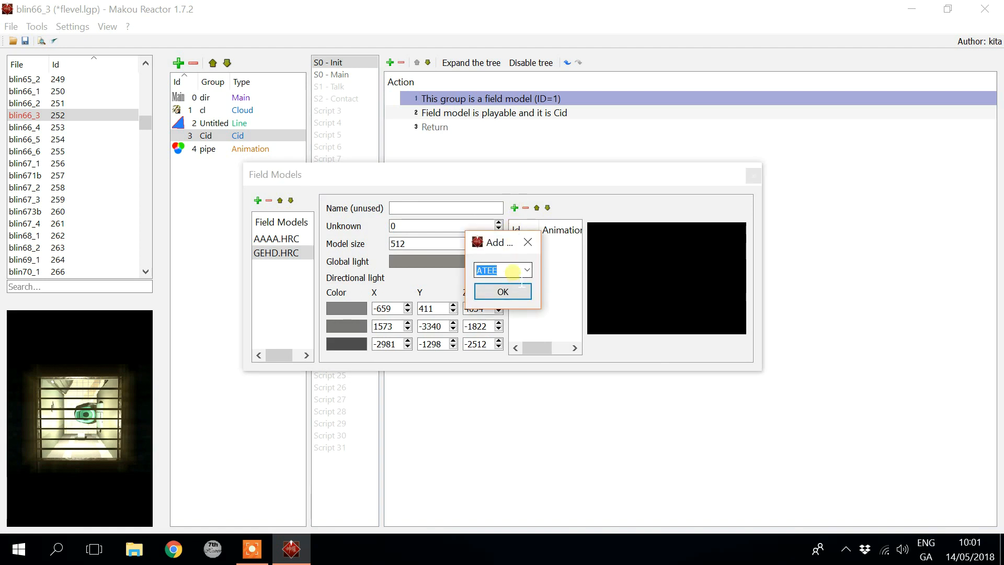
type("acfe")
key("Return")
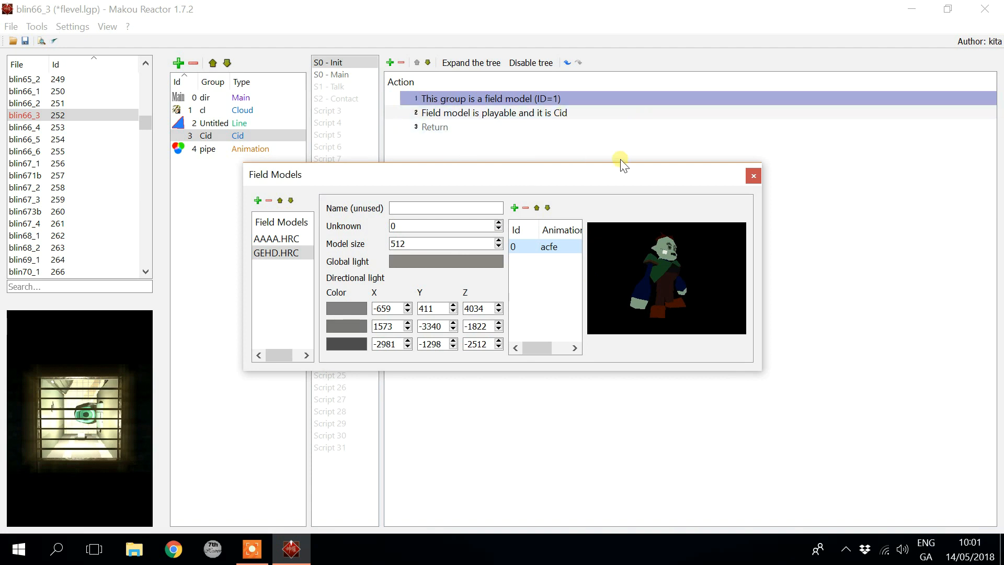
left_click(560, 113)
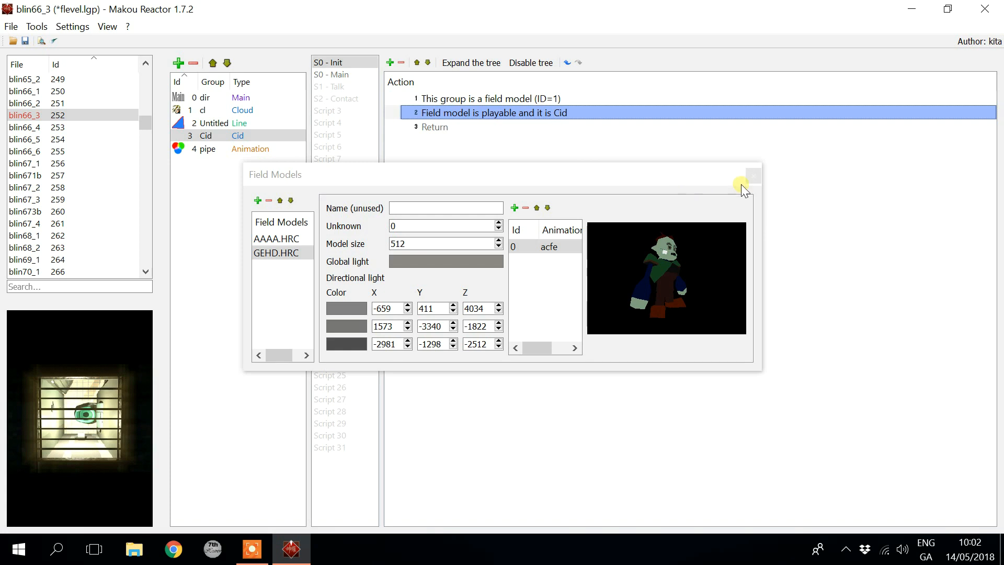
left_click(754, 176)
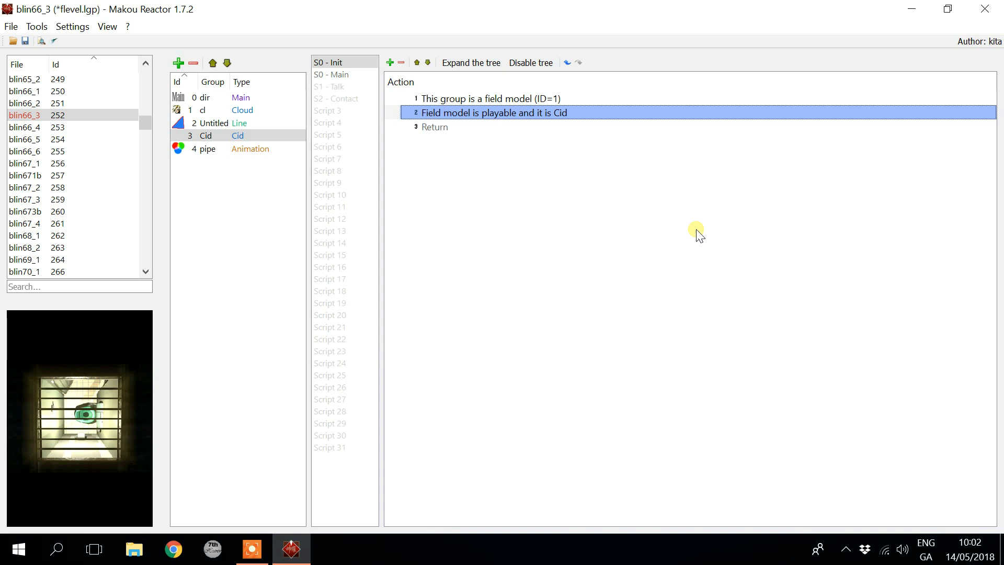
Step: Export the current field to the Desktop as a PC Field file named blin66_3
left_click(561, 276)
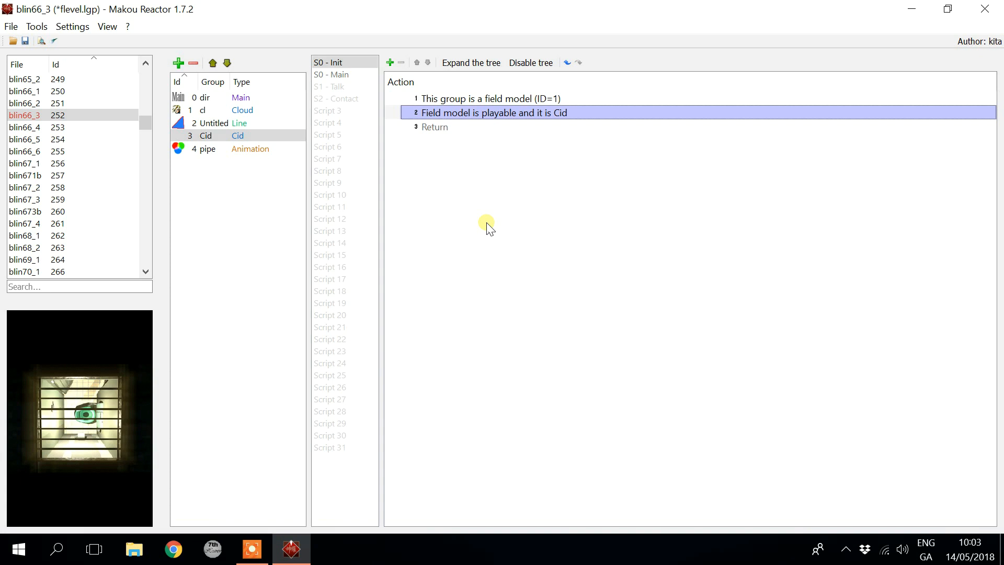
left_click(11, 26)
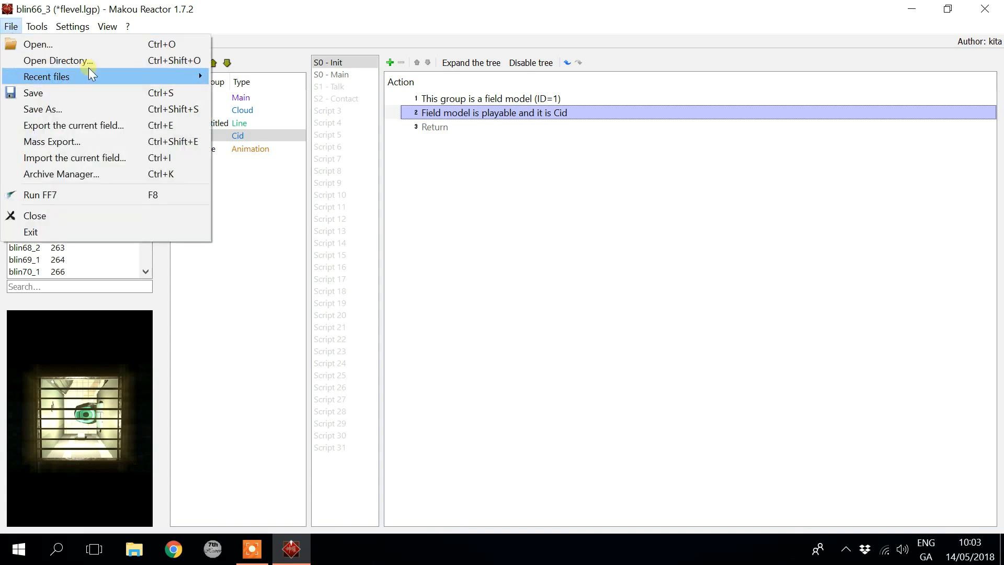
left_click(95, 125)
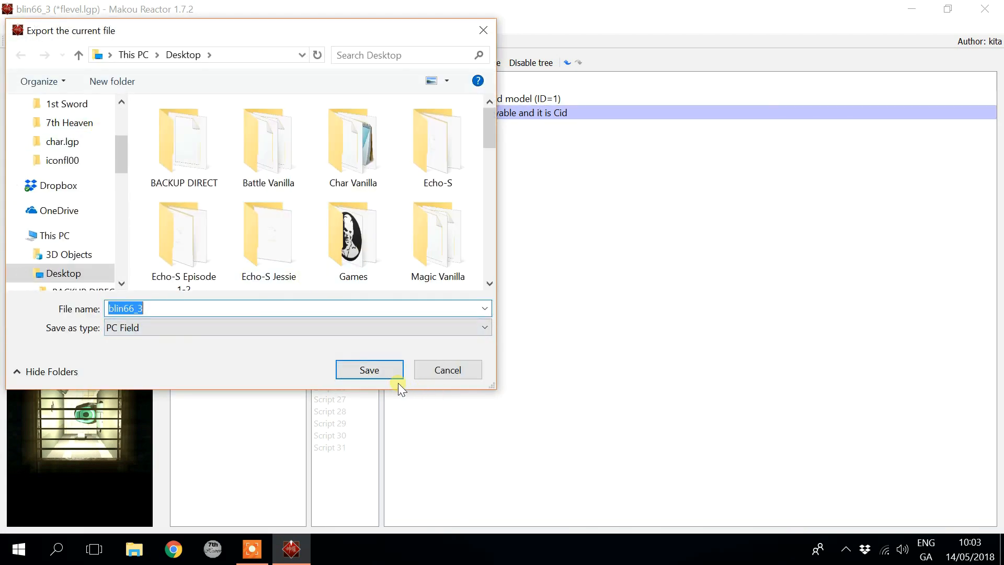
left_click(377, 374)
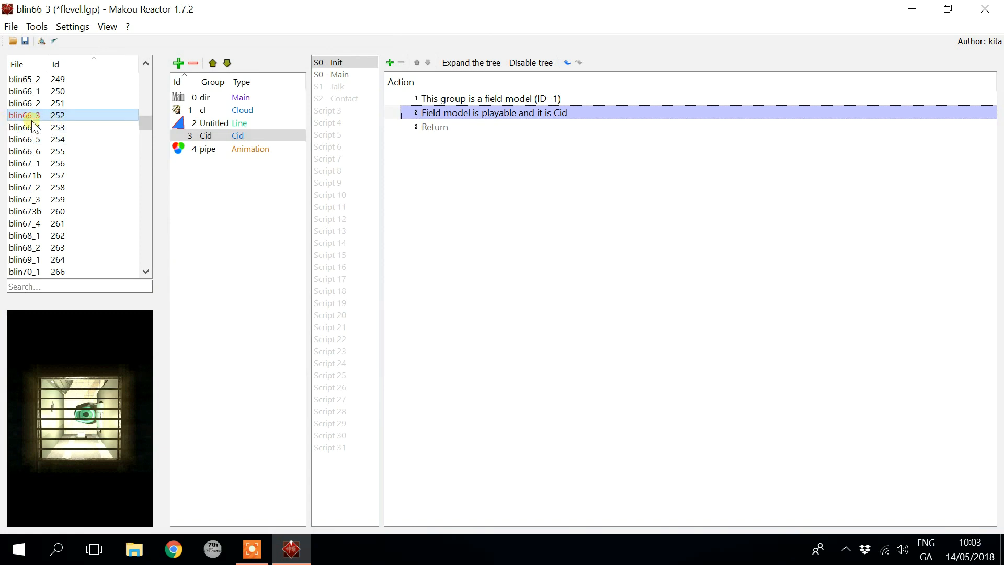
Step: Show the desktop, move the exported blin66_3 file to the empty middle area and select it
left_click(1002, 549)
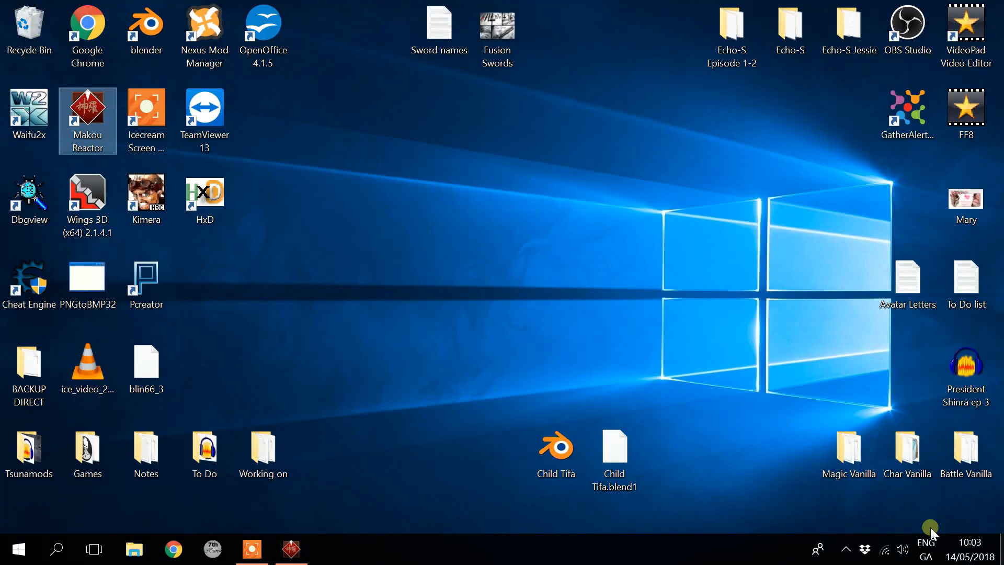
left_click_drag(143, 397, 470, 368)
left_click_drag(461, 248, 528, 259)
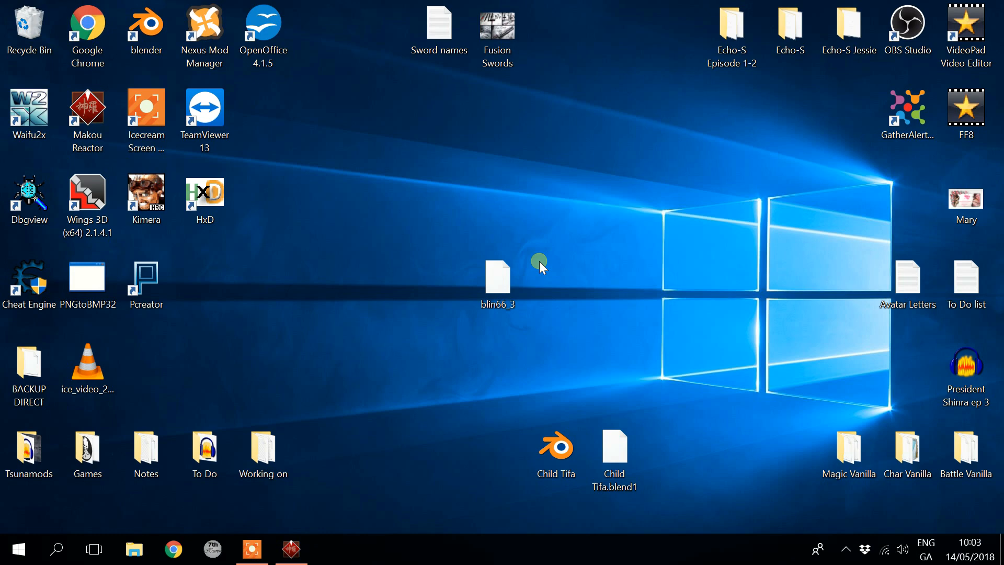
left_click(290, 548)
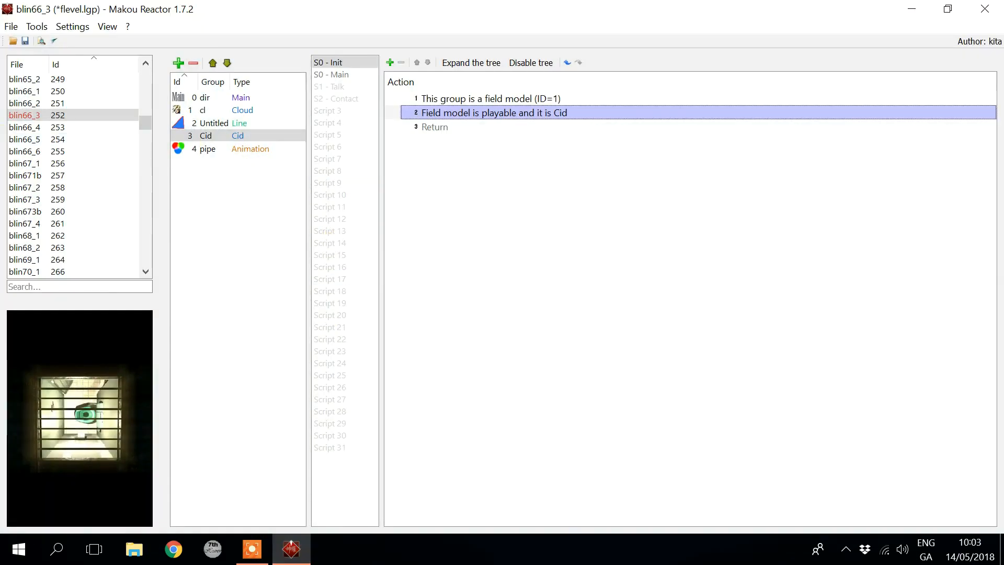
left_click(999, 555)
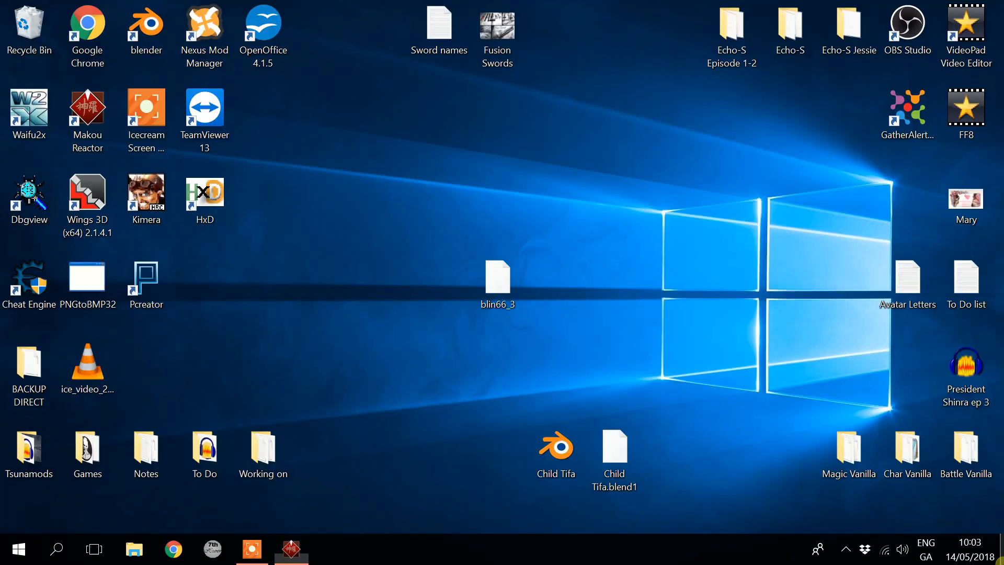
left_click(498, 271)
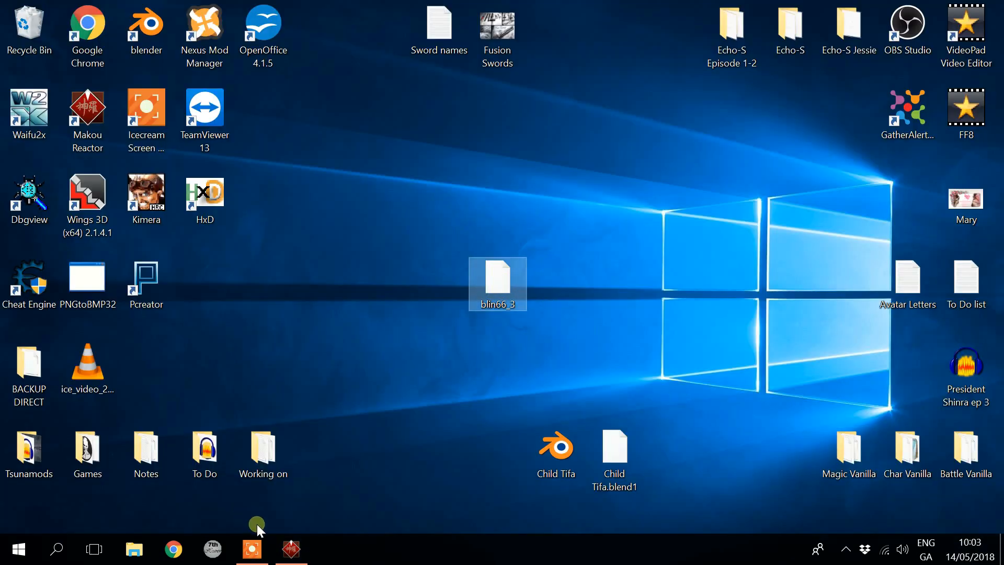
Step: Switch back to Makou Reactor, open the Desktop directory as PC field files, and view the Cid group's model in blin66_3
left_click(291, 549)
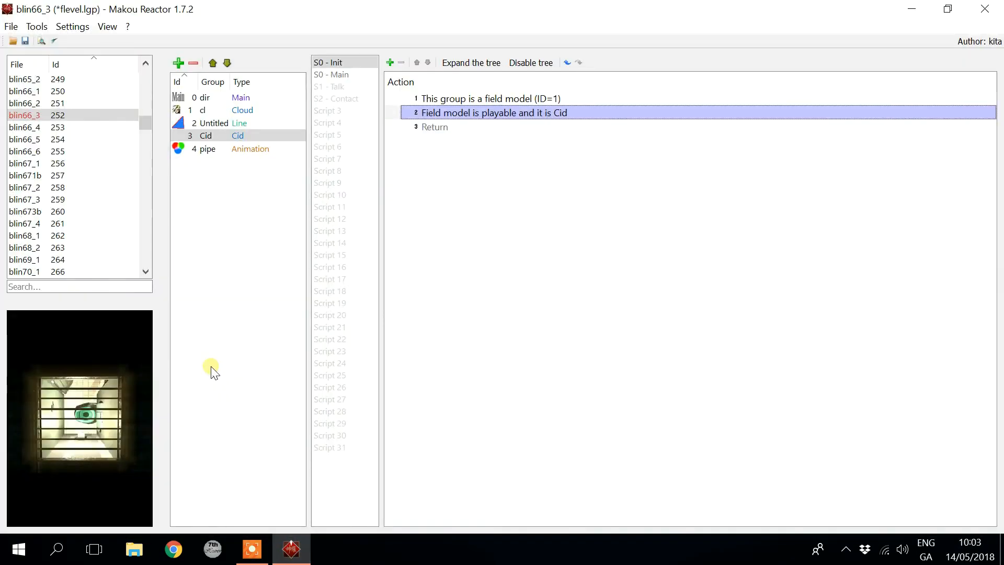
left_click(16, 26)
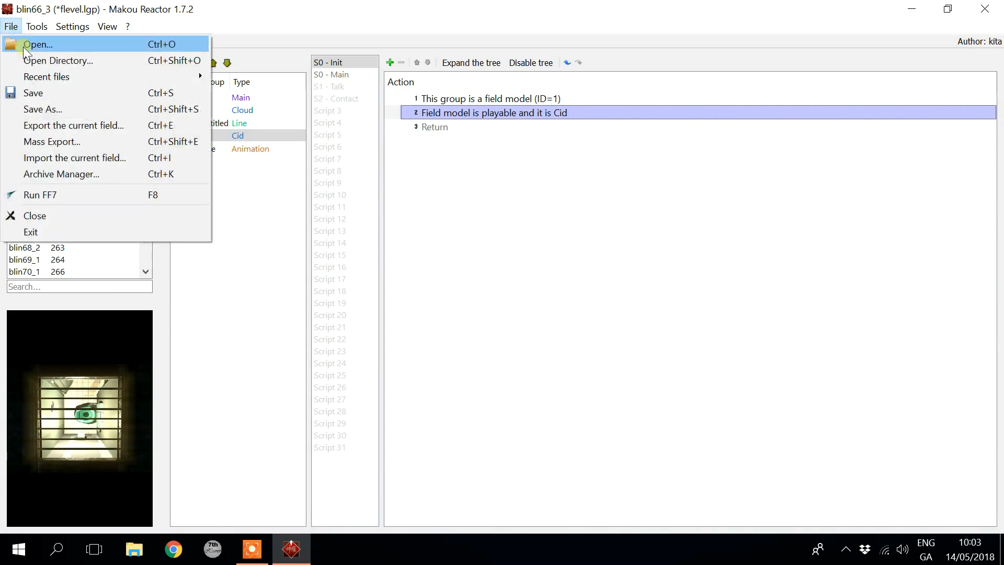
left_click(102, 59)
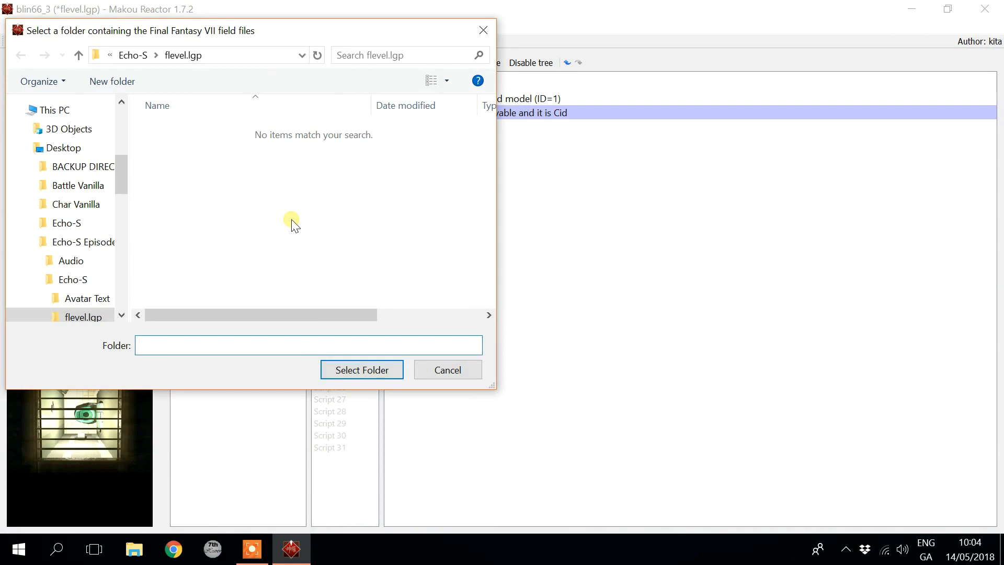
scroll(93, 218, "up", 1)
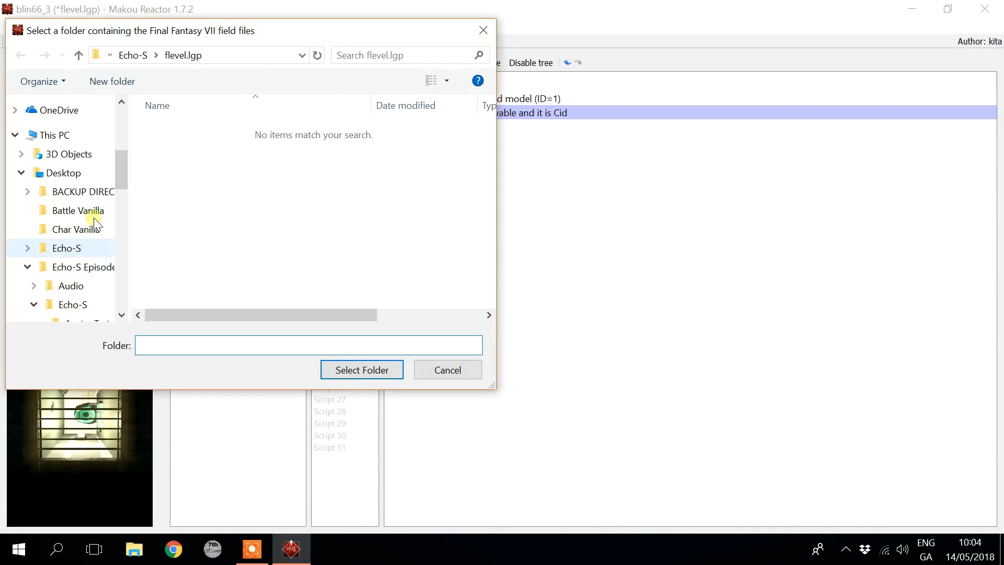
left_click(73, 174)
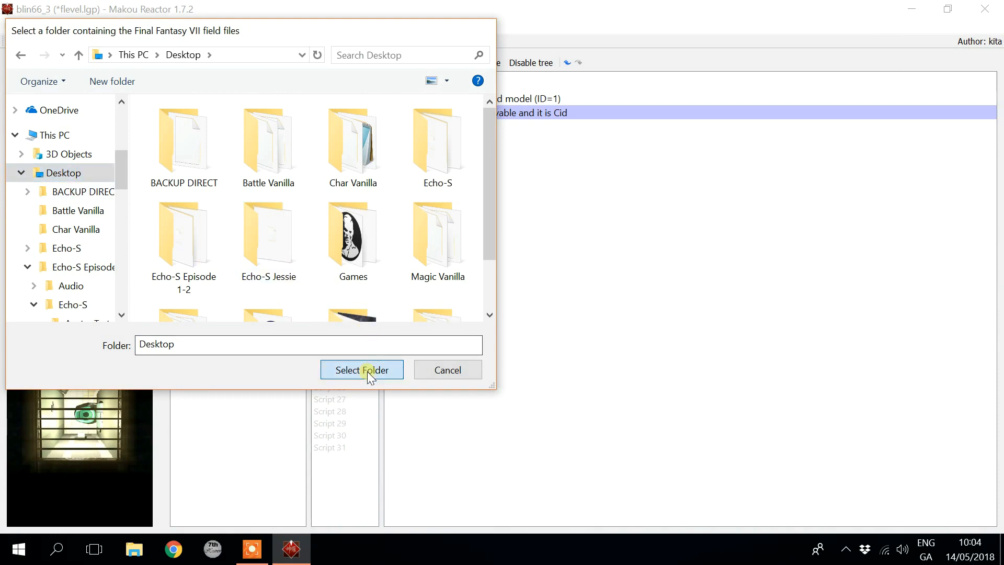
left_click(367, 370)
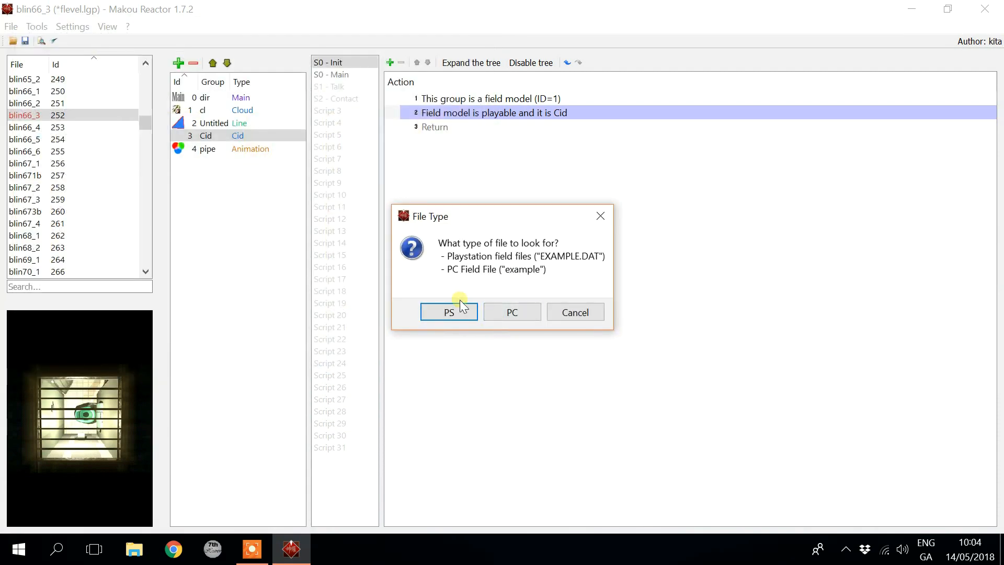
left_click(522, 314)
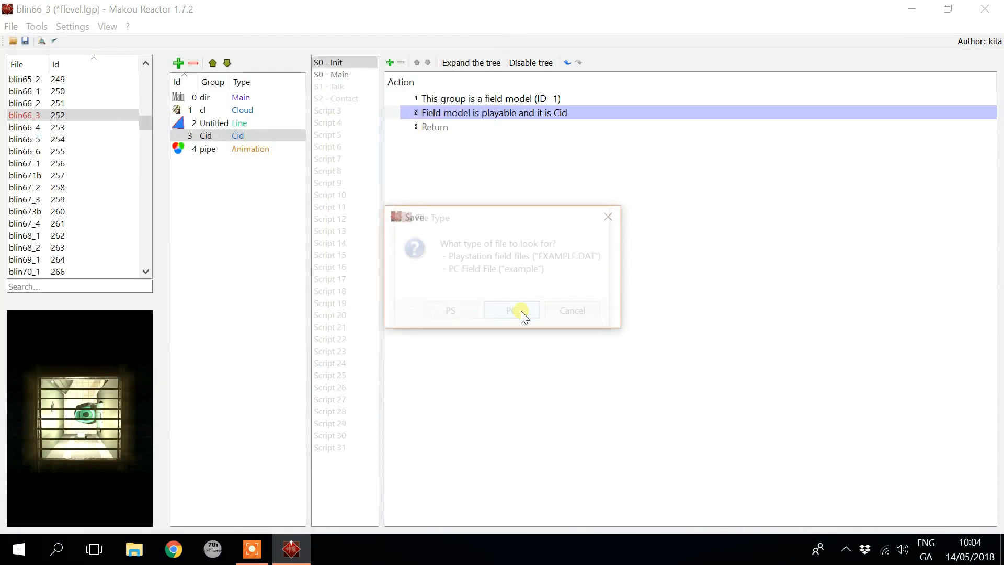
left_click(519, 310)
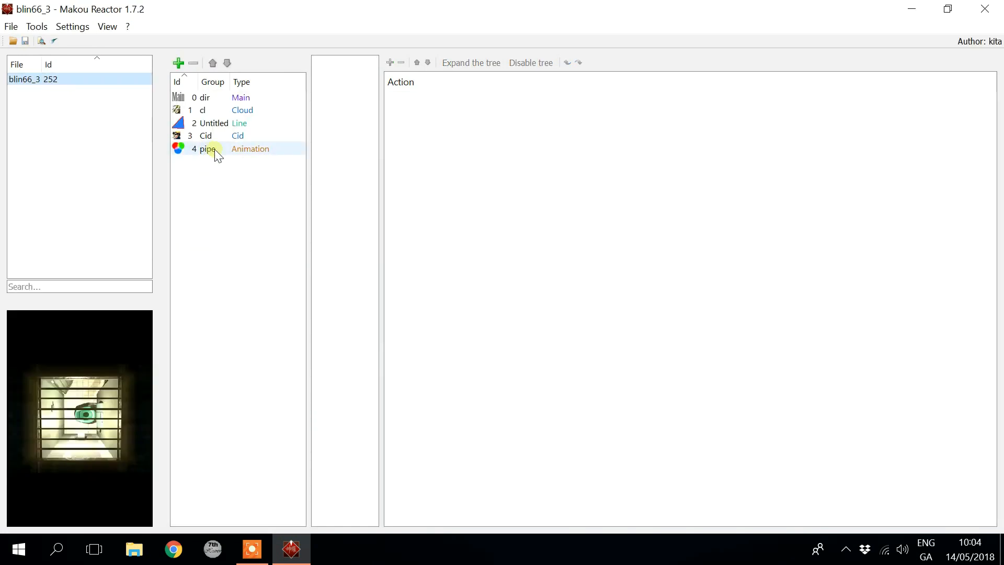
left_click(242, 136)
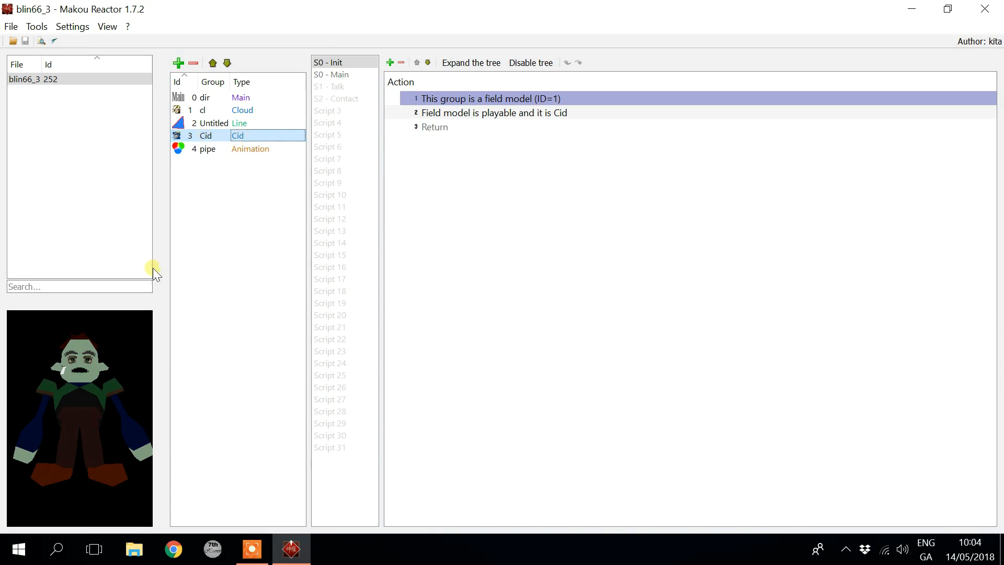
left_click_drag(77, 353, 122, 413)
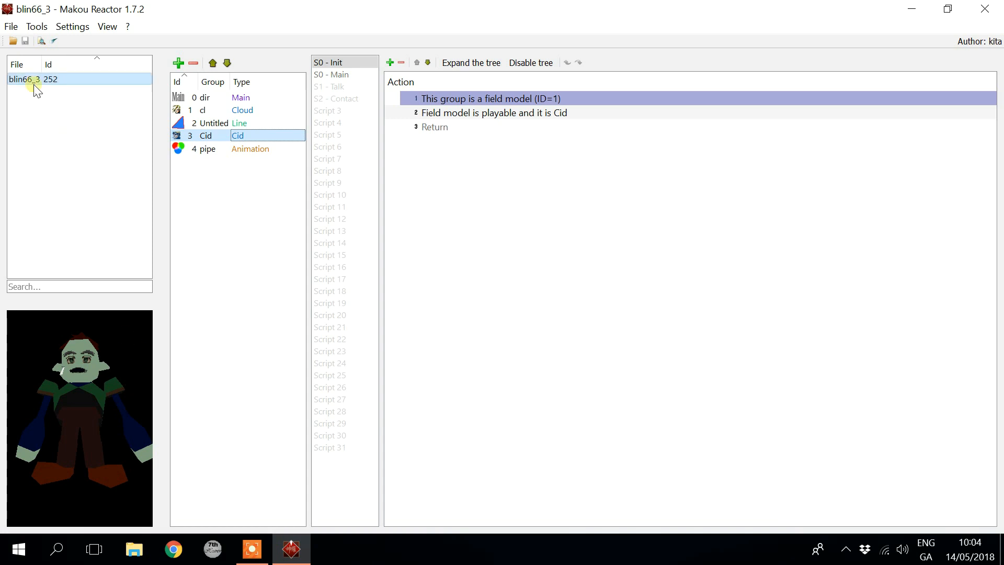
Step: Set up a Mass Export of blin66_3 with only fields enabled as FIELD File PC, browse for an export directory, and cancel the export
left_click(12, 27)
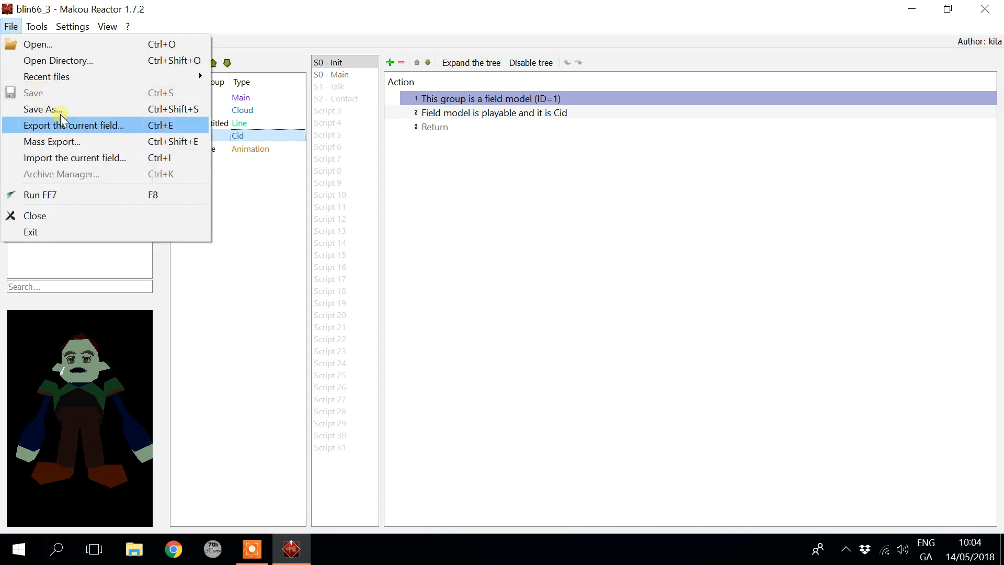
left_click(79, 141)
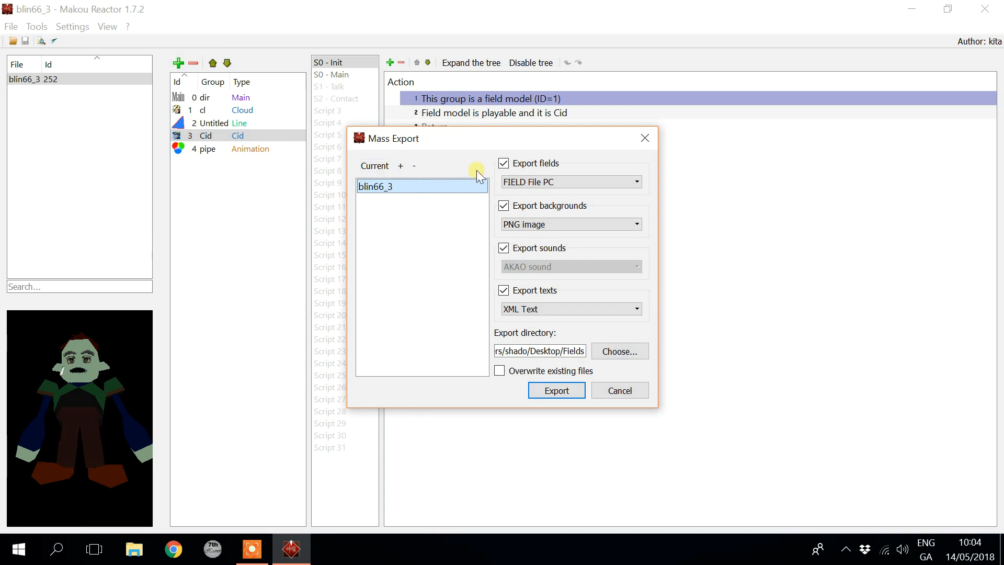
left_click(528, 164)
left_click(528, 164)
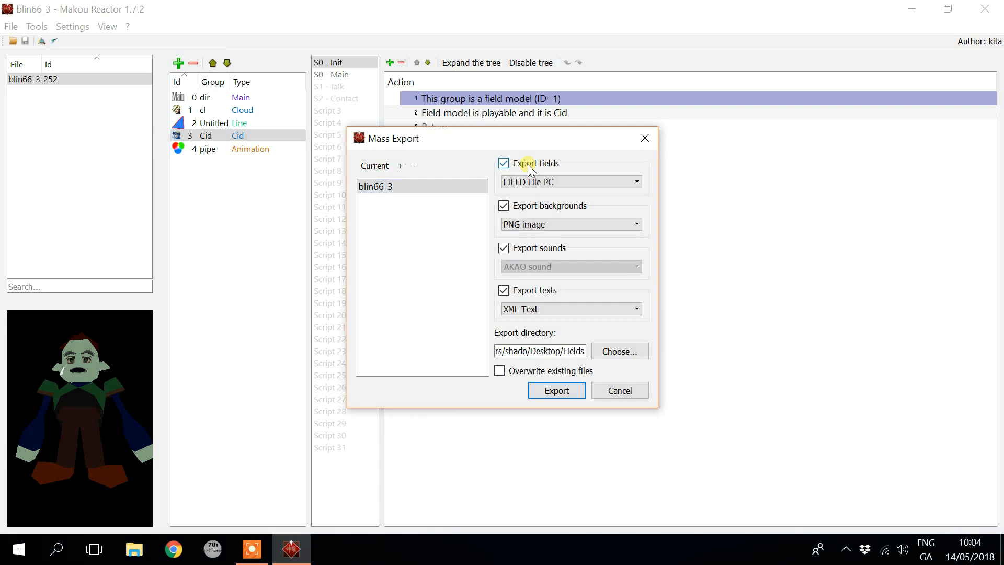
left_click(551, 226)
left_click(550, 226)
left_click(503, 206)
left_click(504, 249)
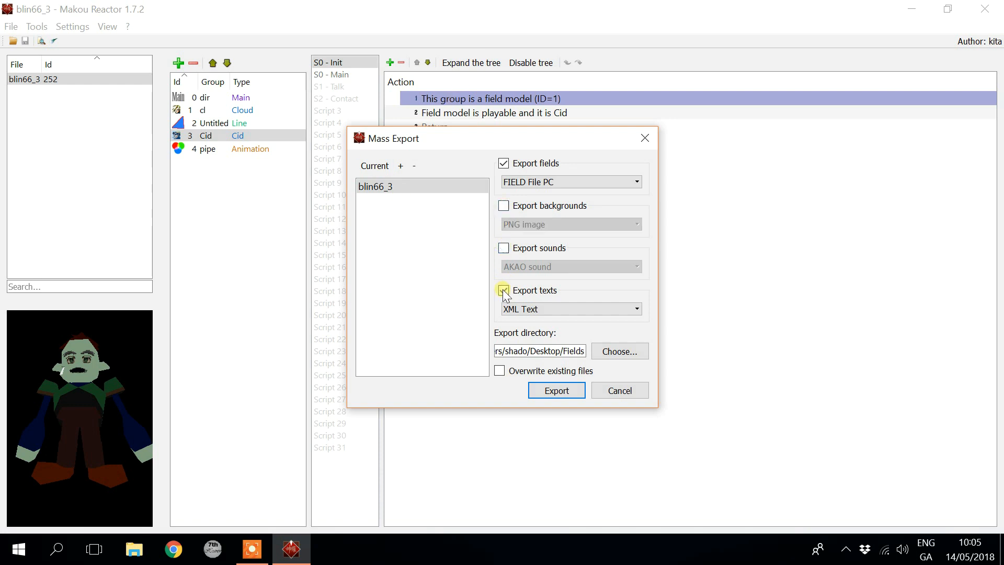
left_click(504, 290)
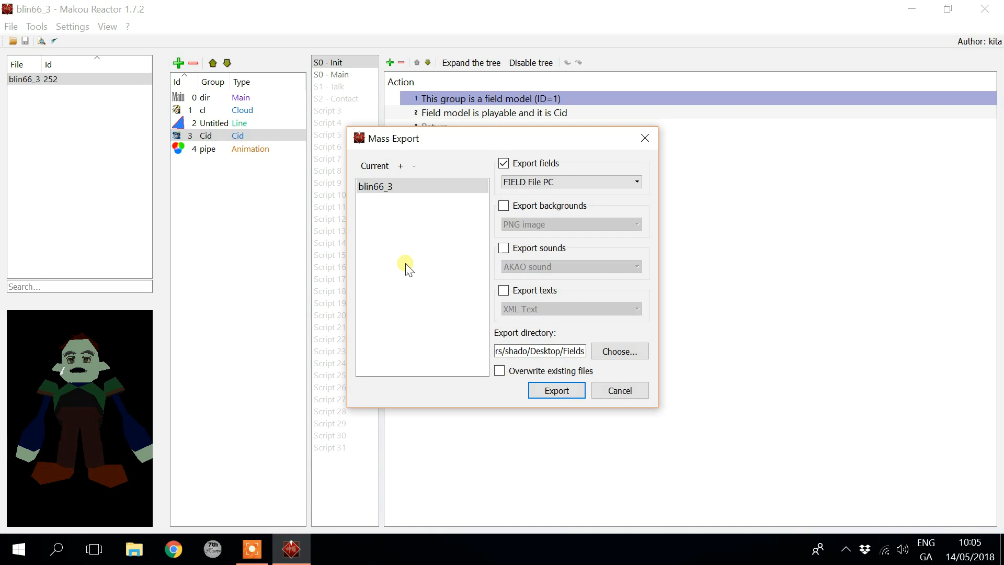
left_click(632, 346)
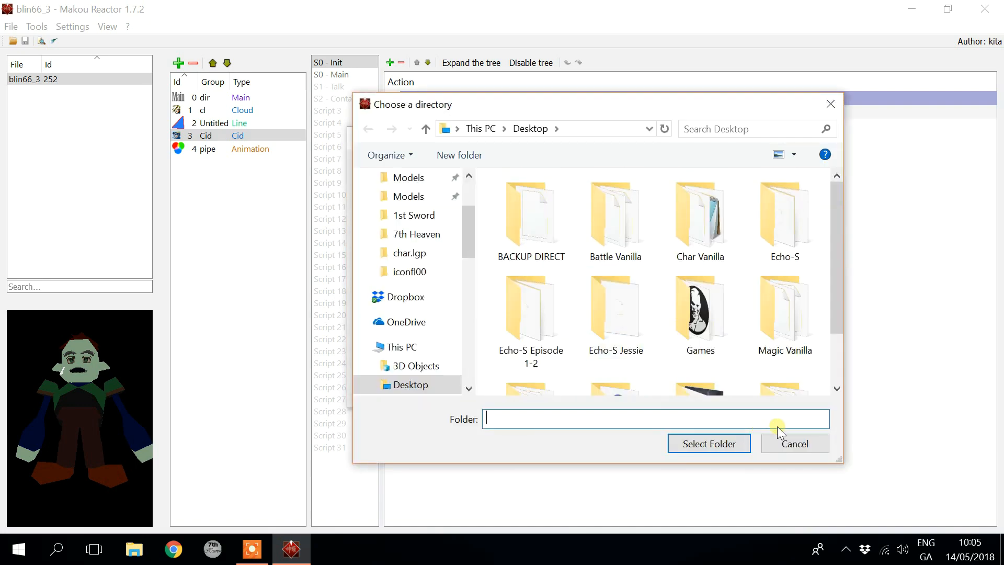
left_click(794, 443)
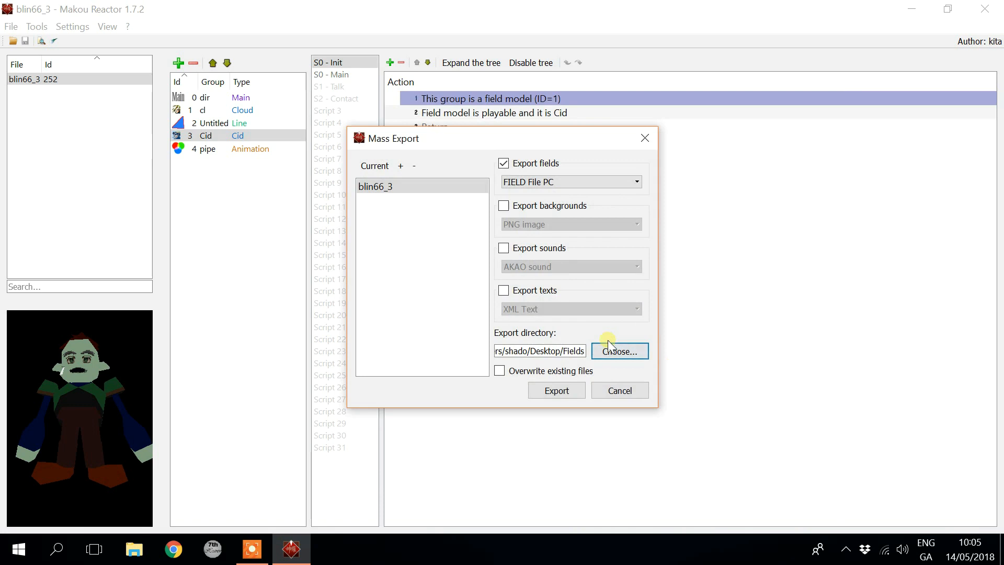
left_click(627, 389)
Step: Close Makou Reactor and open the Final Fantasy 7 game folder in File Explorer
left_click(985, 9)
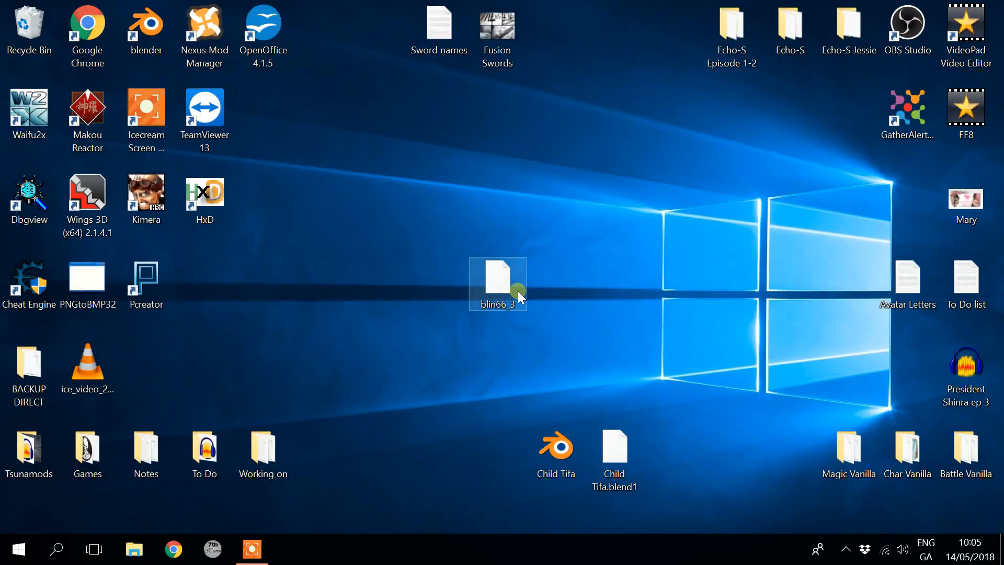
left_click(377, 279)
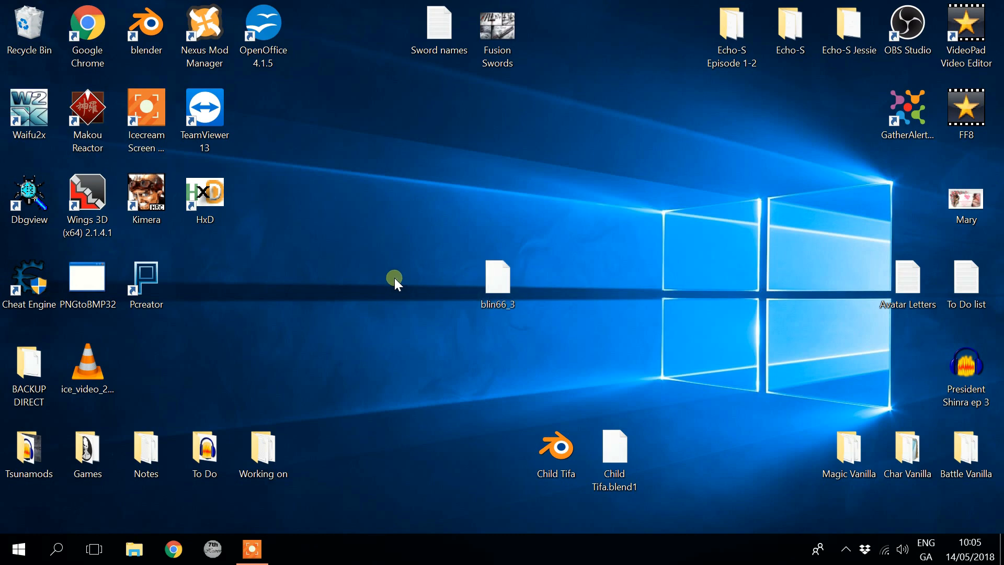
left_click(134, 550)
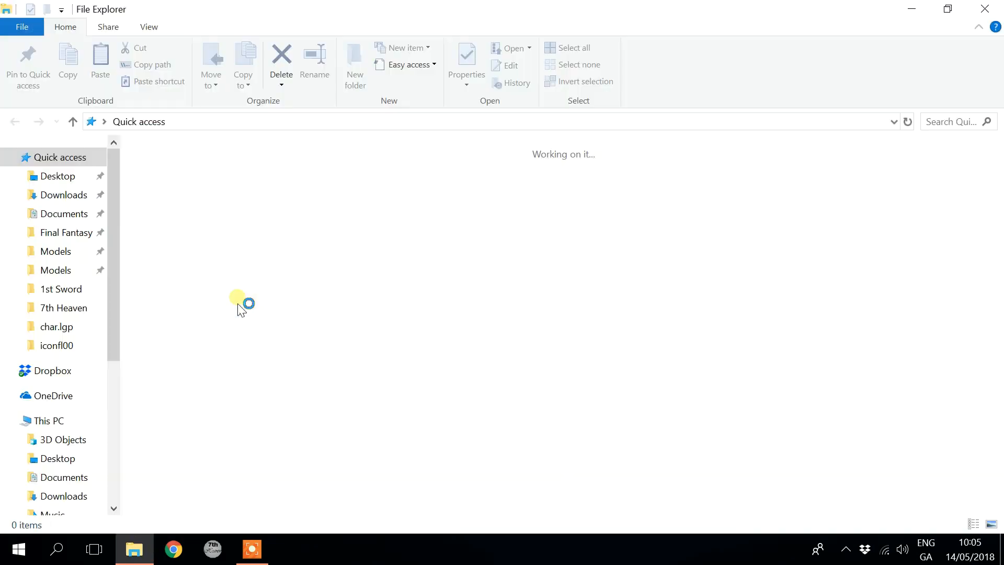
left_click(67, 232)
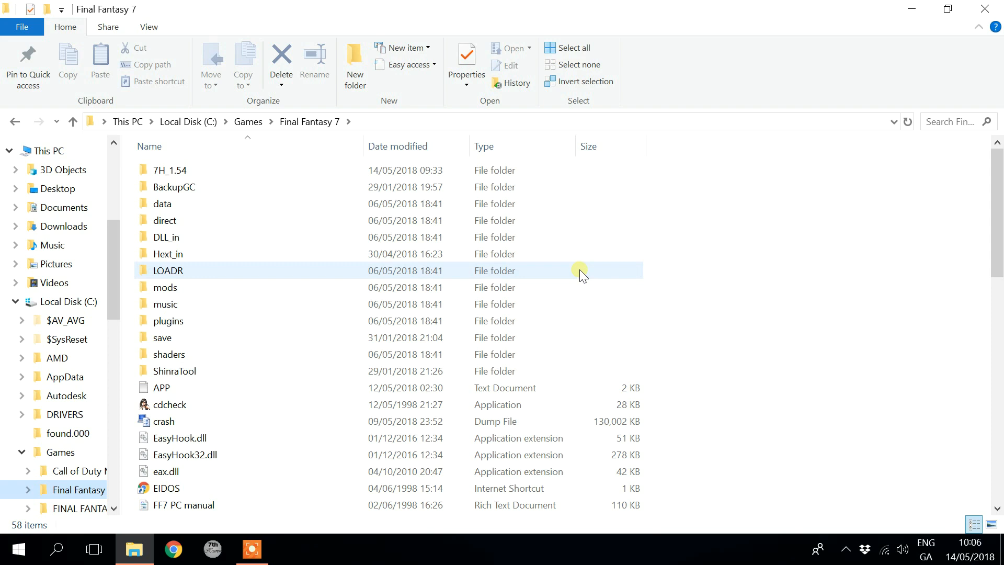
Step: Look through the field files in the game's direct\flevel folder, and return to the Final Fantasy 7 folder
double_click(345, 221)
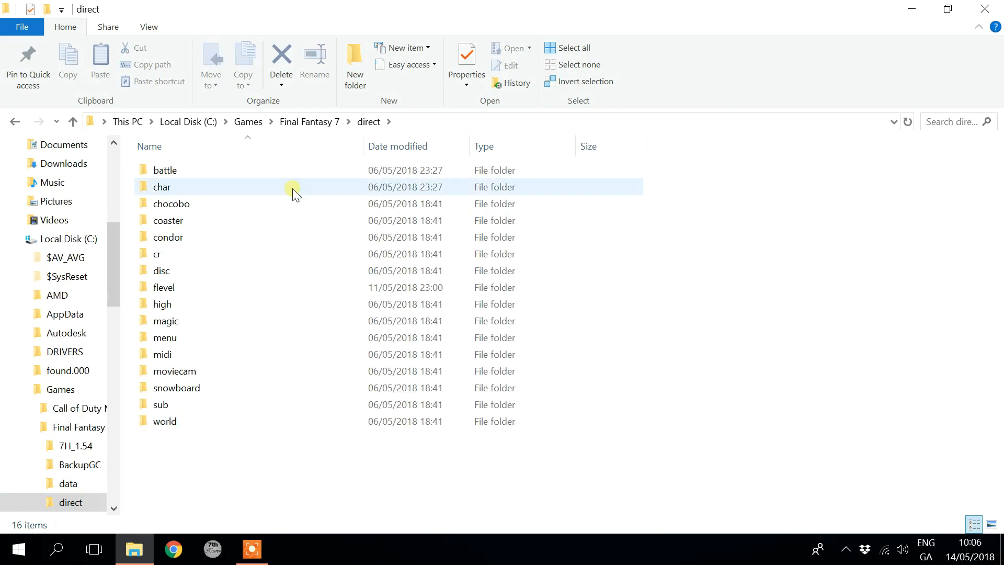
double_click(191, 289)
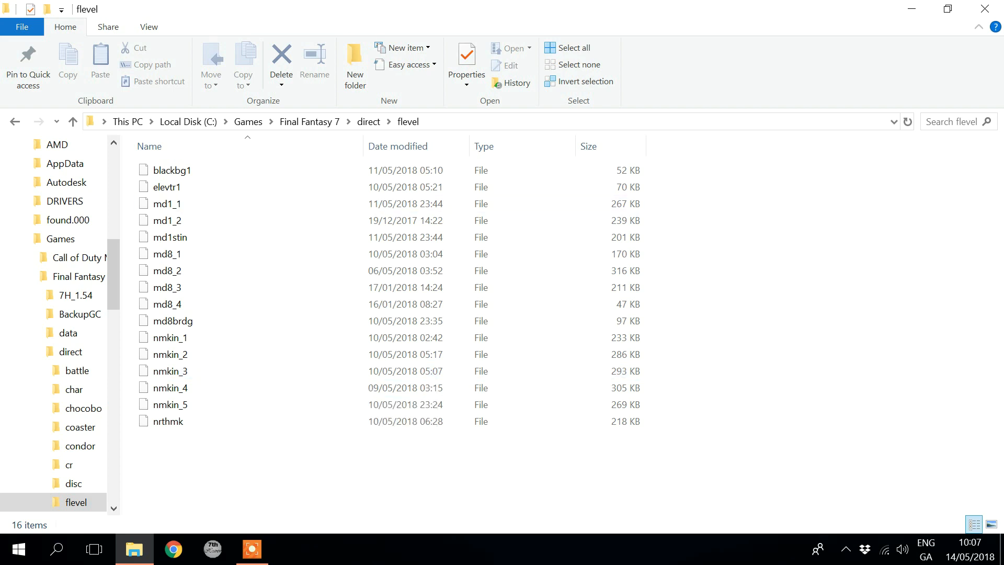
left_click(278, 204)
key("alt+Up")
key("alt+Up")
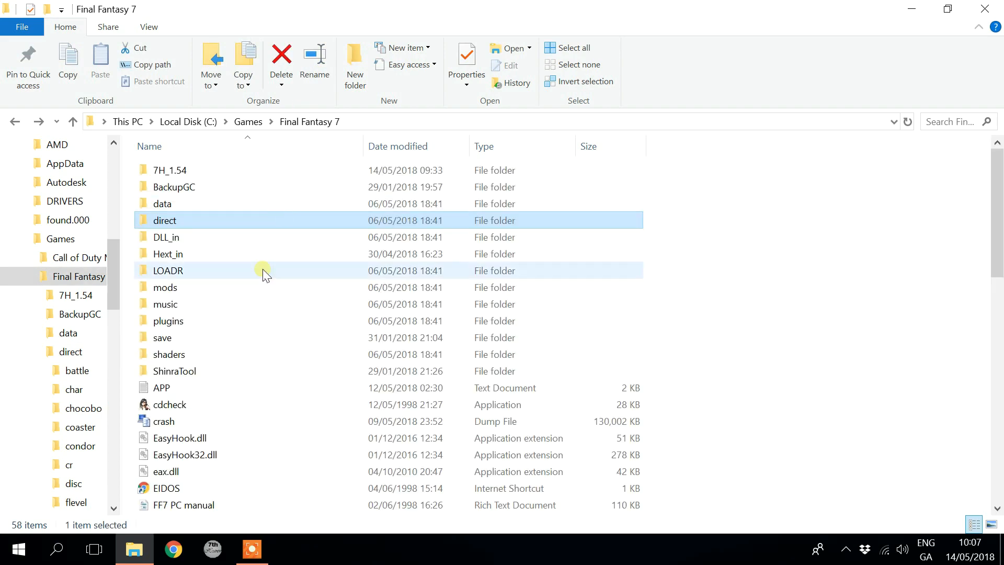
left_click(207, 255)
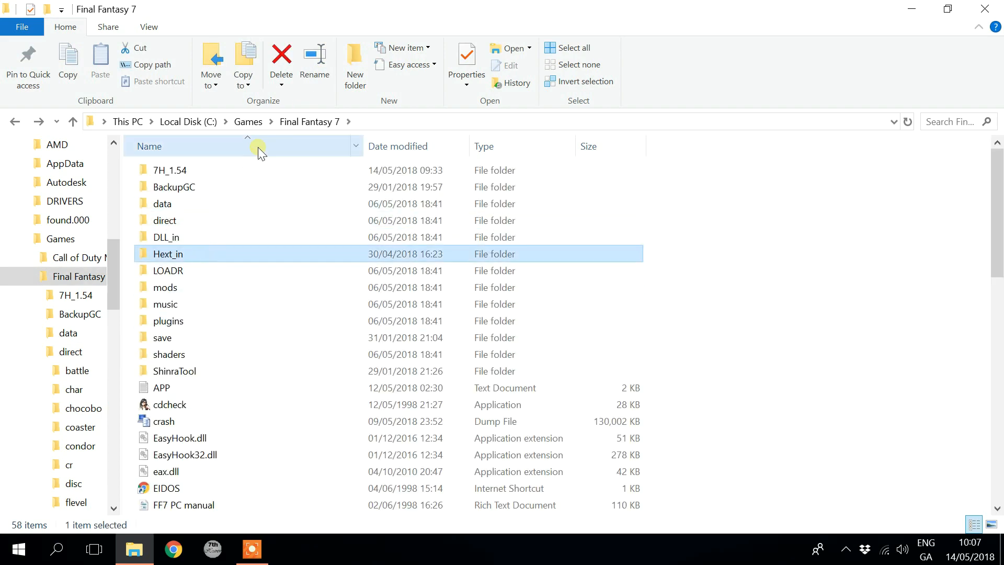
Step: Open ff7_opengl.cfg in Notepad++, examine the direct_mode line under MODDER OPTIONS, and close the file without changing it
scroll(257, 353, "down", 3)
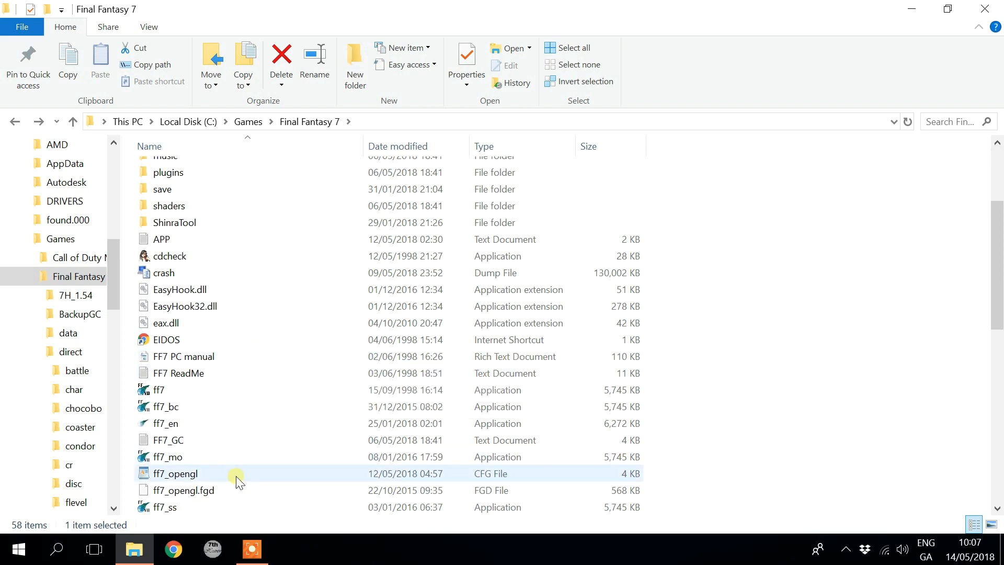
left_click(214, 477)
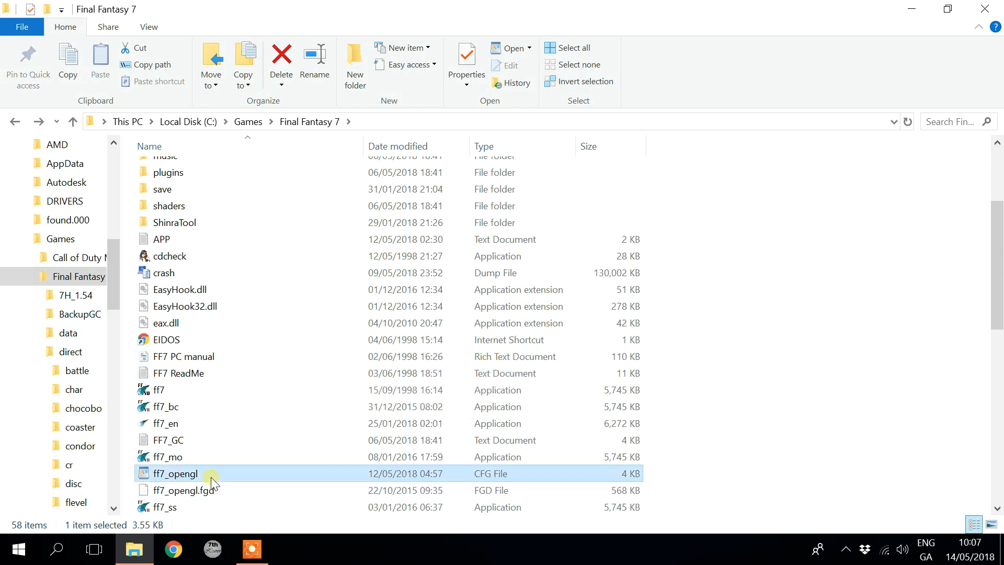
right_click(203, 476)
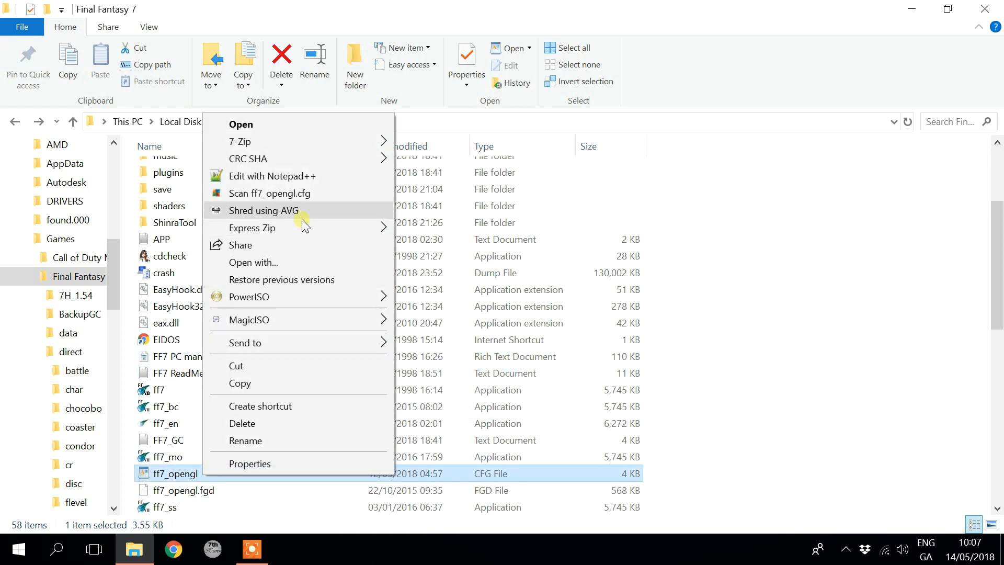
left_click(285, 180)
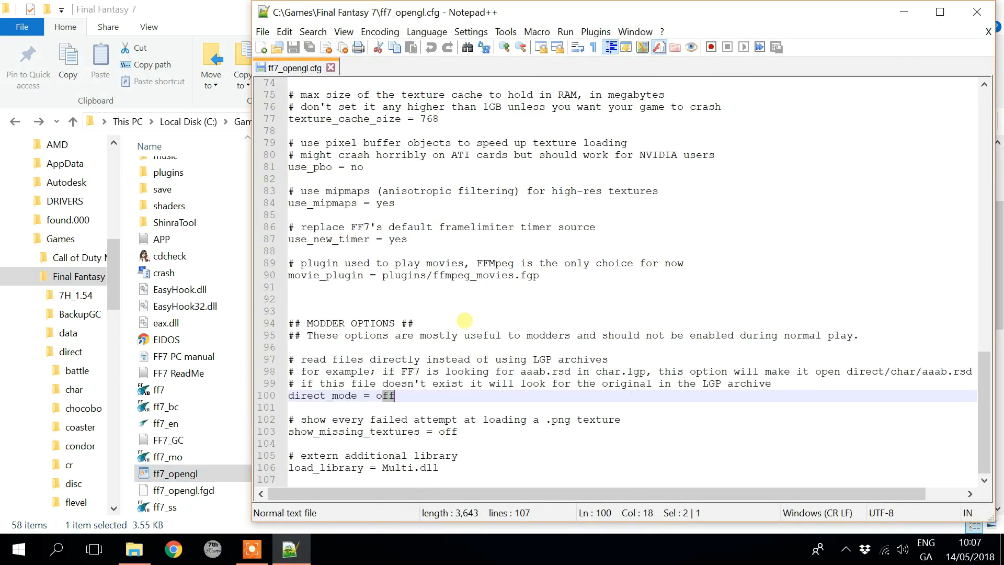
mouse_move(985, 444)
left_mouse_down()
mouse_move(985, 293)
mouse_move(985, 444)
left_mouse_up()
triple_click(316, 397)
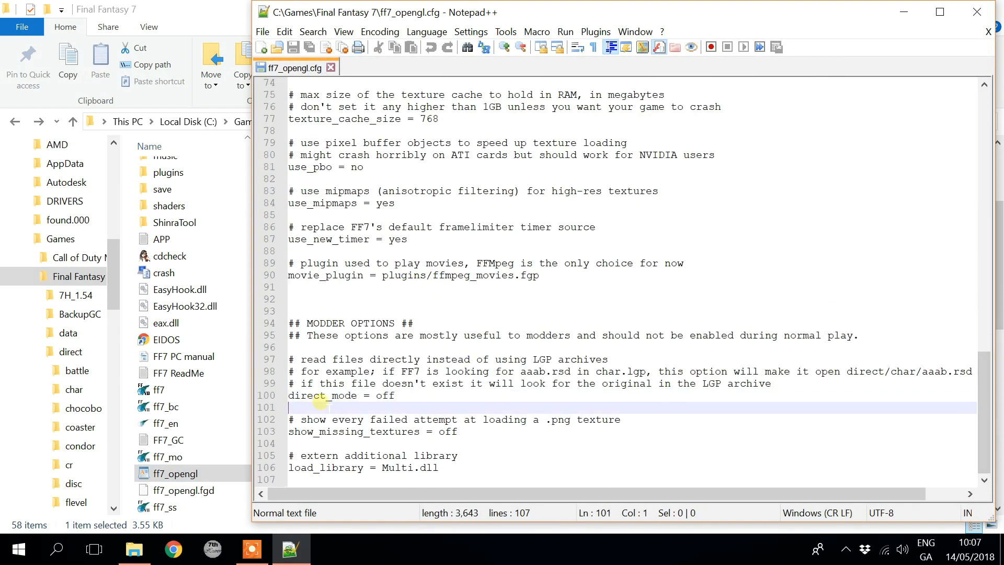
left_click(376, 386)
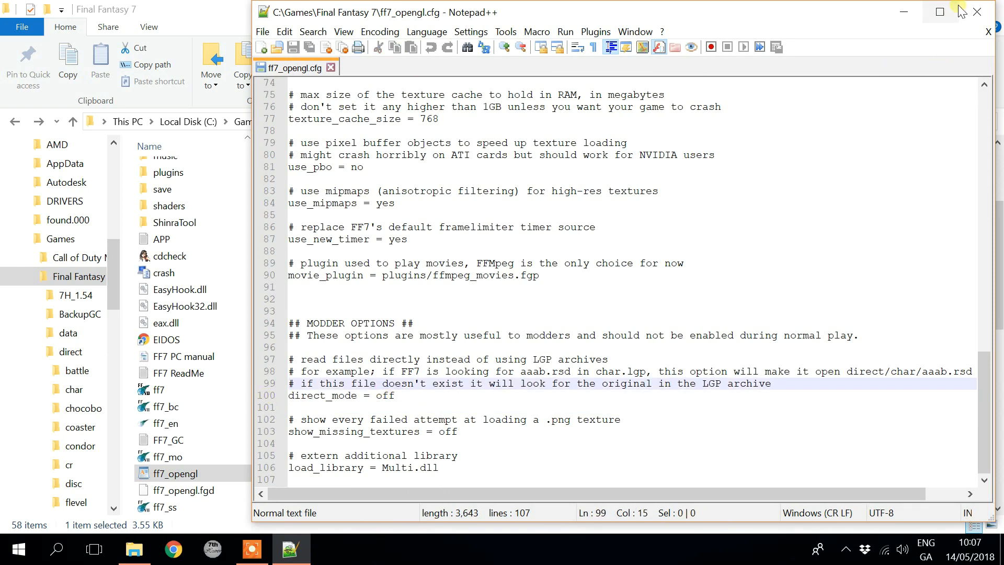
left_click(977, 12)
Step: Open the game's direct folder, review its subfolders from battle to world, and close File Explorer
scroll(190, 271, "up", 3)
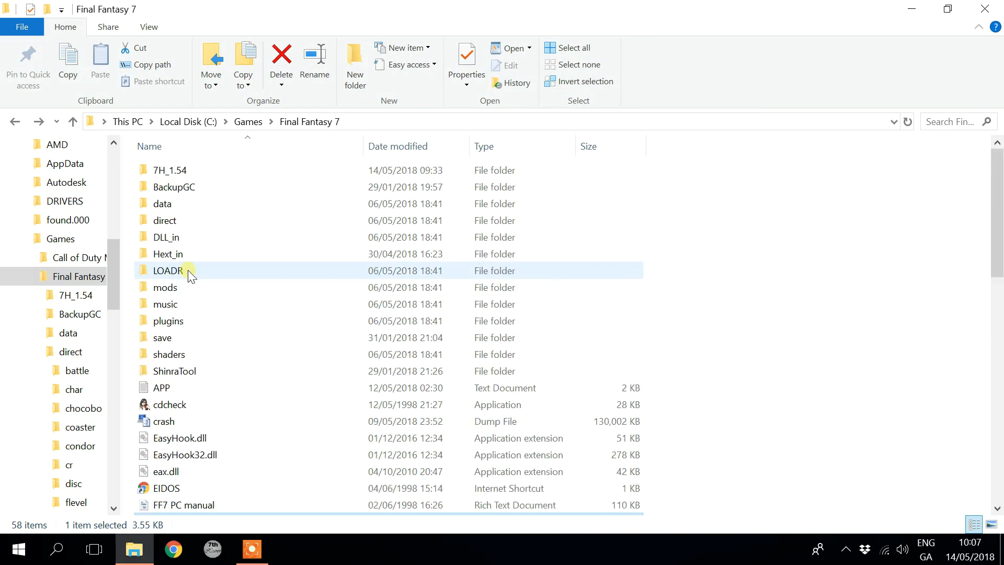
left_click(193, 225)
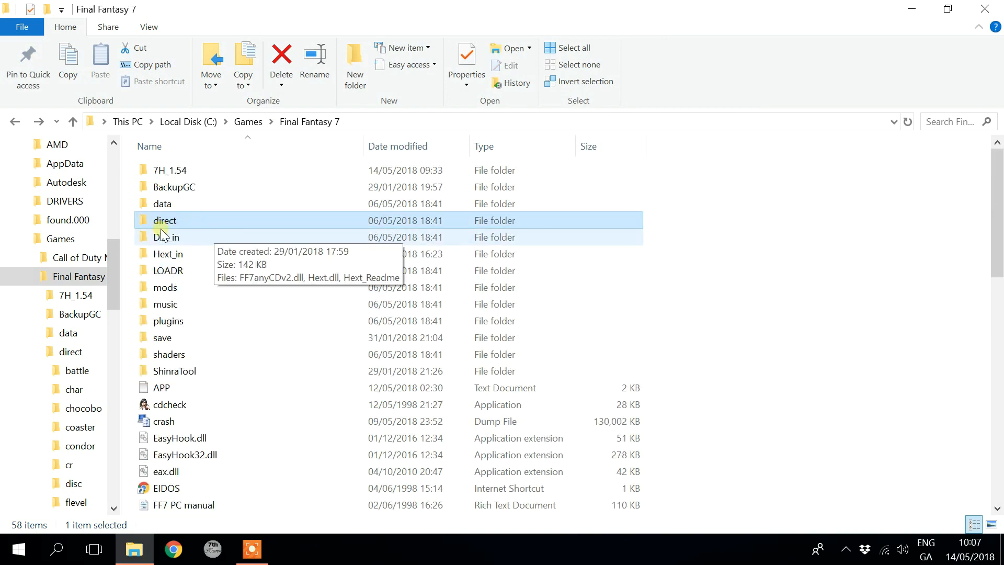
double_click(170, 224)
left_click_drag(242, 413, 198, 167)
left_click(455, 486)
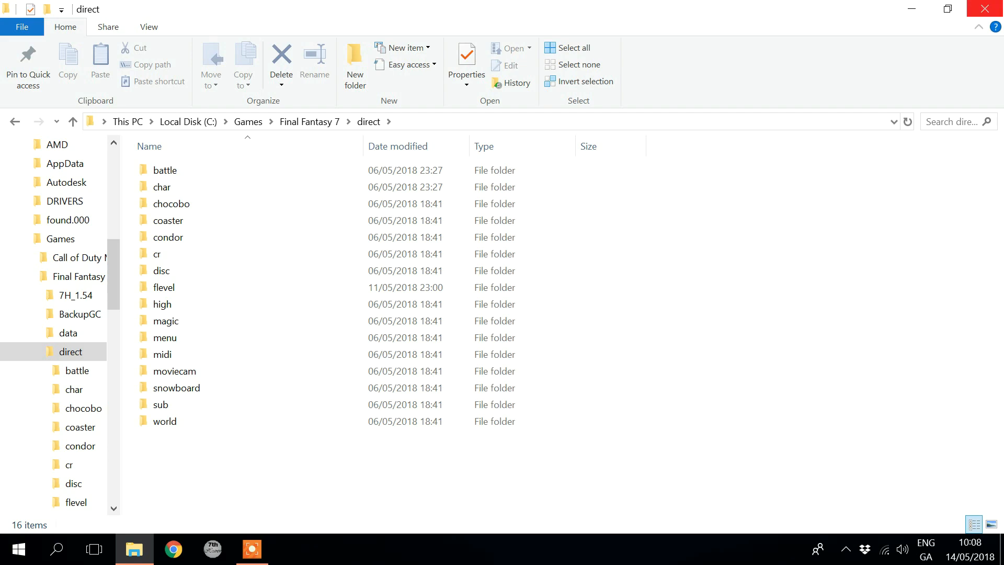
left_click(984, 9)
left_click(483, 288)
left_click_drag(483, 289, 427, 205)
left_click(399, 305)
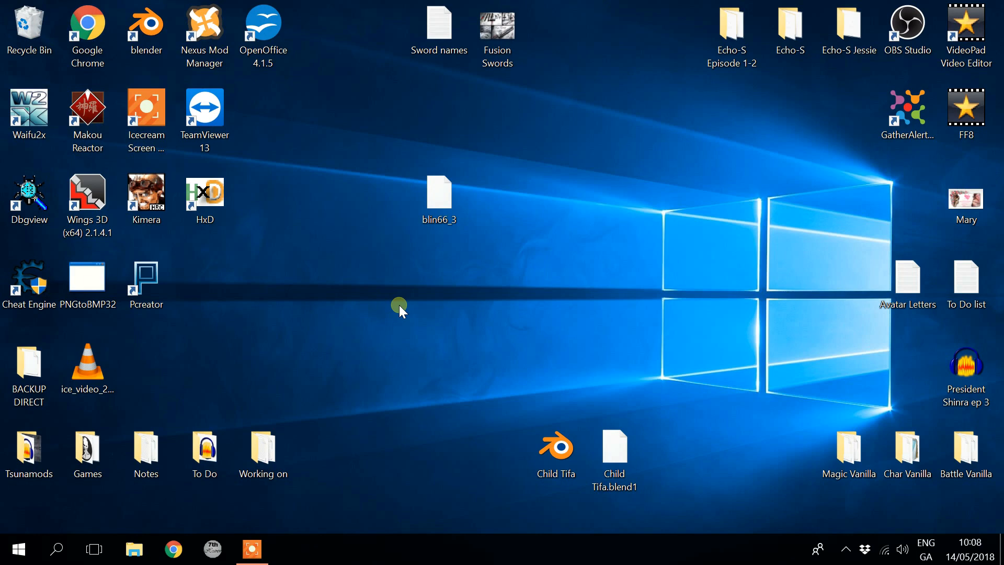
Step: Create a folder on the desktop with the default name New folder, move blin66_3 into it and open the folder
right_click(400, 305)
mouse_move(512, 460)
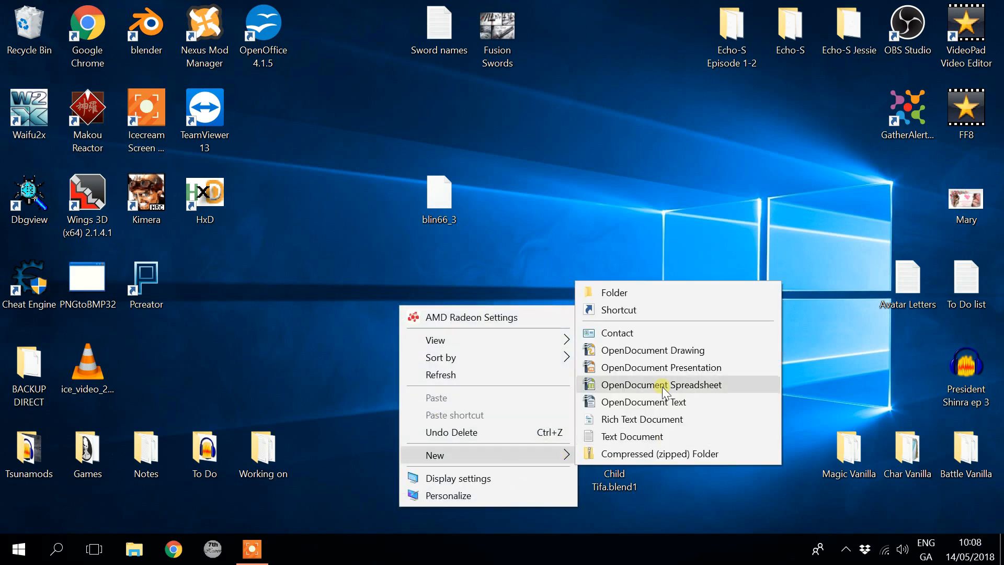
left_click(625, 294)
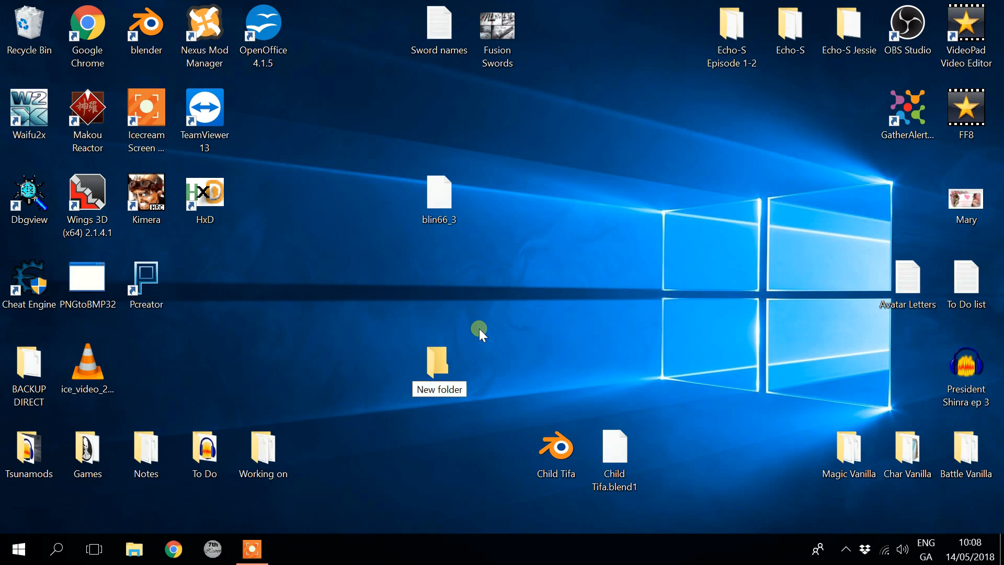
key("Return")
left_click_drag(445, 211, 441, 373)
double_click(441, 372)
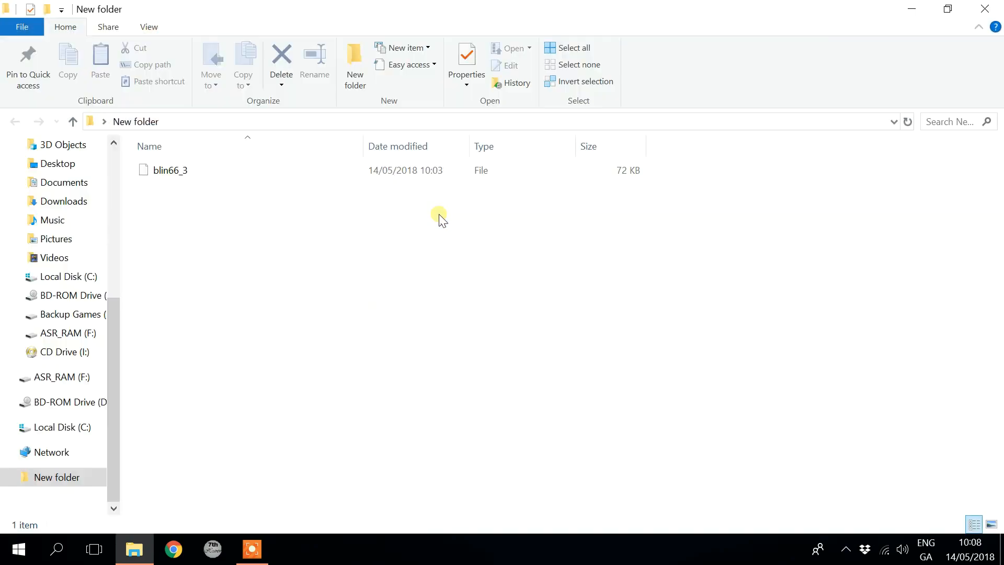
Step: Create a subfolder named flevel.lgp alongside the blin66_3 file
right_click(328, 299)
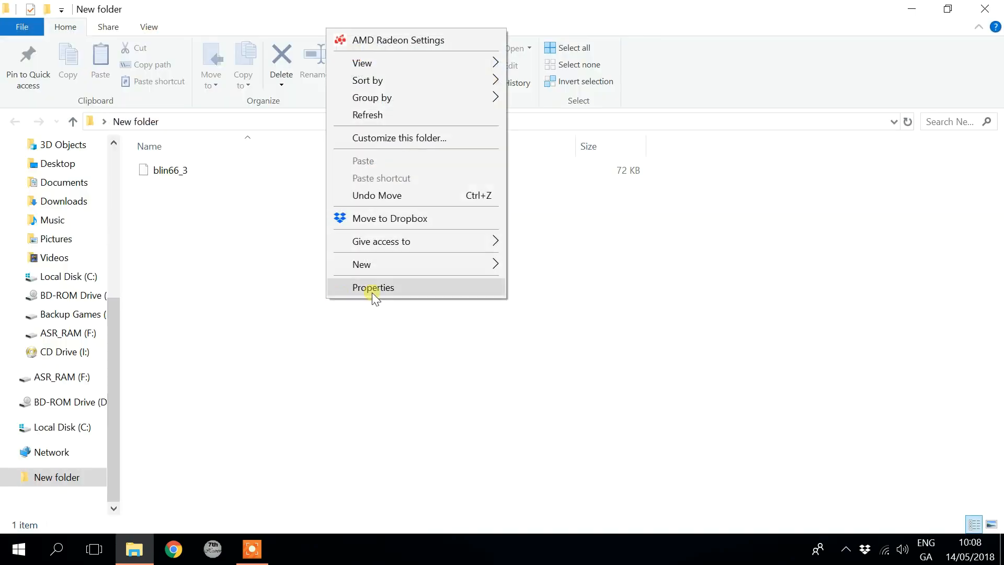
mouse_move(405, 273)
left_click(556, 263)
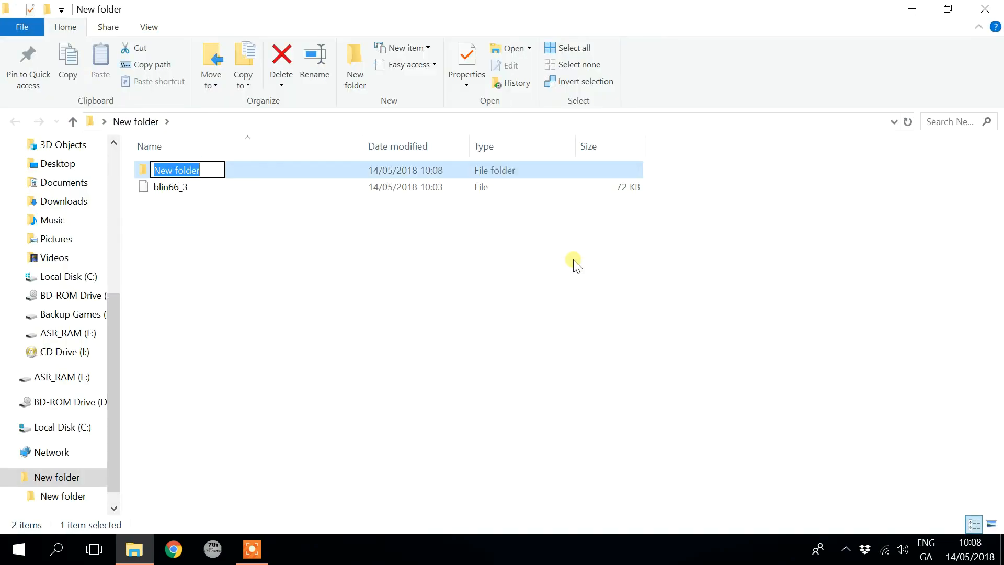
type("f")
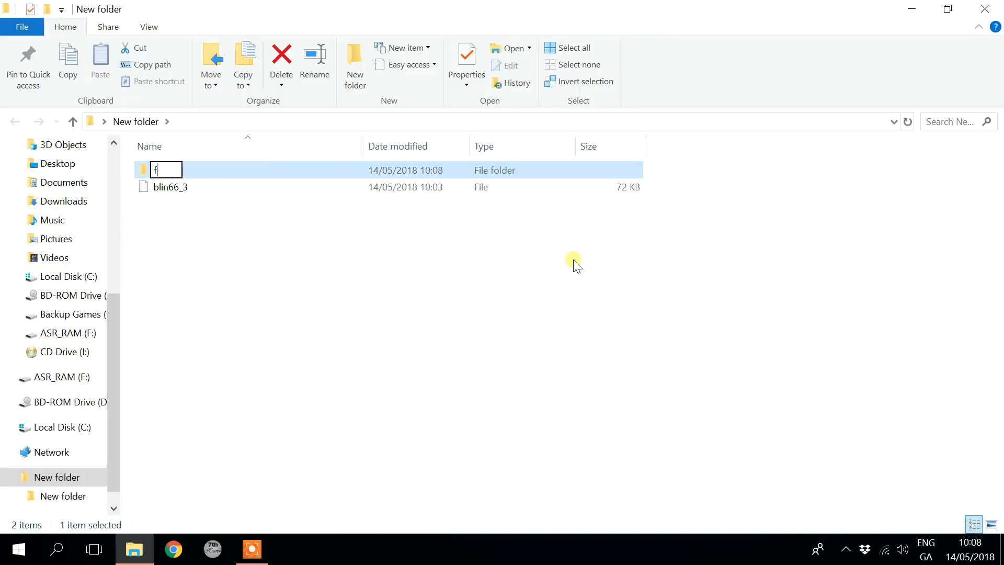
type("level.lhp")
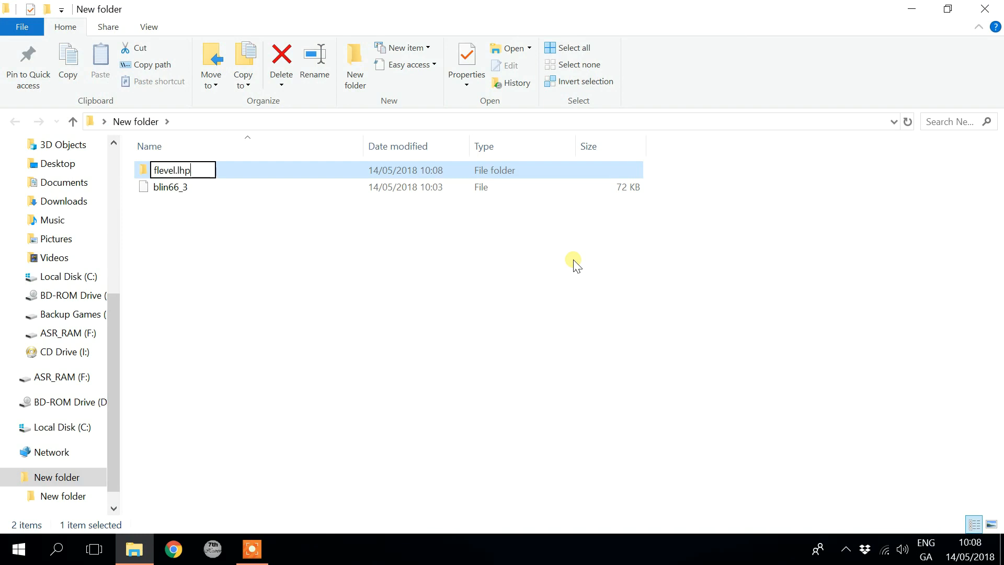
left_click(271, 189)
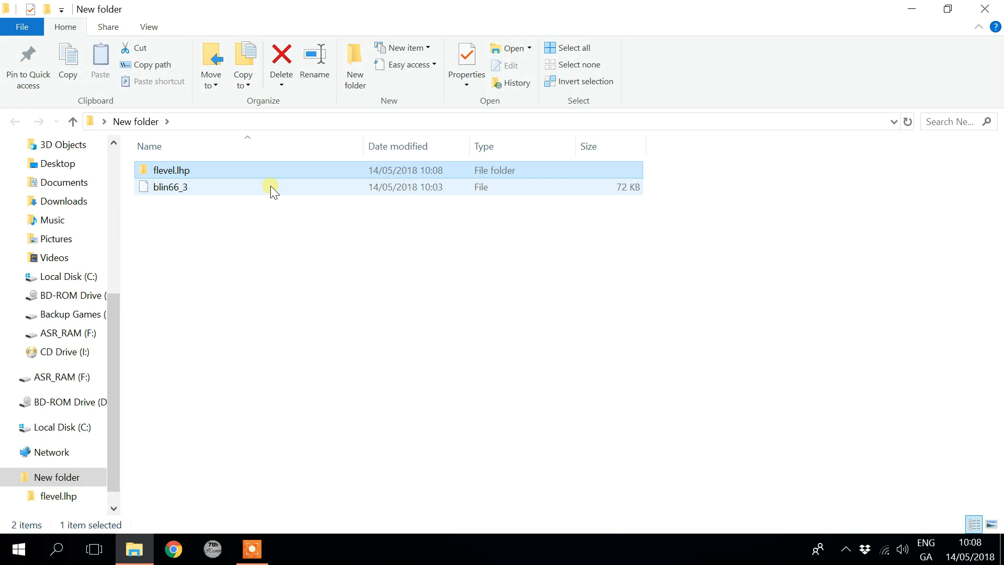
left_click(179, 171)
left_click(190, 169)
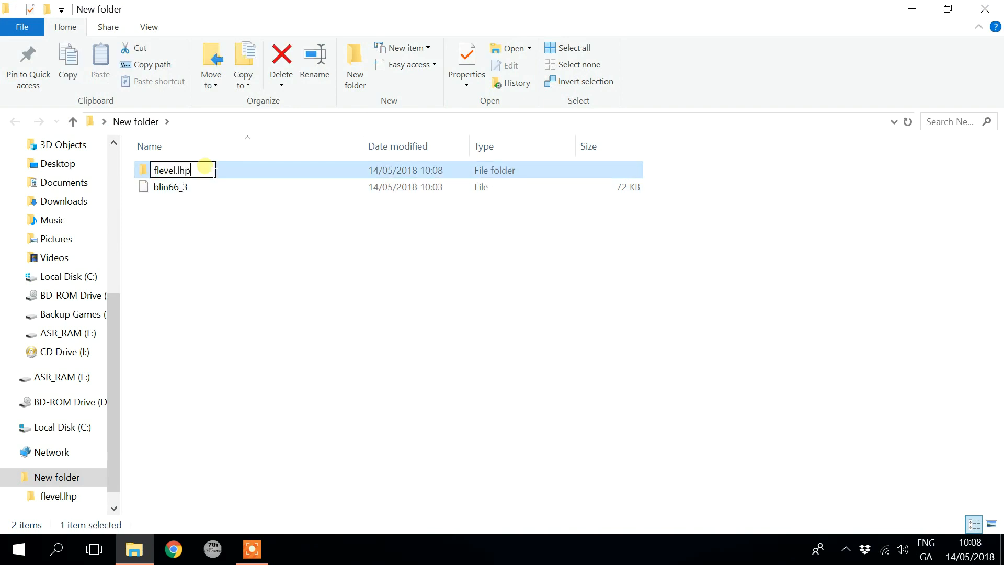
key("BackSpace")
type("g")
key("Return")
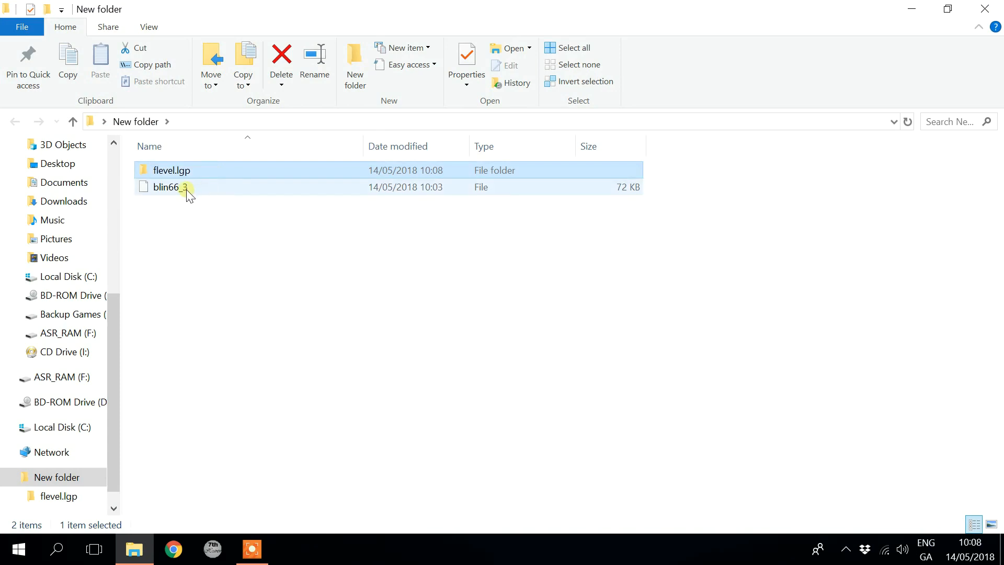
Step: Move the blin66_3 file into the flevel.lgp folder and close the File Explorer window
left_click(189, 191)
left_click_drag(188, 192, 194, 169)
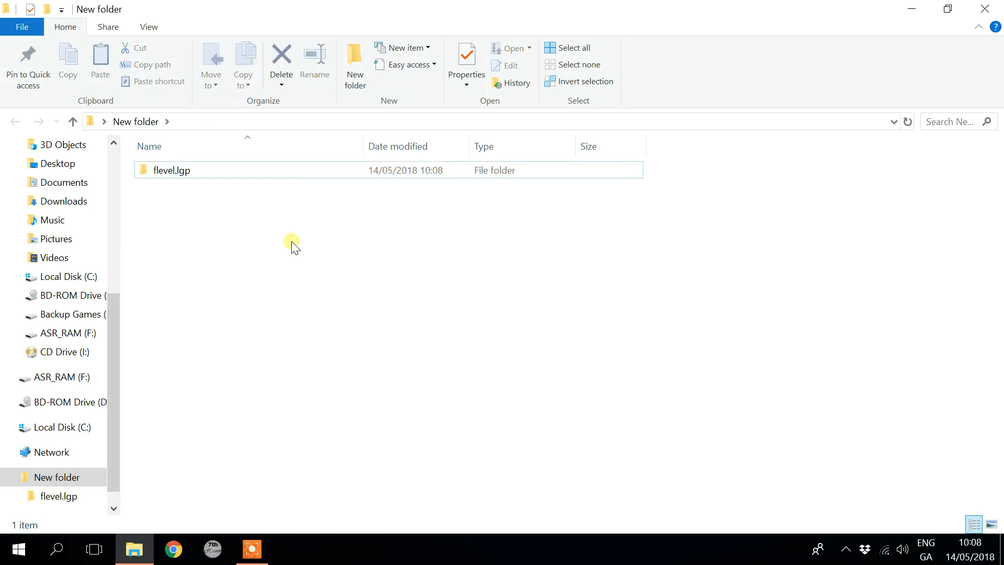
left_click(985, 9)
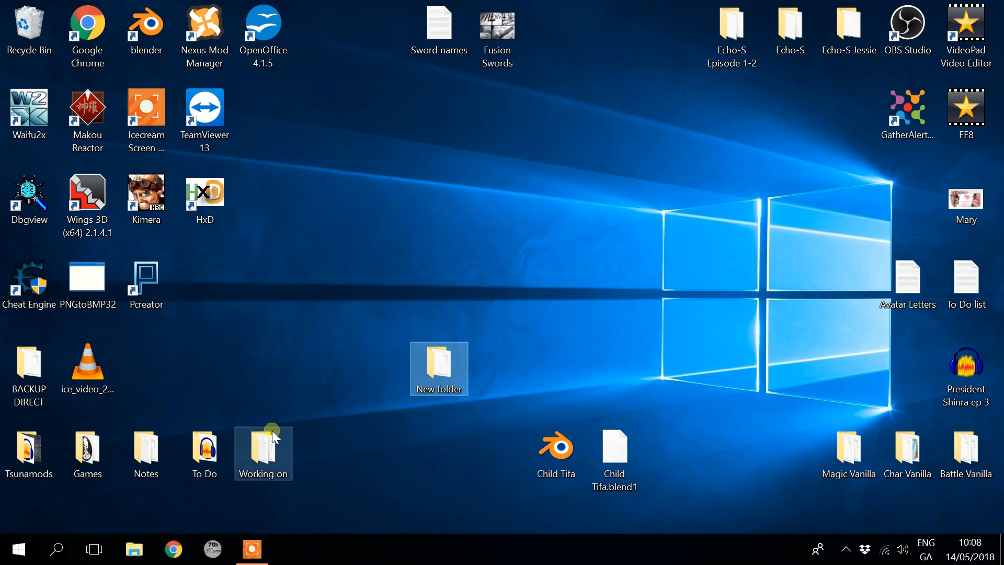
Step: Open 7th Heaven's Pack/Unpack .iro archives tool and set the desktop's New folder as the source for packing
left_click(215, 553)
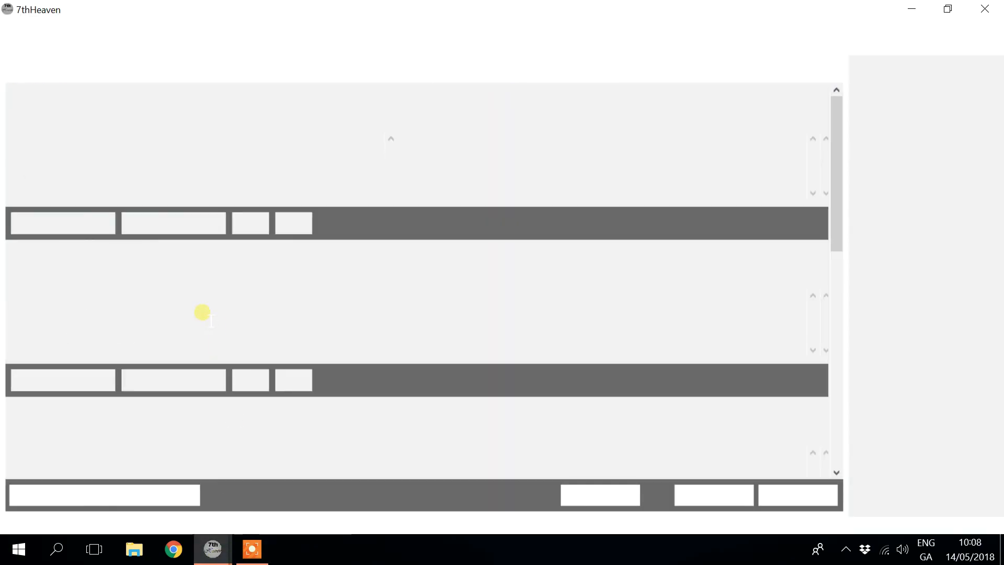
left_click(36, 25)
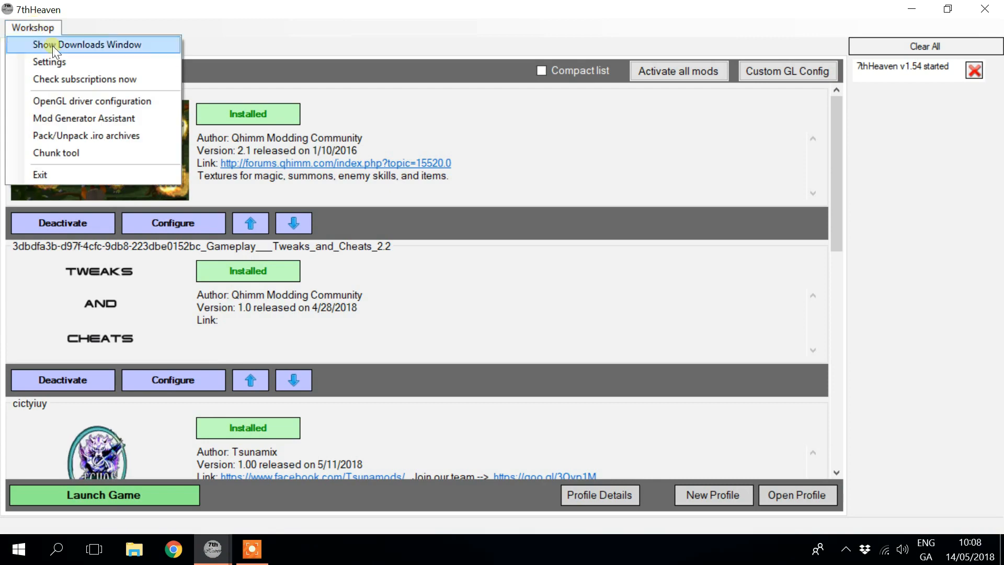
left_click(69, 135)
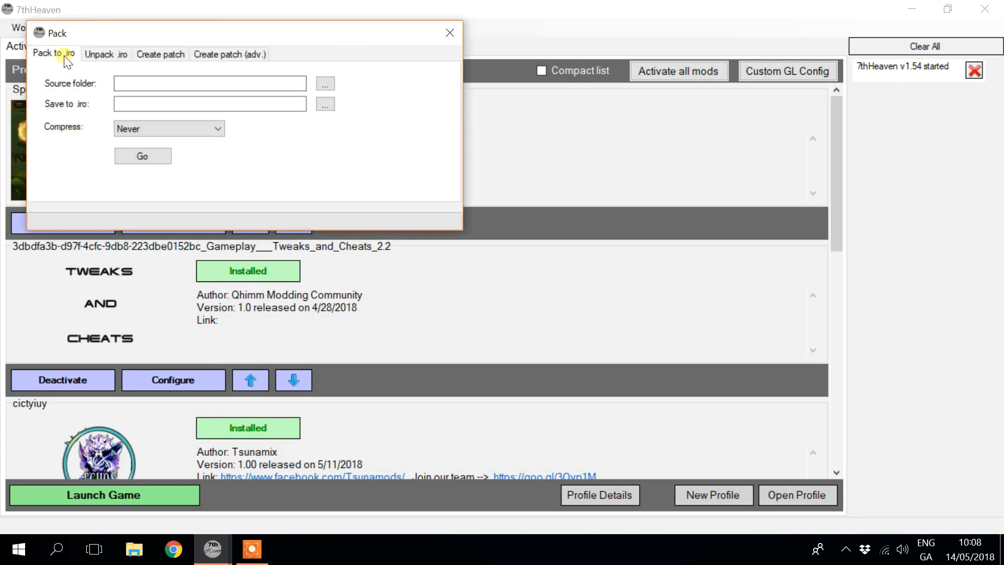
left_click(325, 84)
scroll(457, 357, "down", 4)
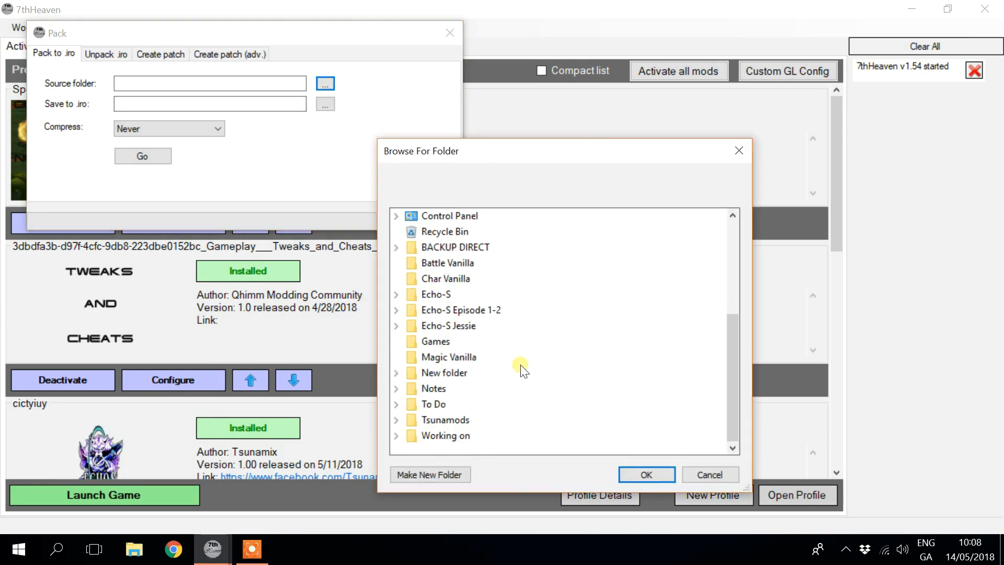
left_click(450, 377)
left_click(642, 474)
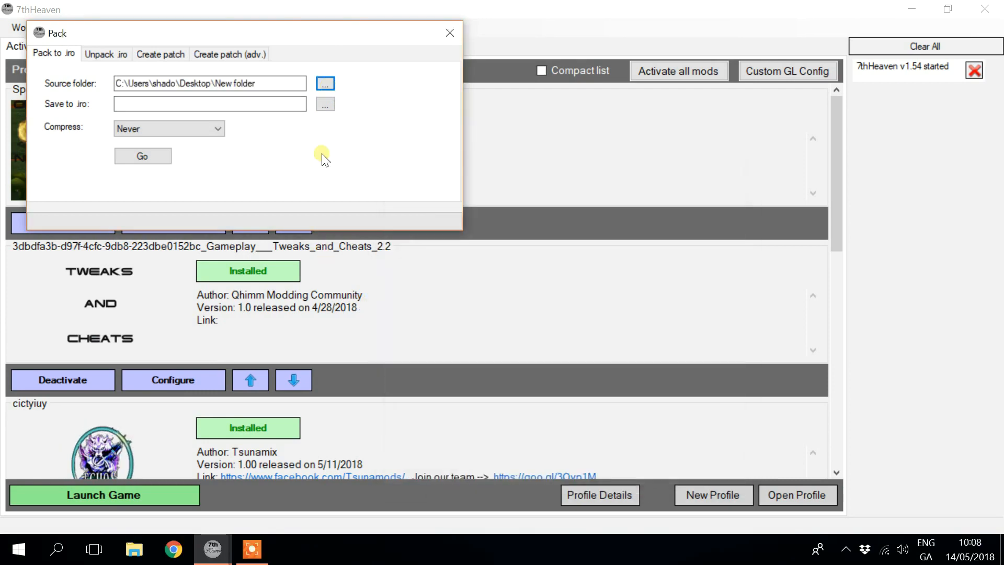
Step: Pack the source folder into an IRO file named n;nouijhjhvg in the mods\7th Heaven folder, and close the Pack window
left_click(325, 104)
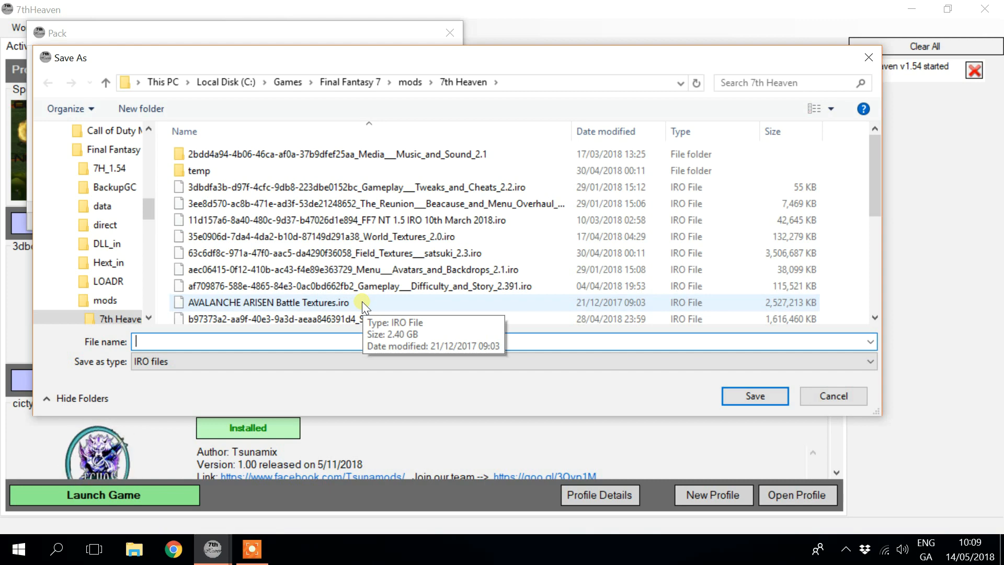
type("n;non;fjdh;g")
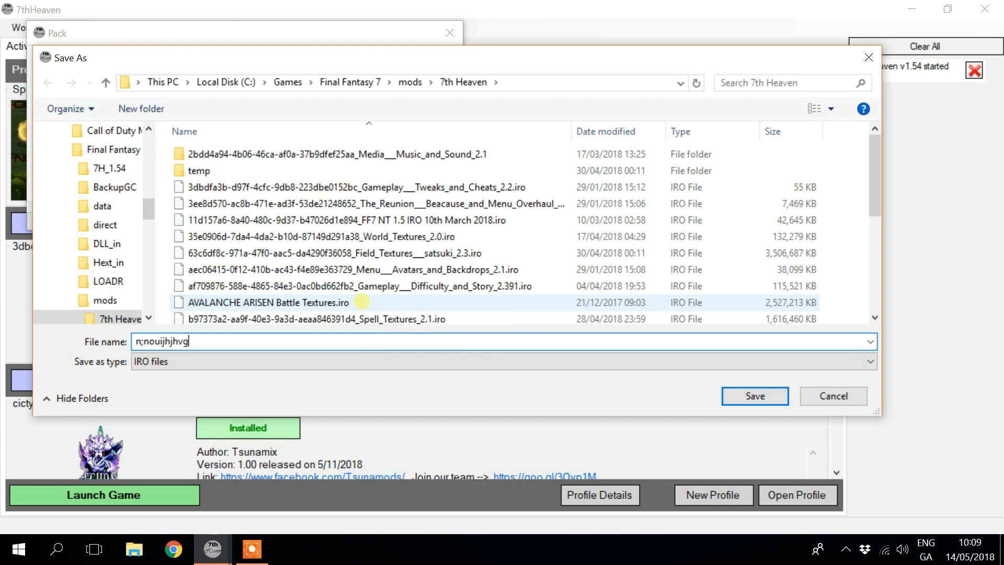
key("Return")
left_click(163, 154)
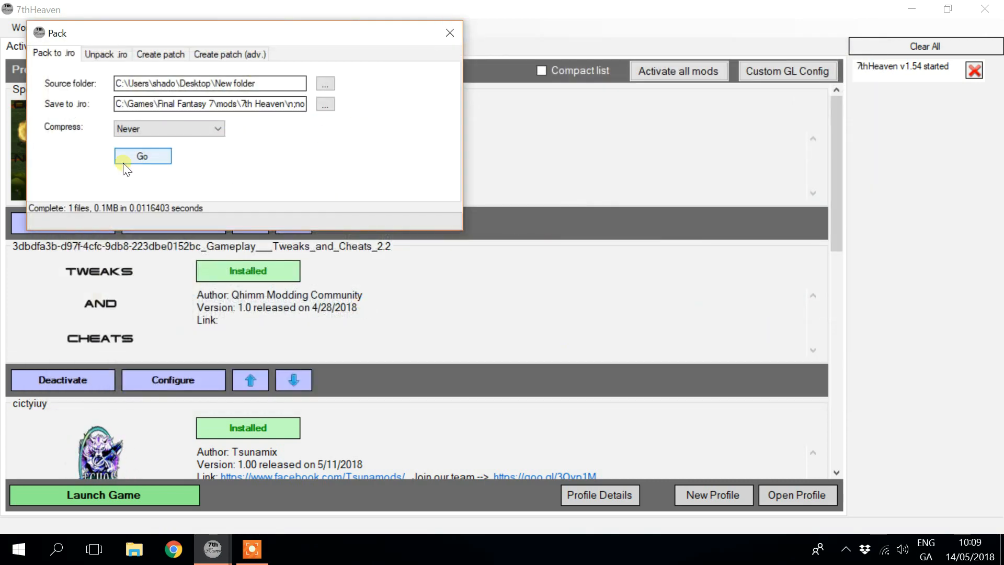
left_click(450, 32)
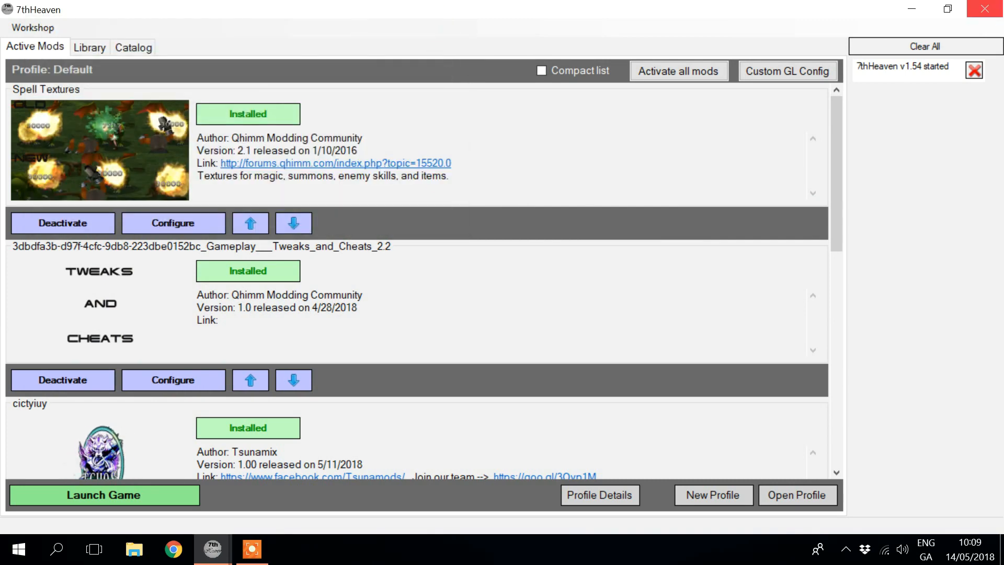
Step: Restart 7th Heaven so it imports the packed mod, and locate n;nouijhjhvg at the end of the Library
left_click(984, 9)
left_click(213, 548)
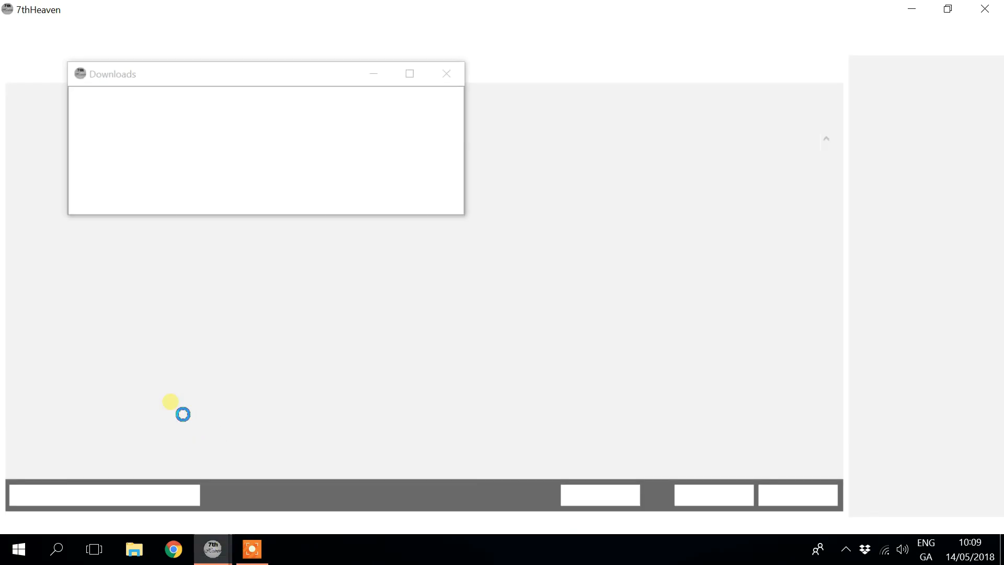
left_click(89, 47)
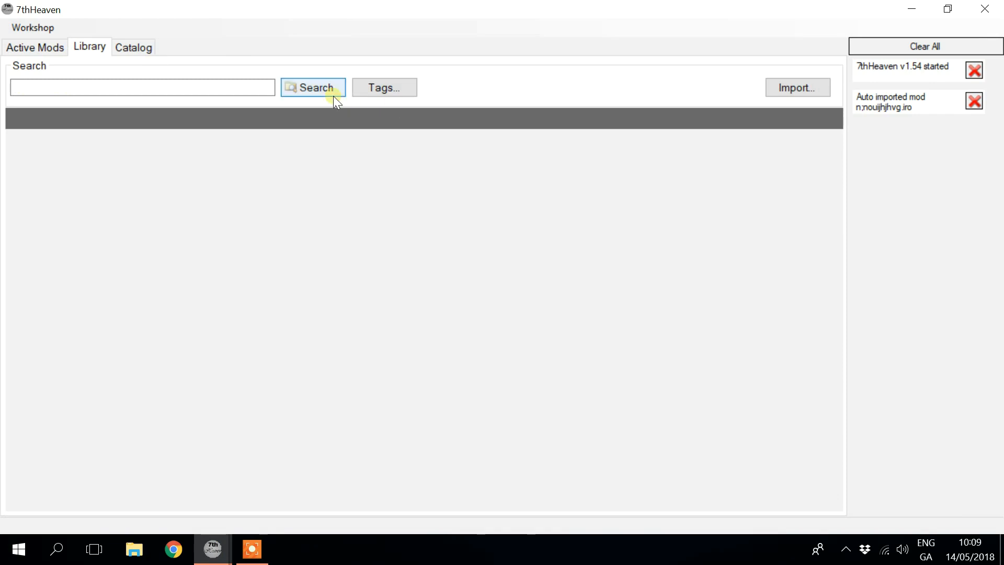
scroll(102, 381, "down", 15)
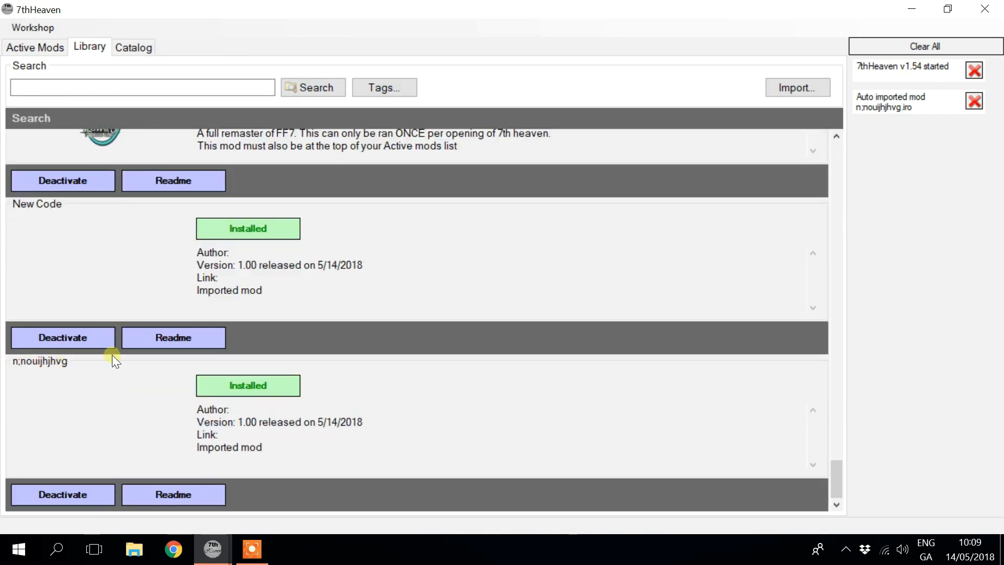
Step: Review the n;nouijhjhvg entry among the active mods and compare it with the World Textures mod's image and description
left_click(31, 45)
left_click(66, 302)
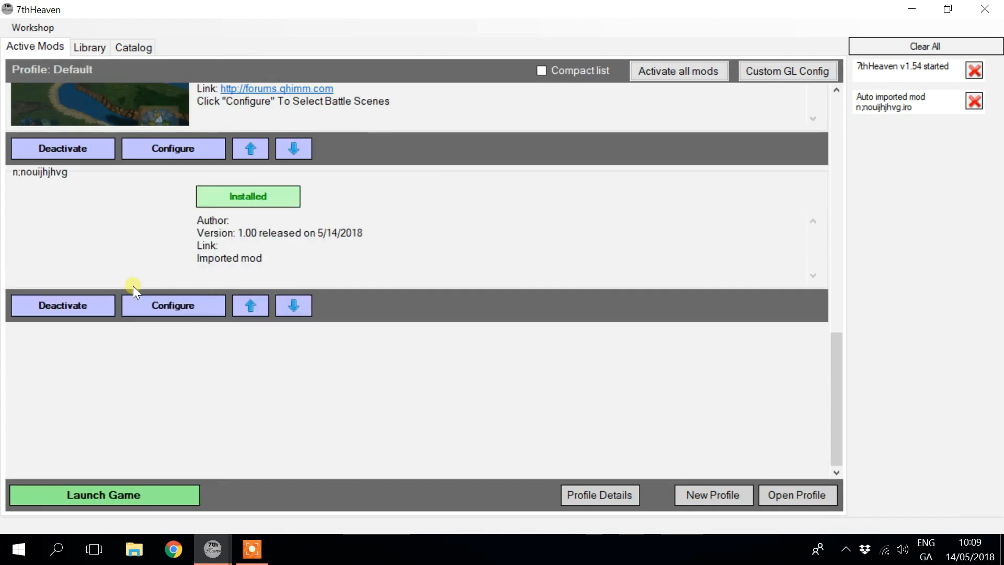
scroll(92, 232, "up", 3)
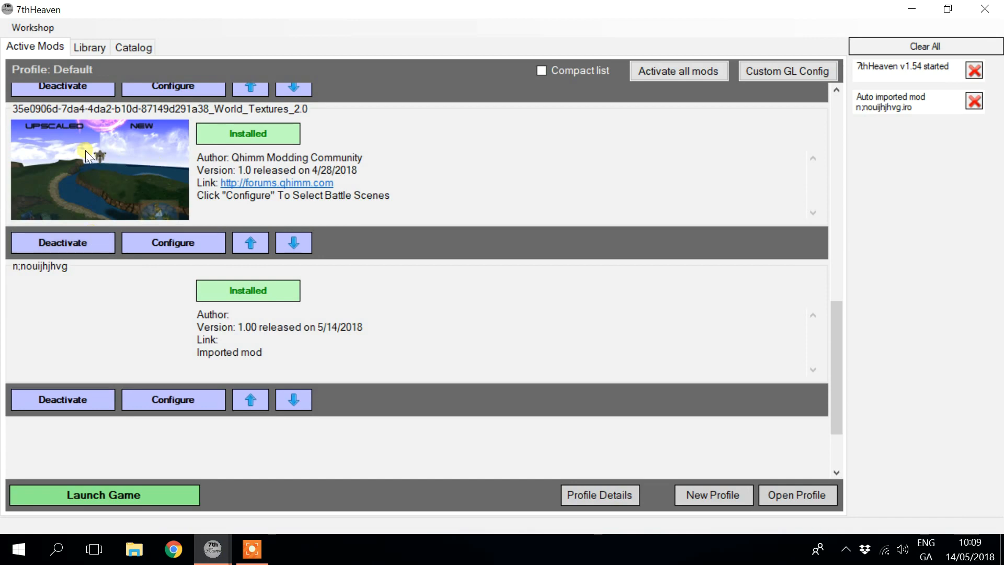
triple_click(349, 195)
left_click_drag(350, 195, 201, 158)
left_click(265, 169)
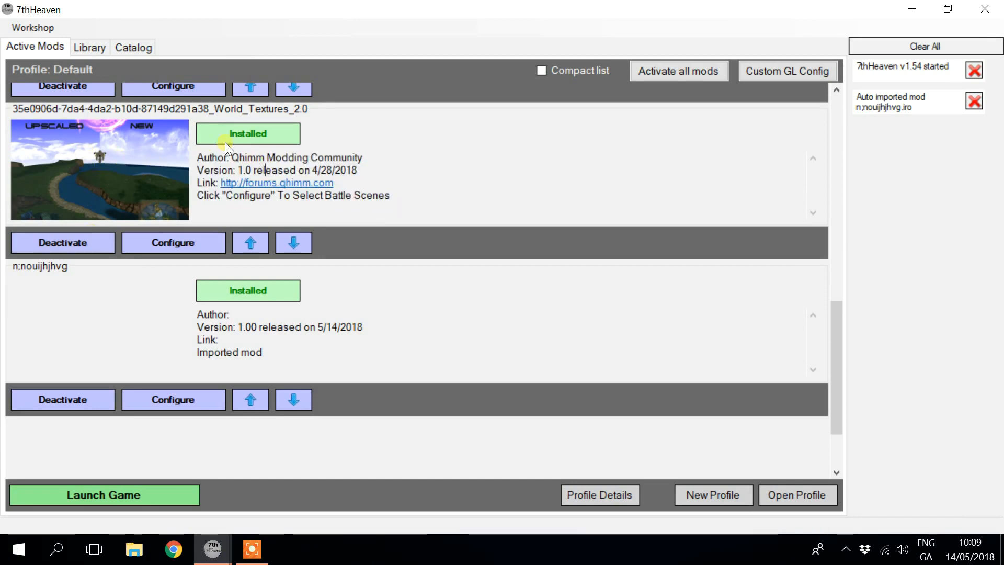
Step: Open the World Textures mod's configuration, preview the Textures choices EQ2Alyza and No Change, and cancel without saving
left_click(186, 233)
left_click(357, 157)
left_click(447, 207)
left_click(445, 234)
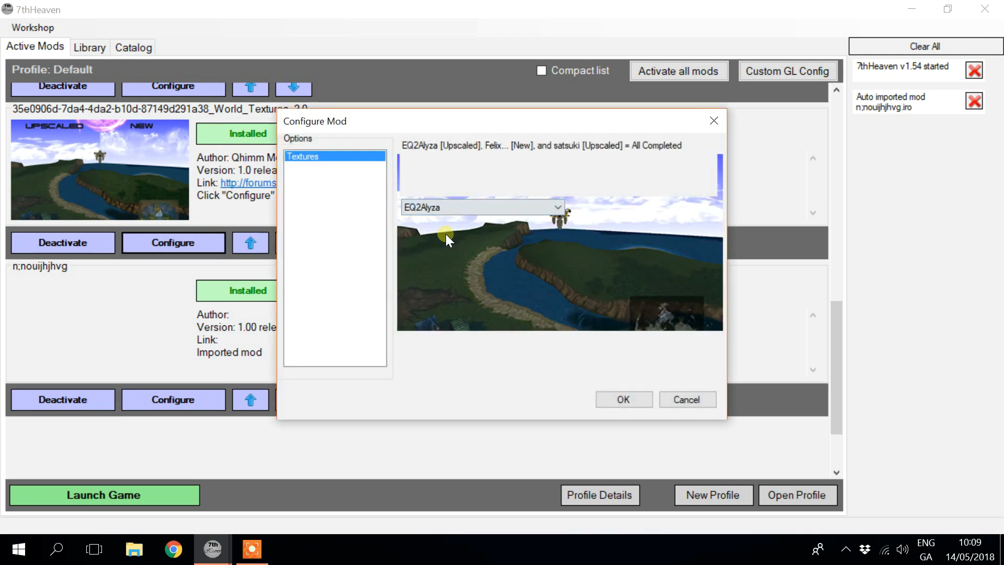
key("Down")
key("Up")
key("Up")
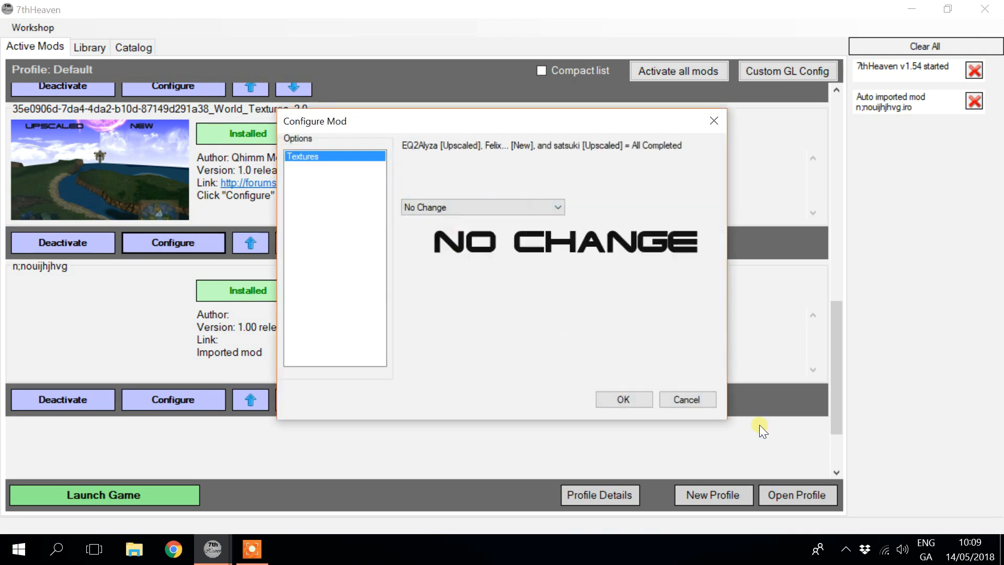
left_click(691, 405)
Step: Close 7th Heaven and move the desktop's New folder next to the Fusion Swords image
left_click(985, 9)
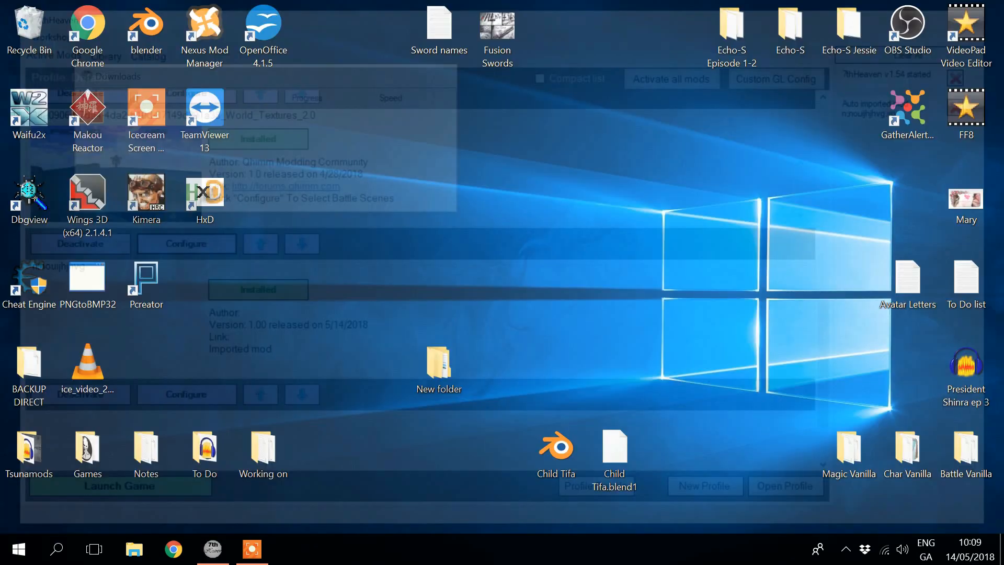
left_click_drag(440, 373, 550, 73)
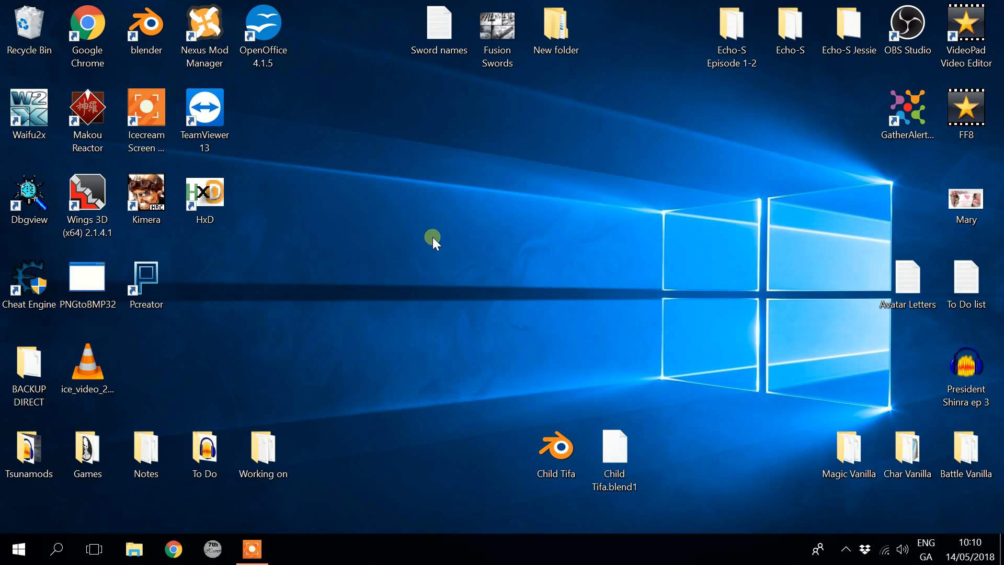
left_click(252, 549)
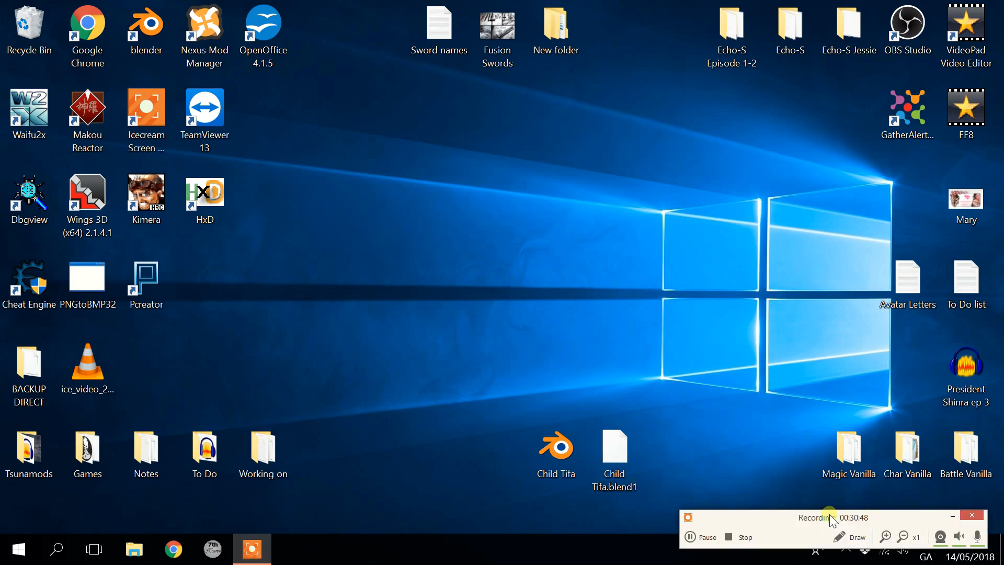